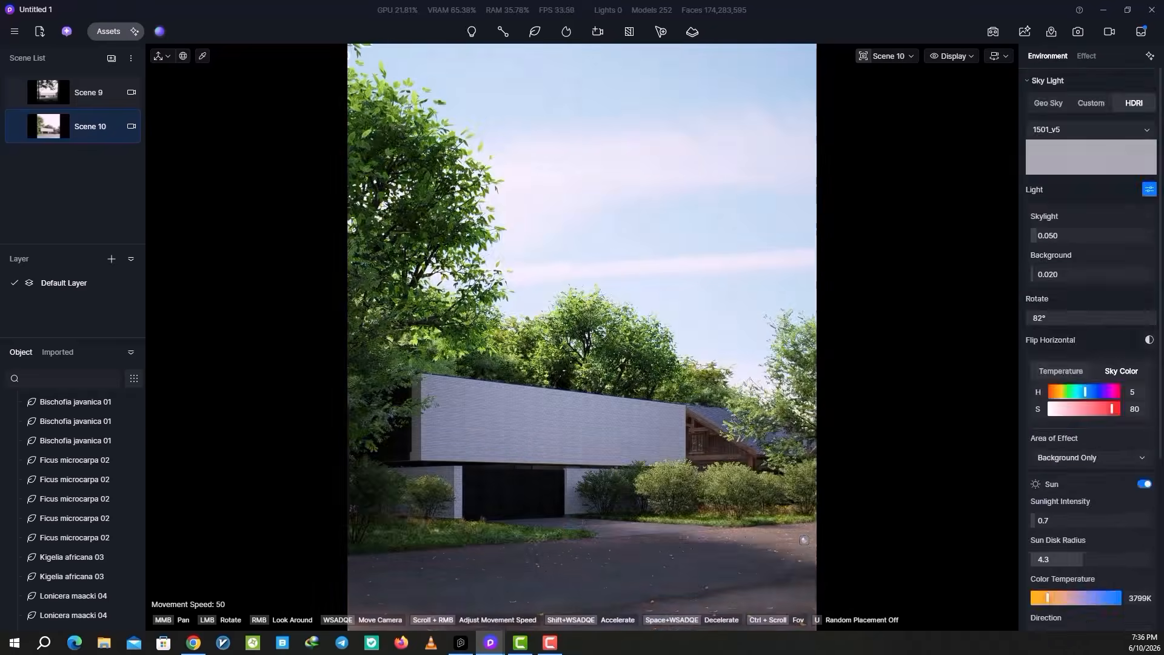
# Look through the D5 website's product overview and its customer project showcase.
pyautogui.scroll(-3, 1098, 144)
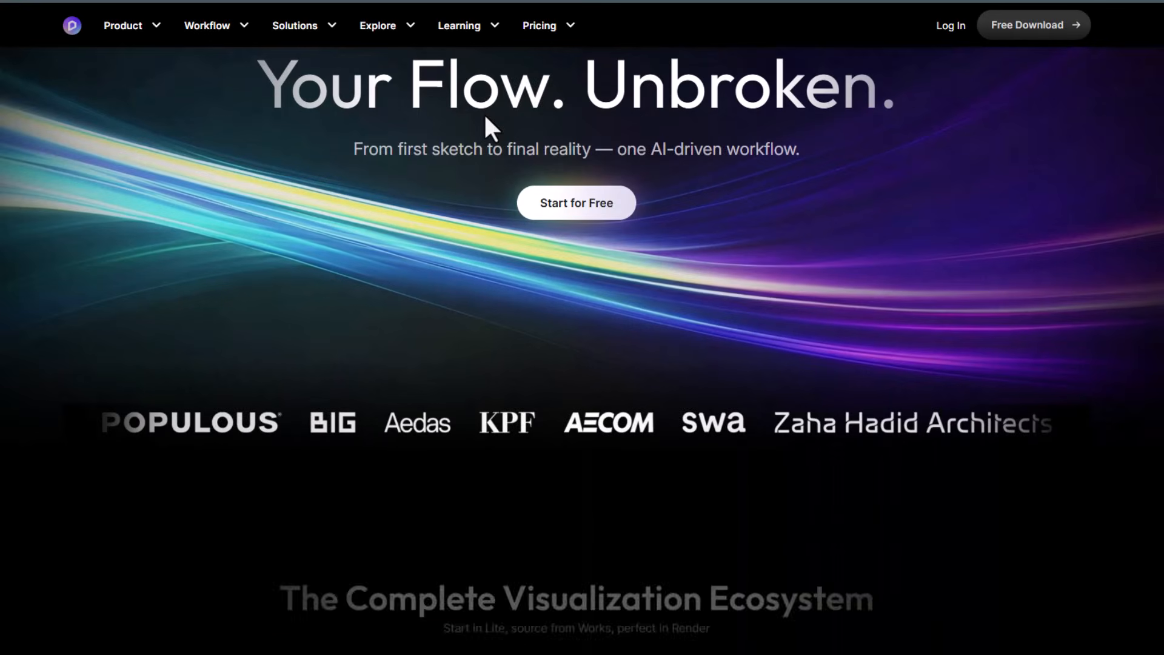
pyautogui.scroll(-9, 486, 117)
pyautogui.scroll(-14, 485, 117)
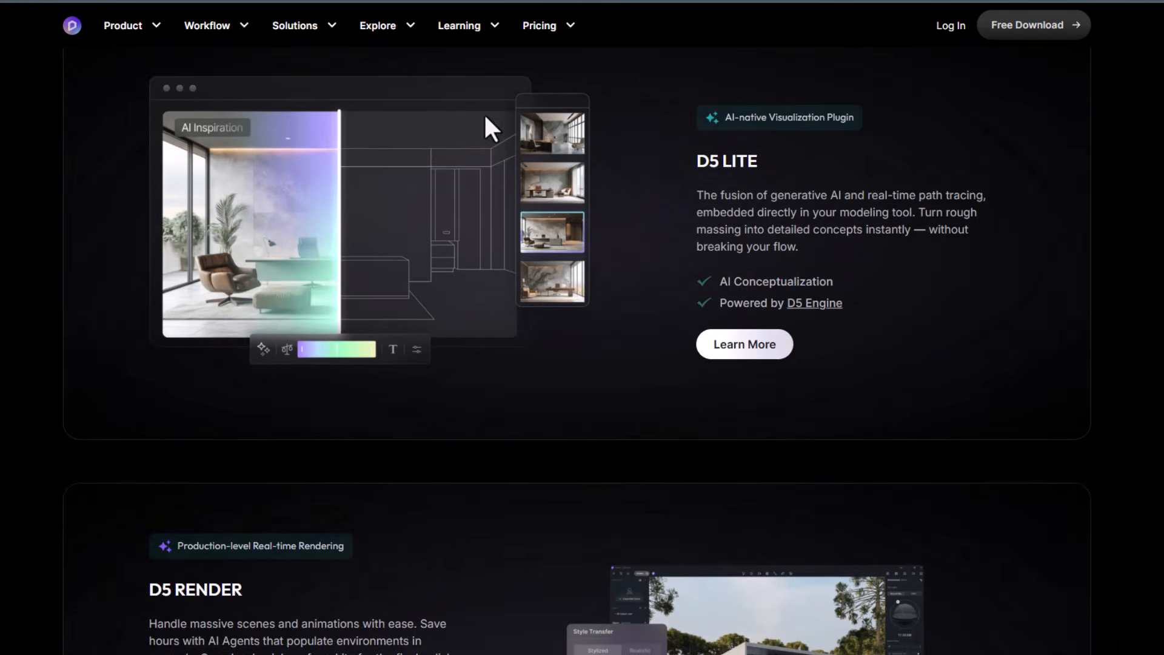
pyautogui.scroll(-10, 486, 117)
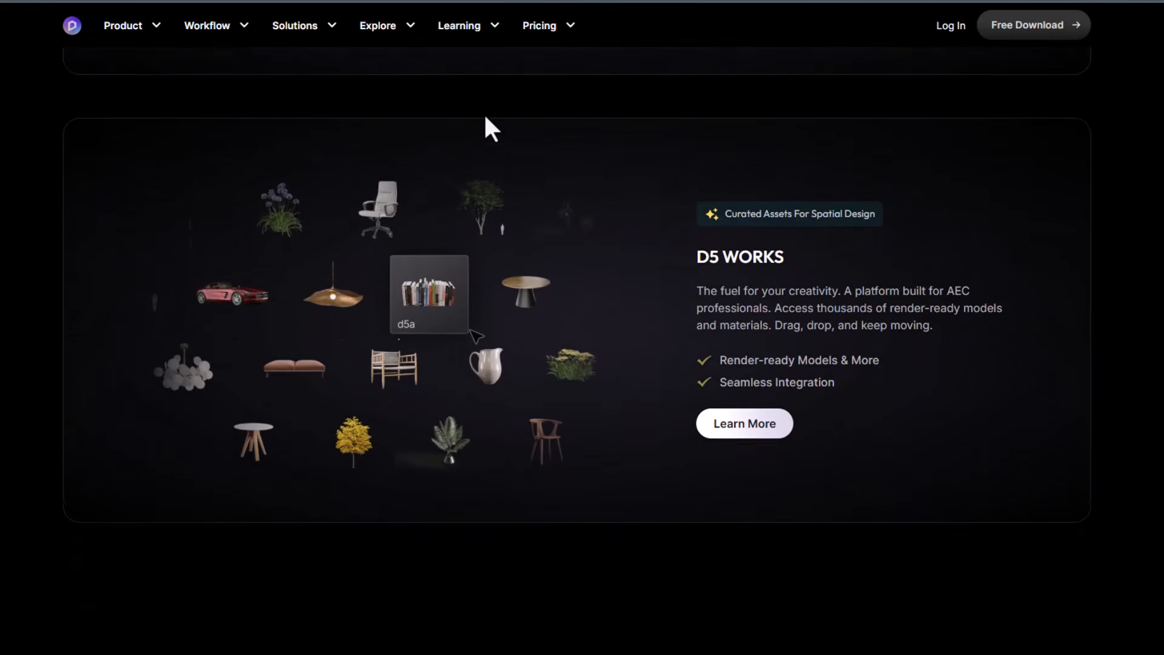
pyautogui.scroll(-2, 485, 117)
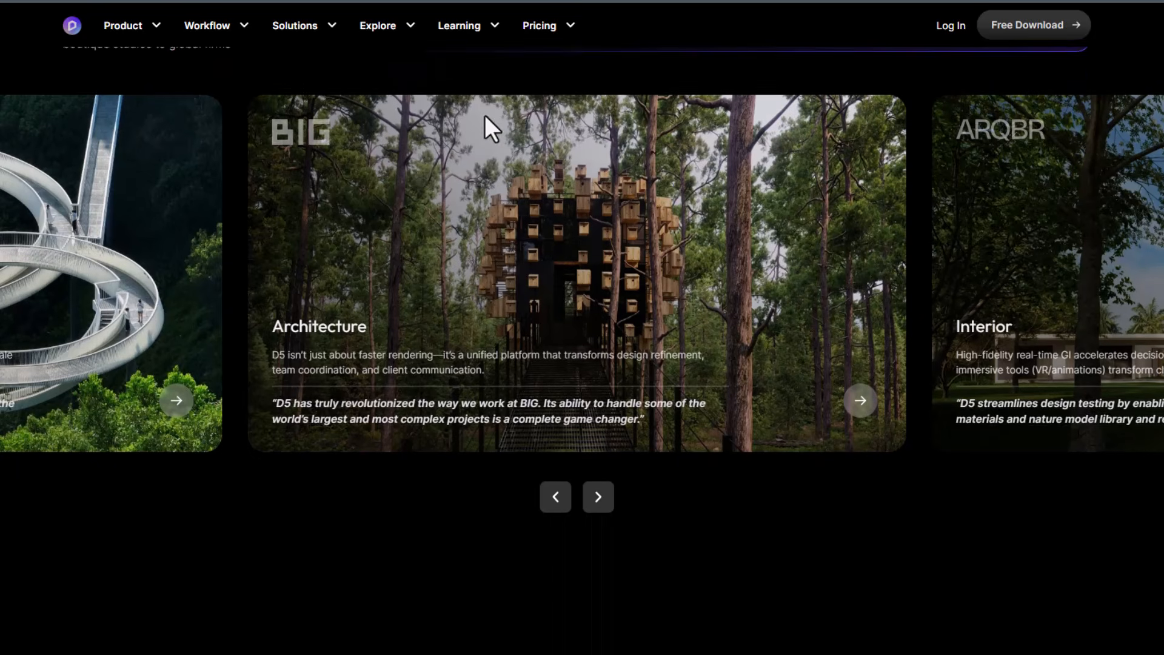
pyautogui.scroll(1, 483, 122)
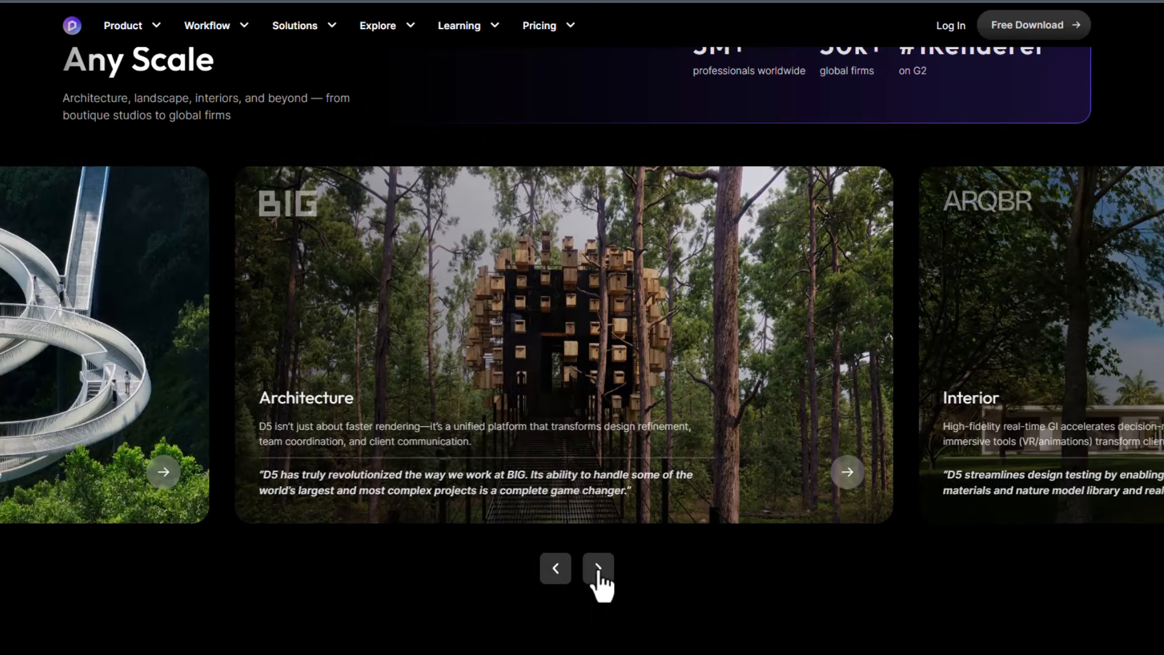
pyautogui.click(599, 570)
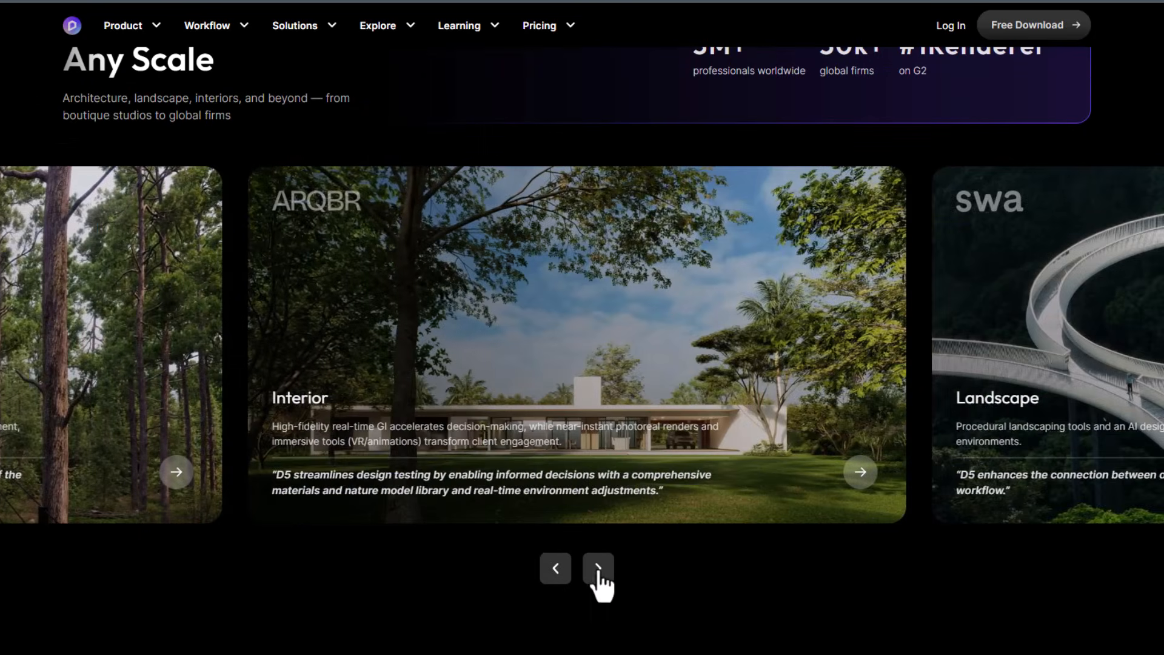
pyautogui.click(598, 570)
pyautogui.click(599, 570)
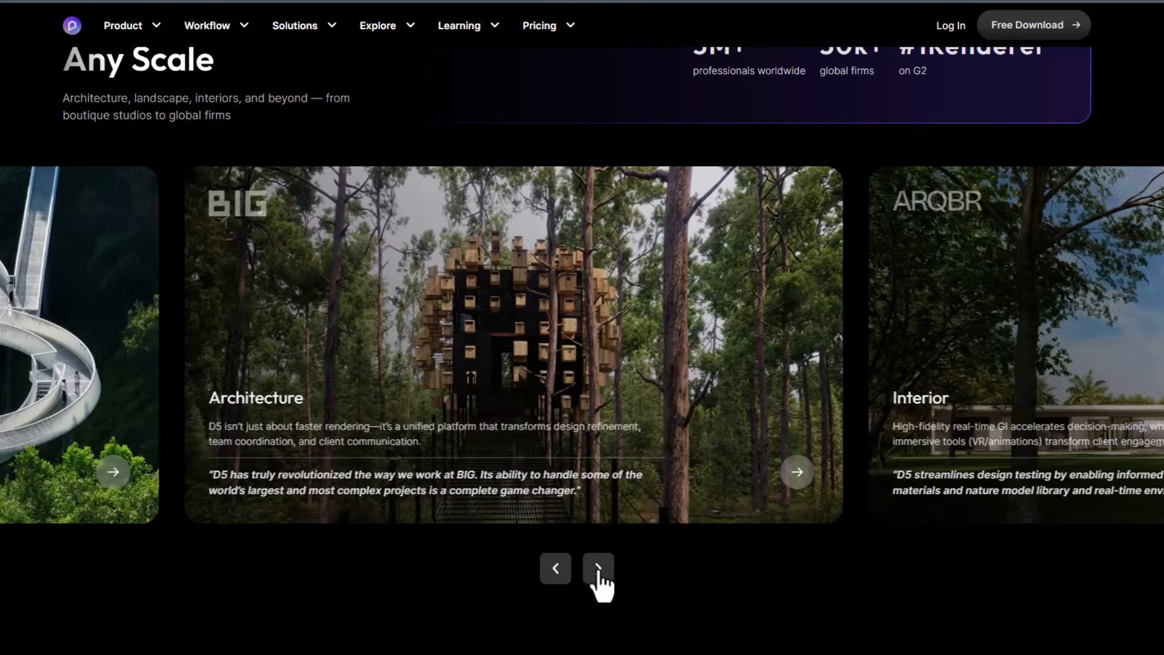
pyautogui.scroll(-15, 911, 410)
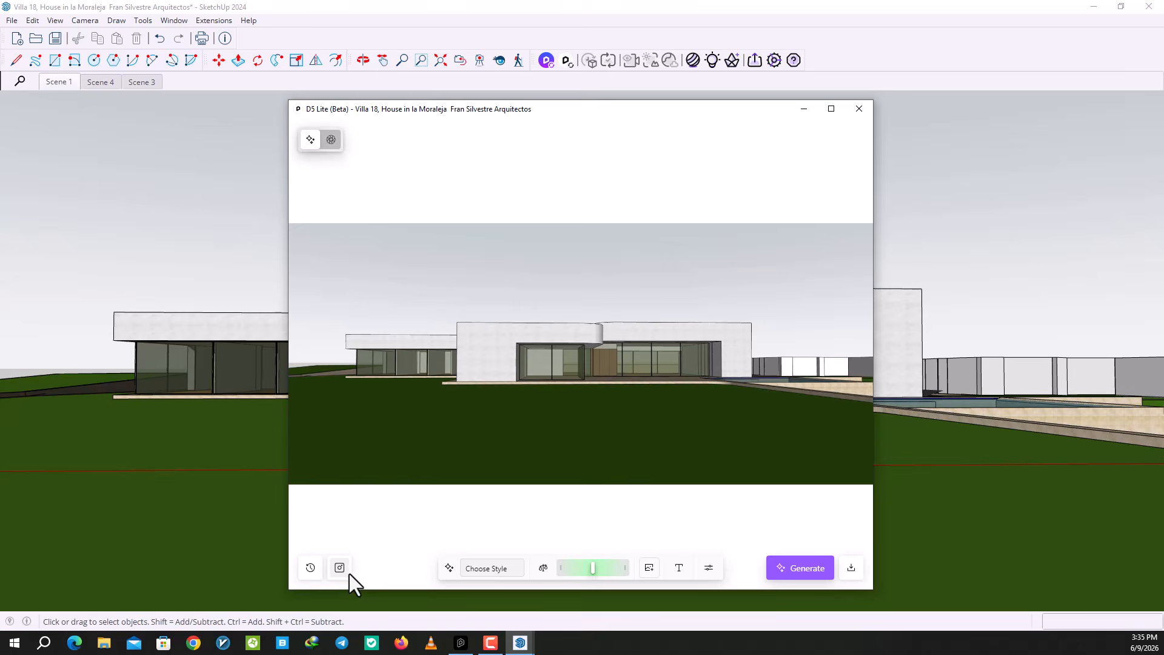
# Select the Residential Courtyard style from the Landscape presets for the villa view.
pyautogui.click(492, 570)
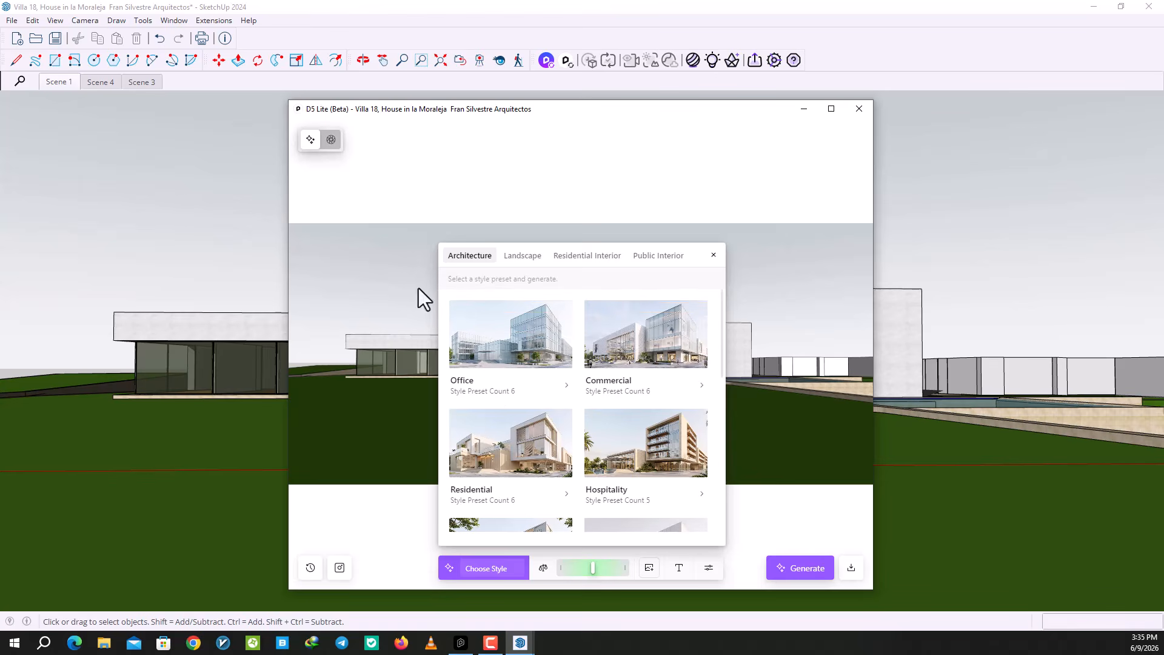
pyautogui.click(713, 256)
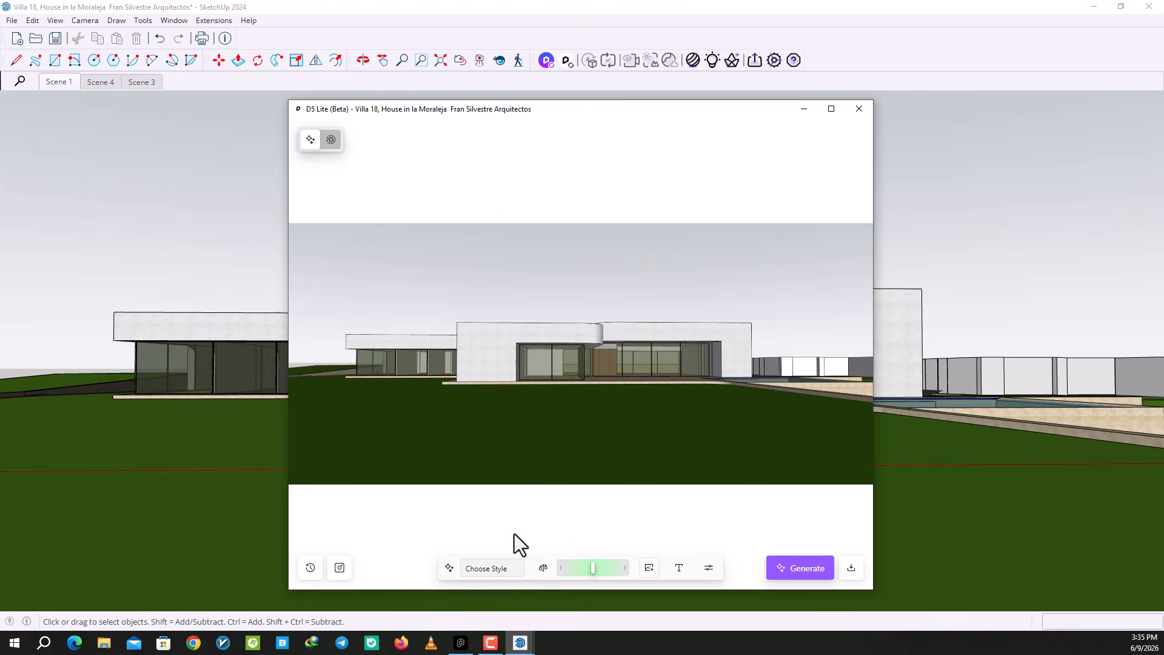
pyautogui.click(496, 564)
pyautogui.click(523, 254)
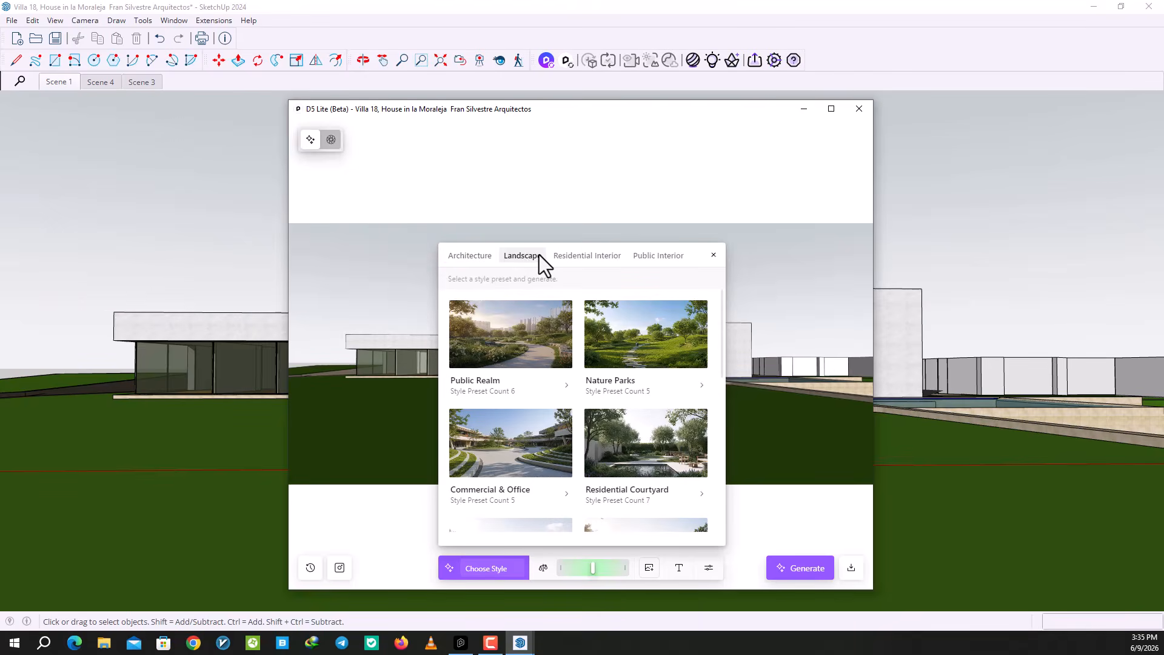
pyautogui.click(573, 254)
pyautogui.click(522, 256)
pyautogui.scroll(-3, 551, 410)
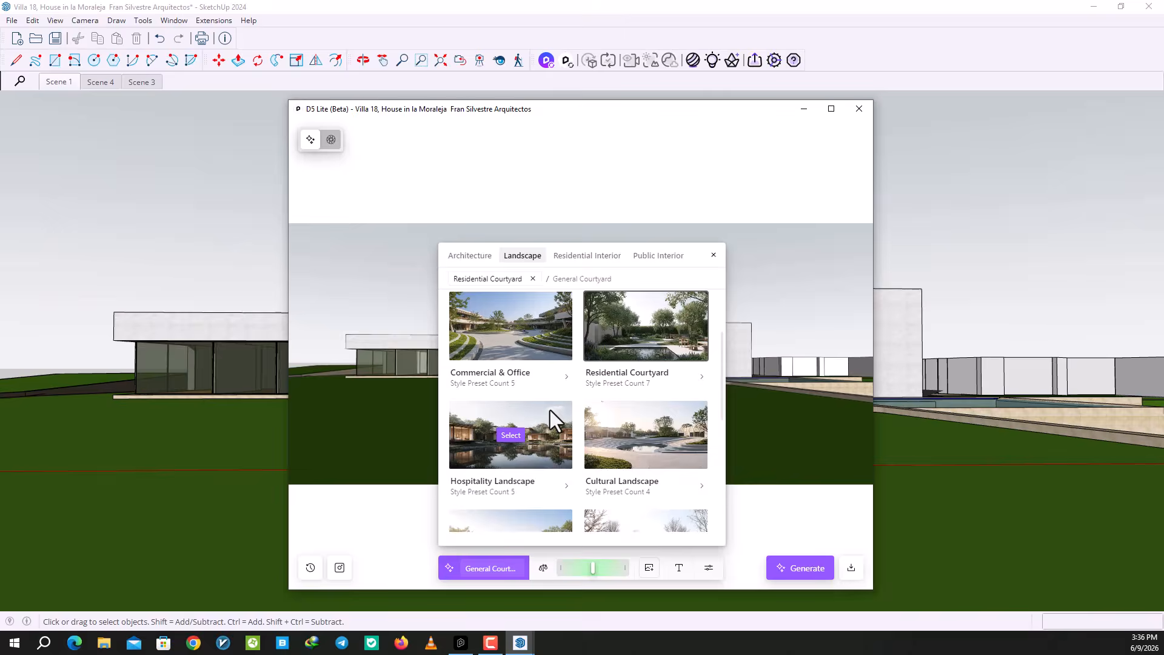
pyautogui.scroll(3, 550, 409)
pyautogui.moveTo(518, 345)
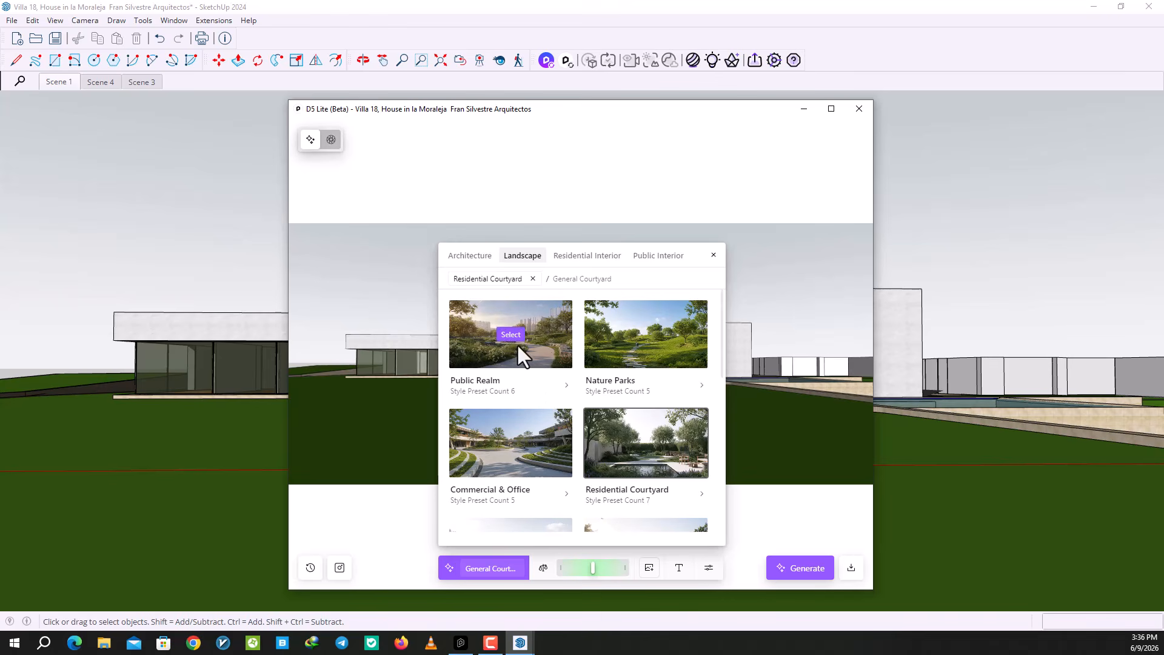
# Set the Residential Courtyard preset to General Courtyard and generate AI images of the villa.
pyautogui.click(621, 438)
pyautogui.click(609, 427)
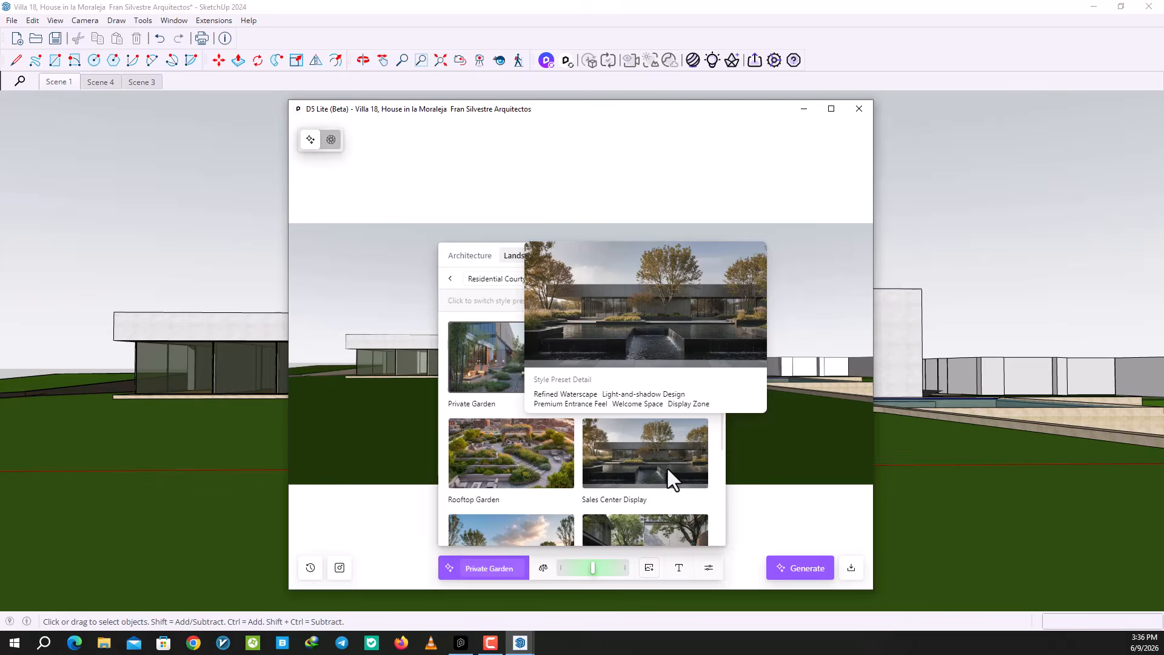
pyautogui.scroll(-2, 669, 468)
pyautogui.moveTo(670, 468)
pyautogui.click(638, 424)
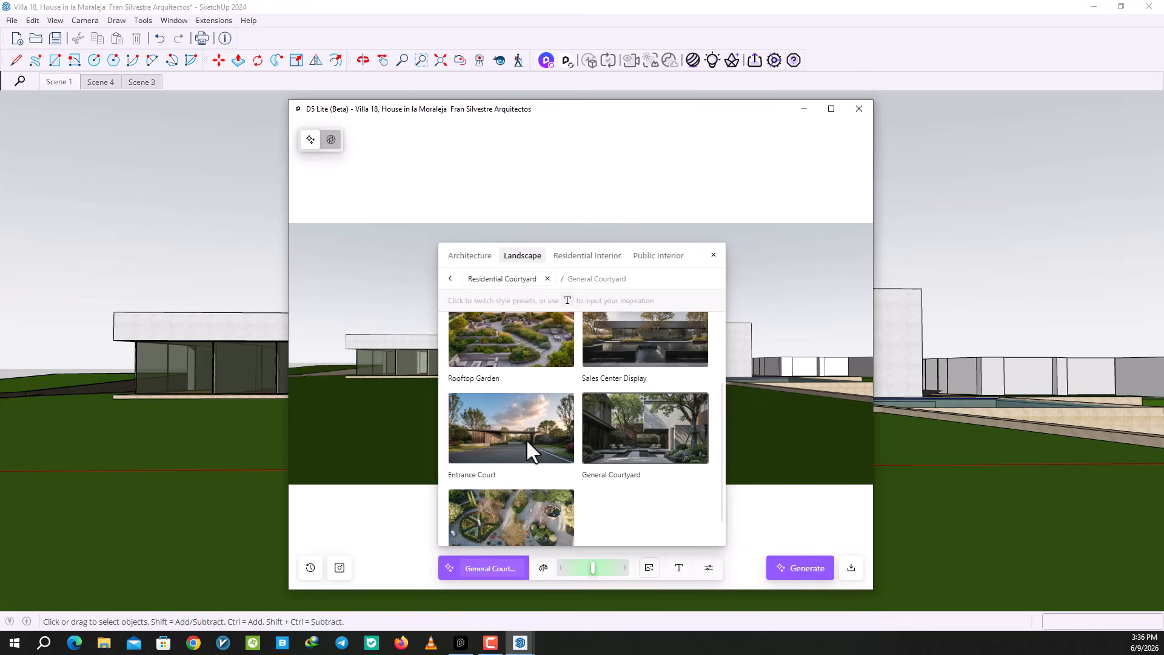
pyautogui.click(806, 573)
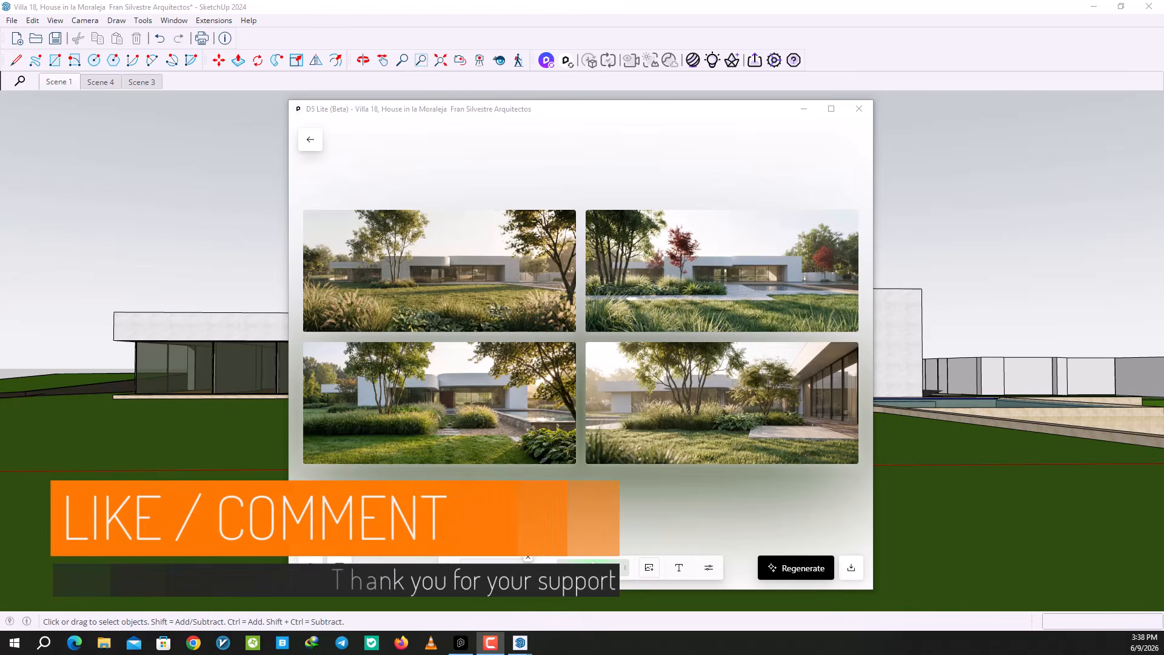
pyautogui.click(561, 330)
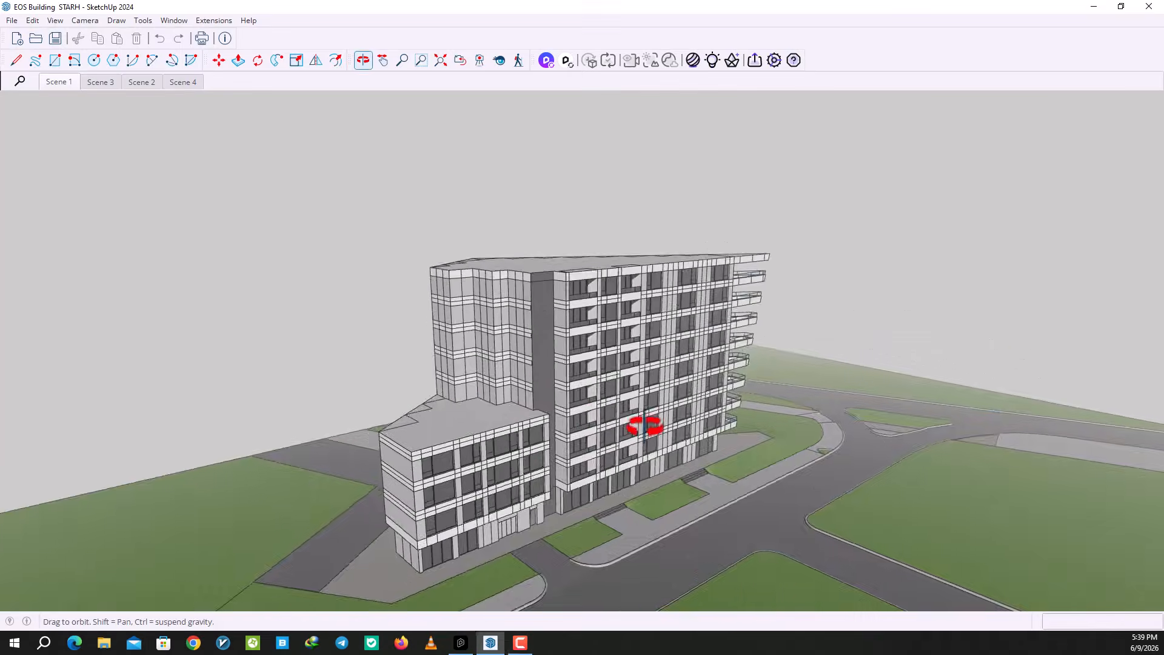
# Switch the EOS building model to Scene 3 and launch D5 Lite on that view.
pyautogui.moveTo(637, 424)
pyautogui.mouseDown(button='middle')
pyautogui.moveTo(151, 424)
pyautogui.moveTo(115, 155)
pyautogui.mouseUp(button='middle')
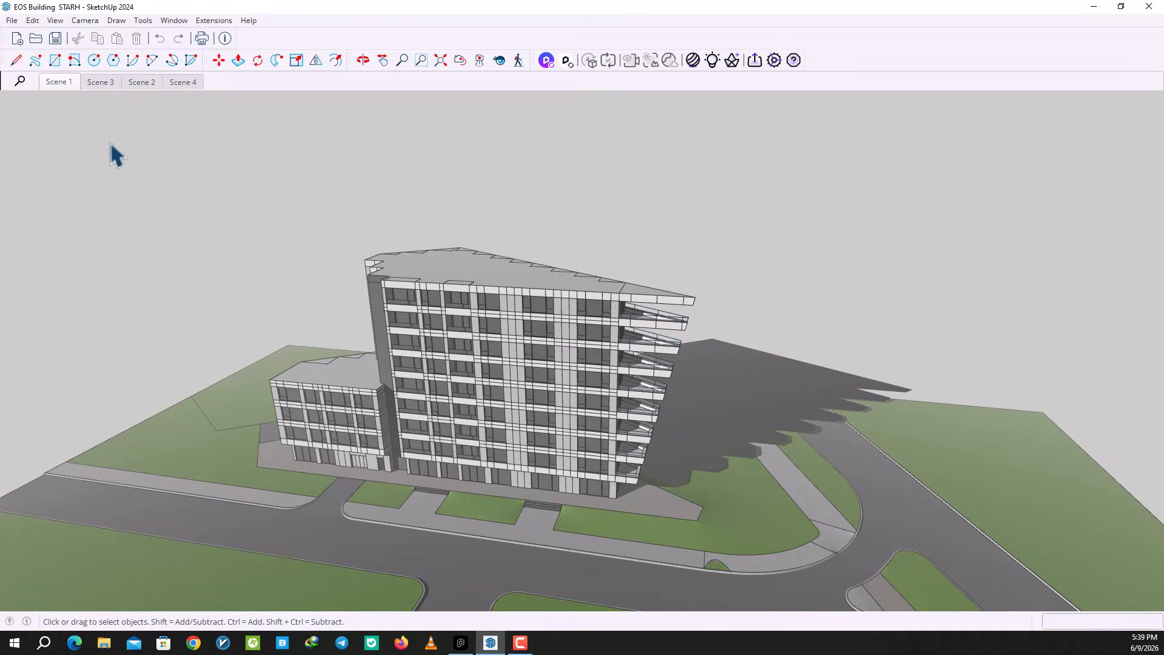
pyautogui.click(112, 79)
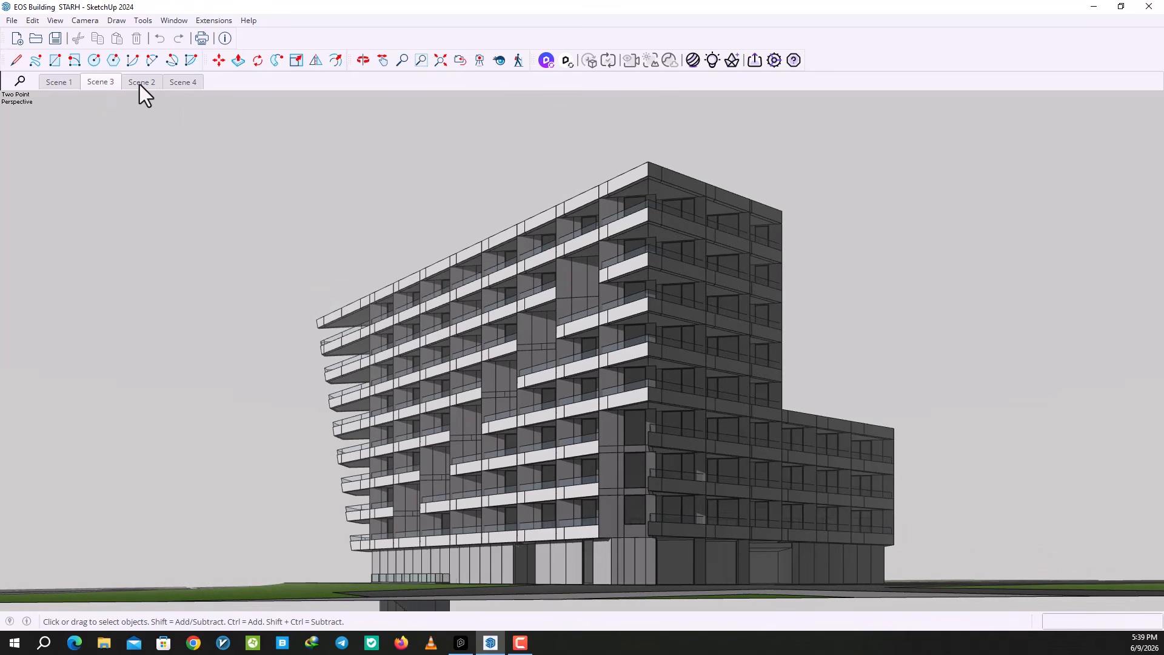
pyautogui.click(567, 60)
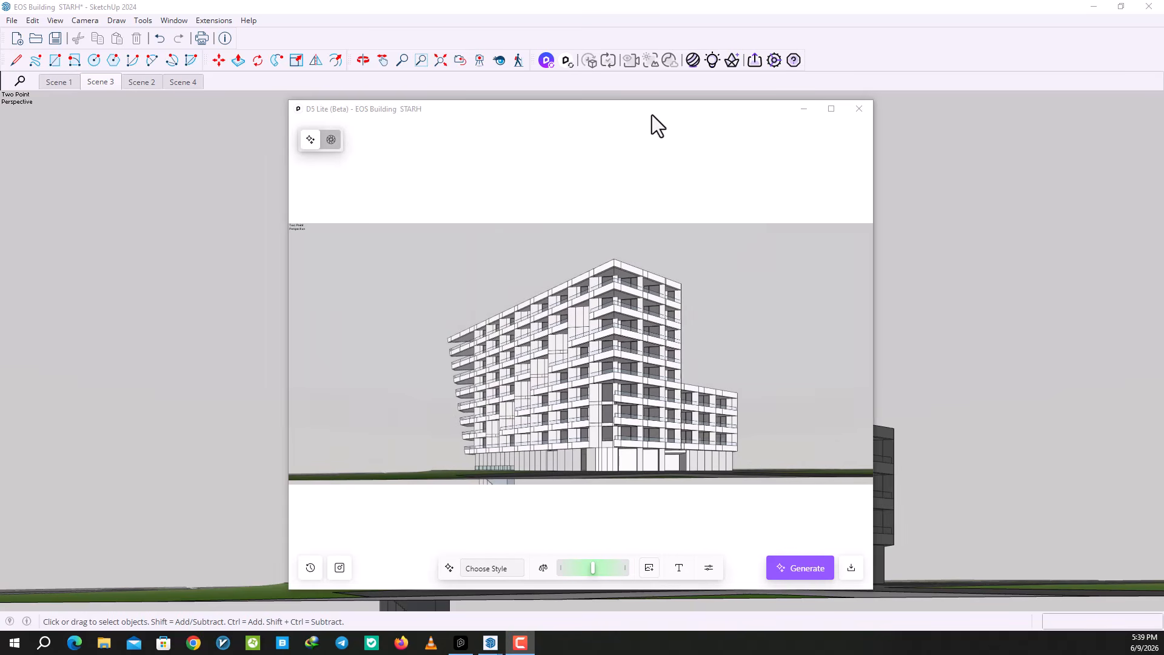
pyautogui.moveTo(653, 116)
pyautogui.mouseDown()
pyautogui.moveTo(631, 107)
pyautogui.moveTo(809, 126)
pyautogui.moveTo(611, 109)
pyautogui.moveTo(631, 113)
pyautogui.mouseUp()
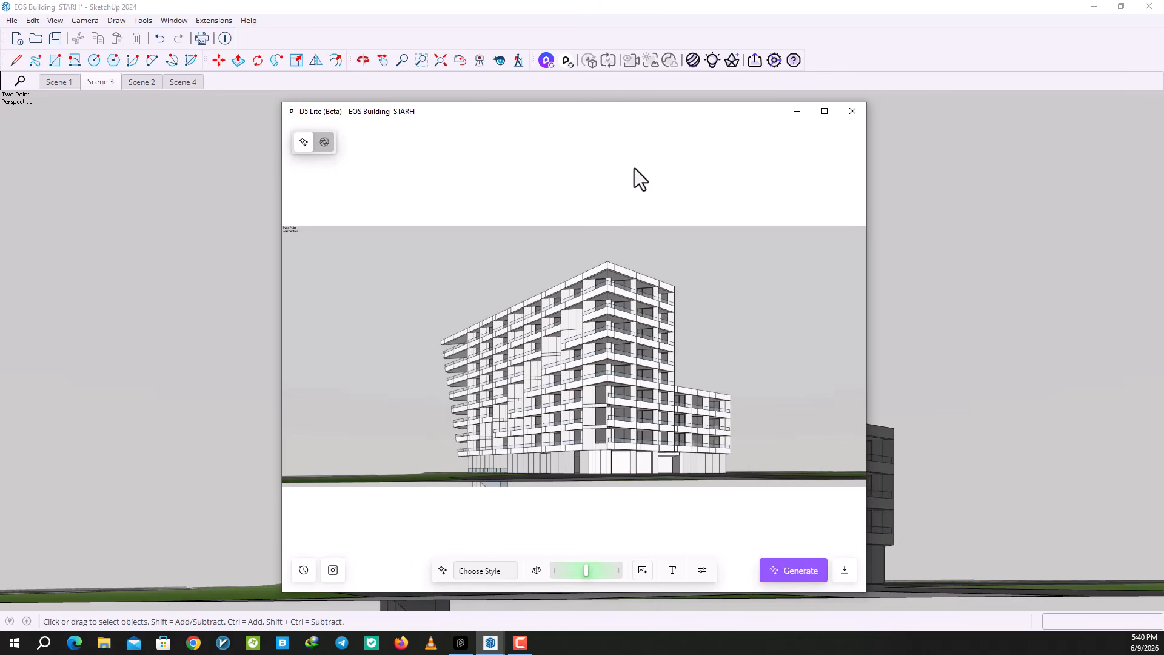
# Apply the Library style preset from the Art & Culture category of Architecture styles.
pyautogui.click(446, 577)
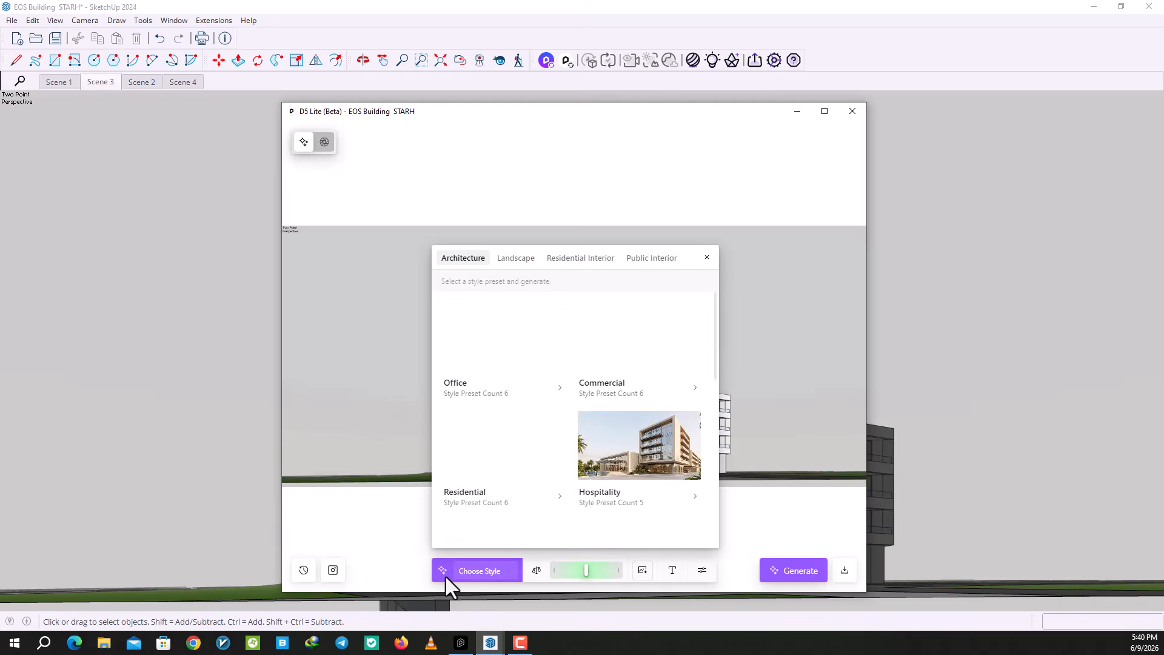
pyautogui.scroll(-2, 582, 437)
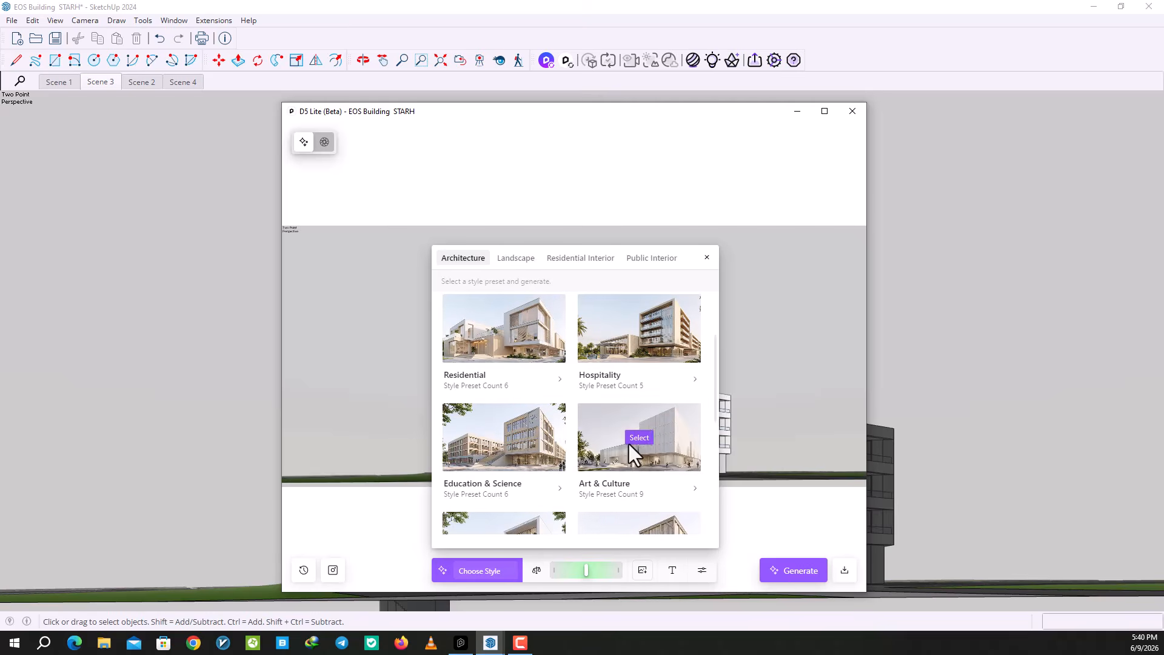
pyautogui.click(655, 425)
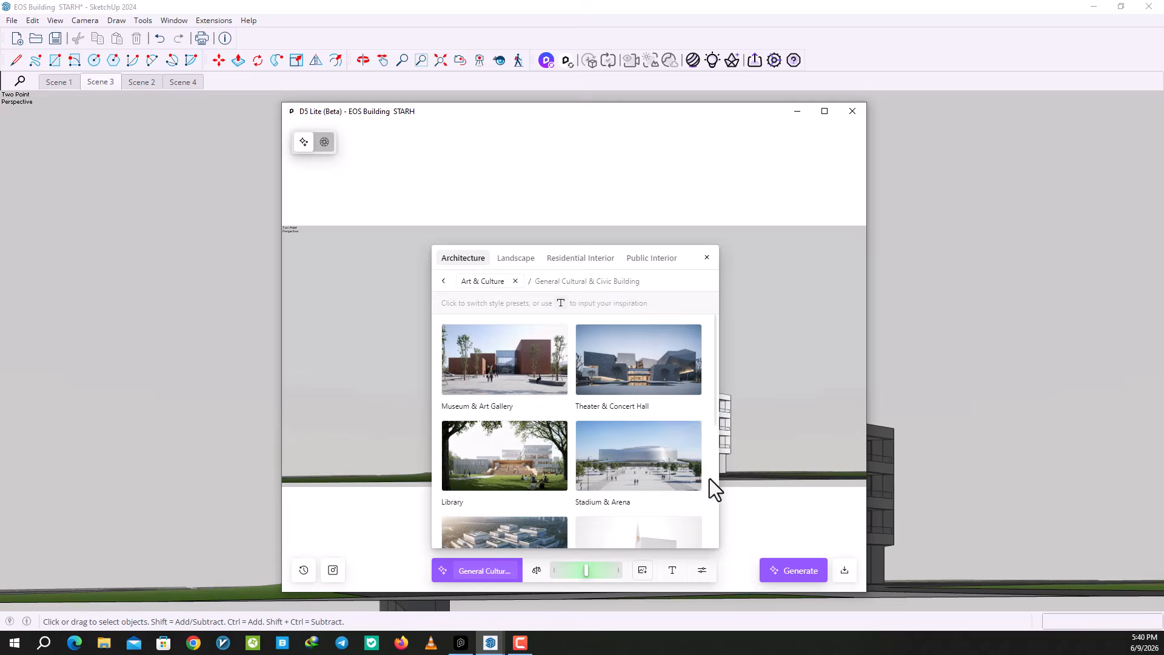
pyautogui.click(509, 459)
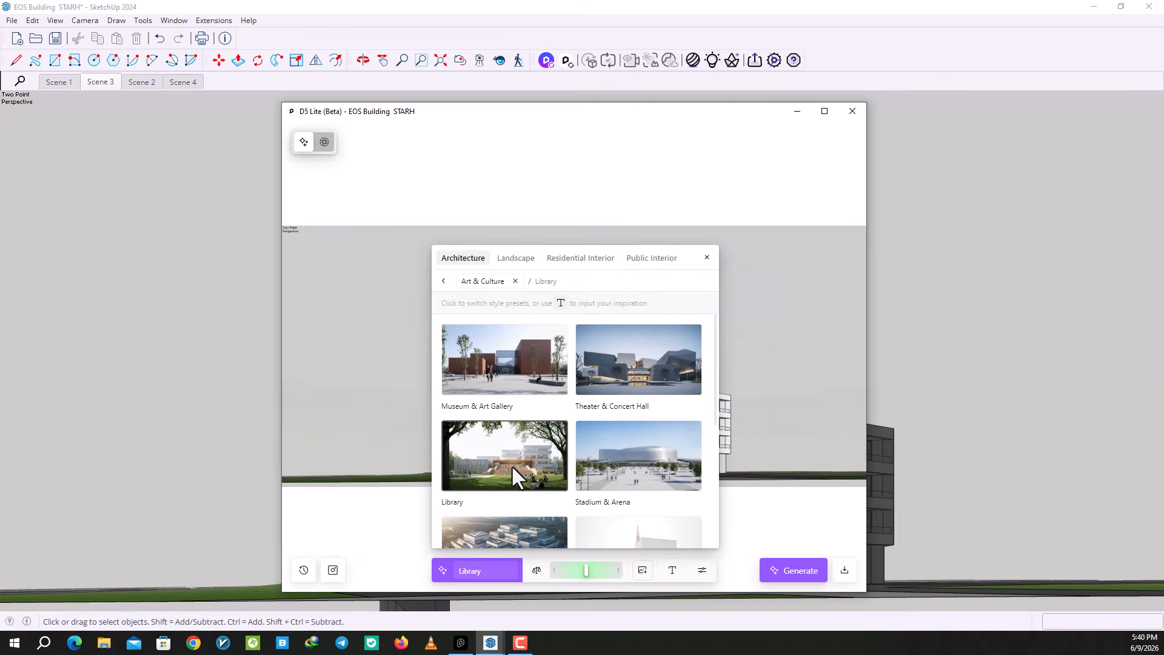
# Set the output image quality to High and generate AI images of the building.
pyautogui.click(699, 571)
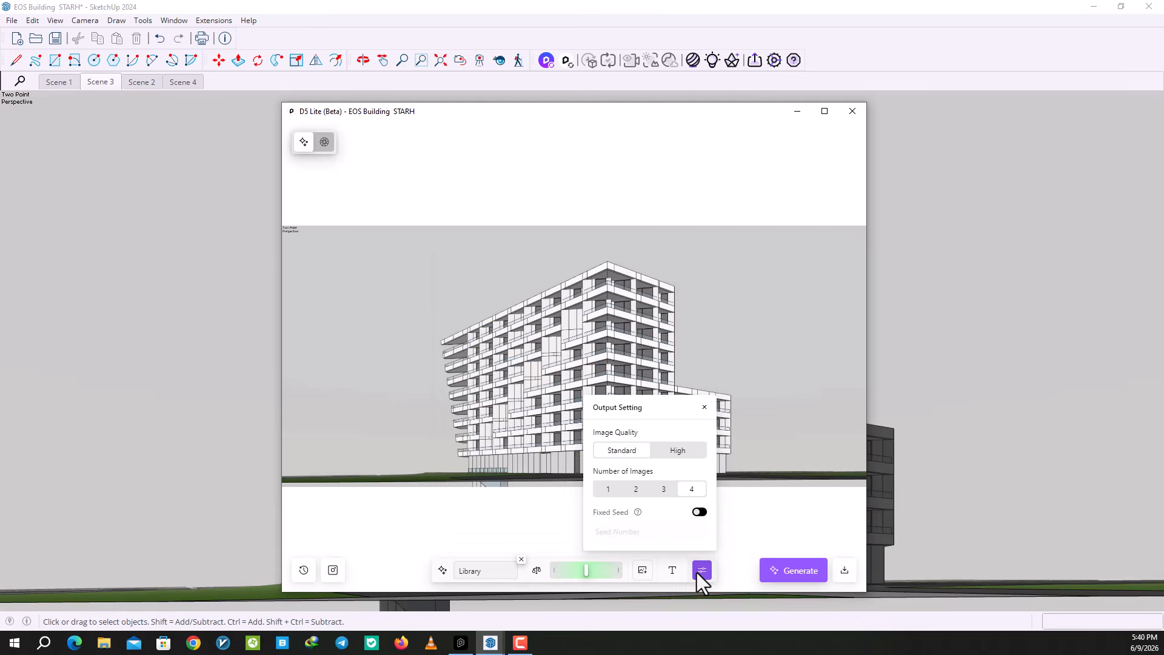
pyautogui.click(631, 452)
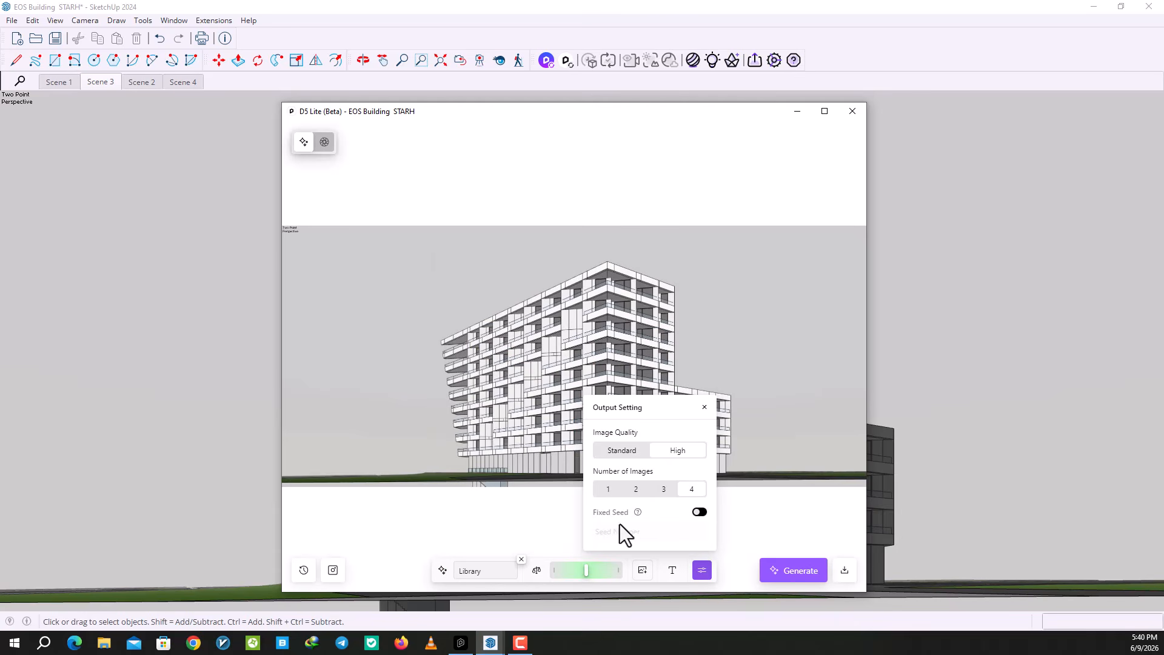
pyautogui.click(666, 572)
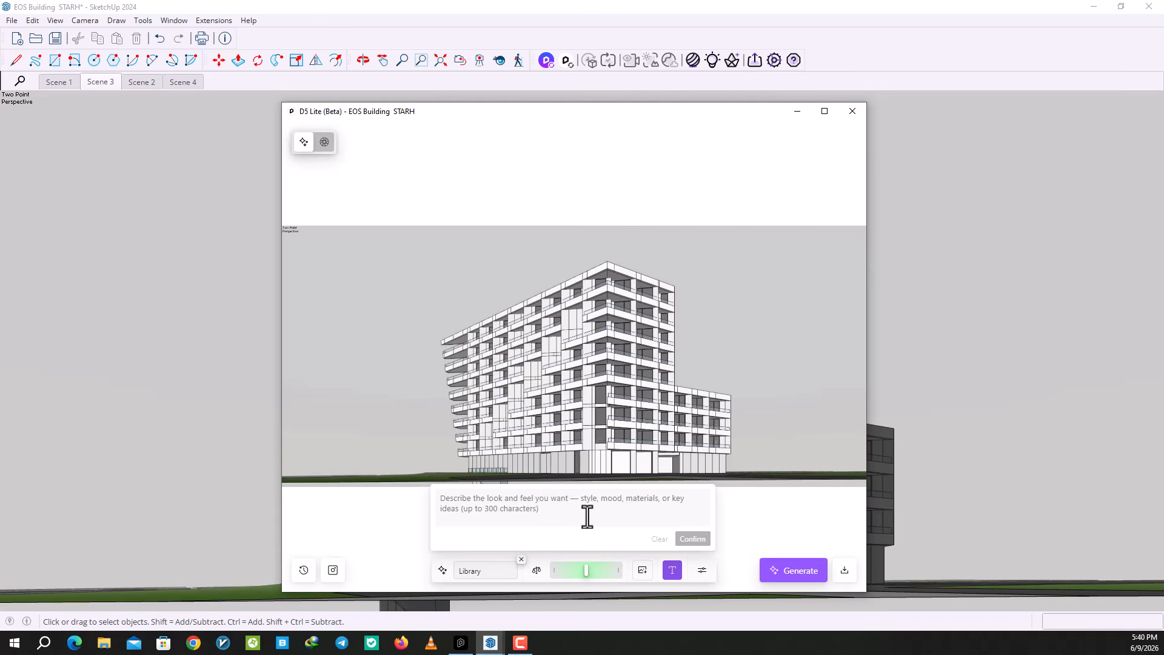
pyautogui.click(643, 570)
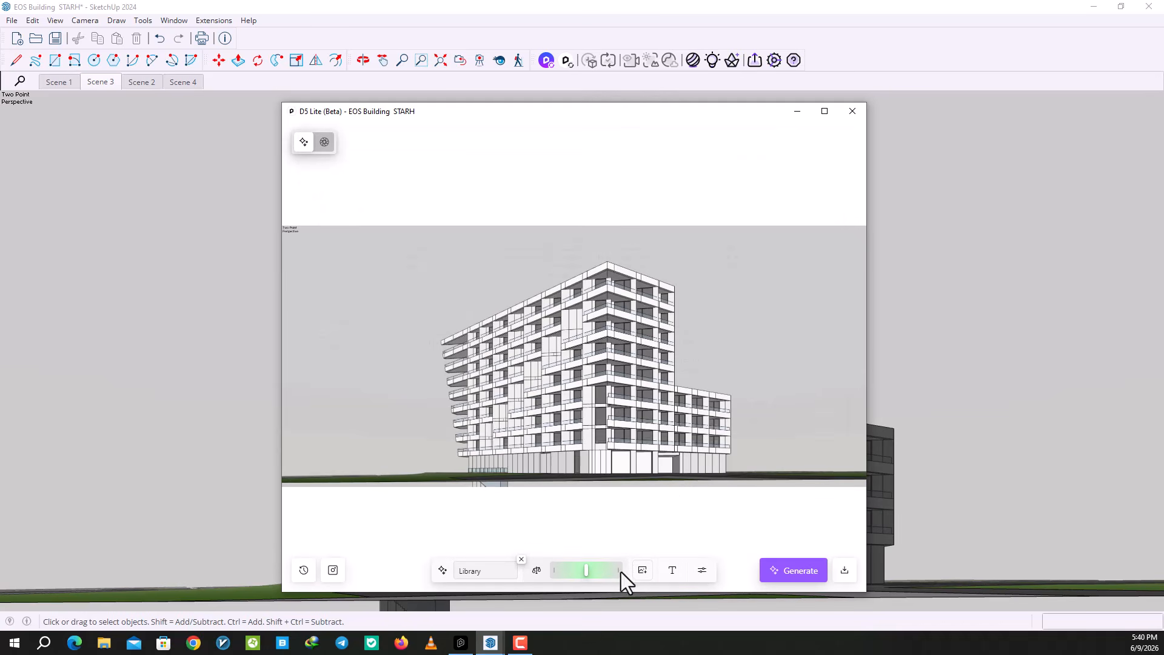
pyautogui.click(793, 571)
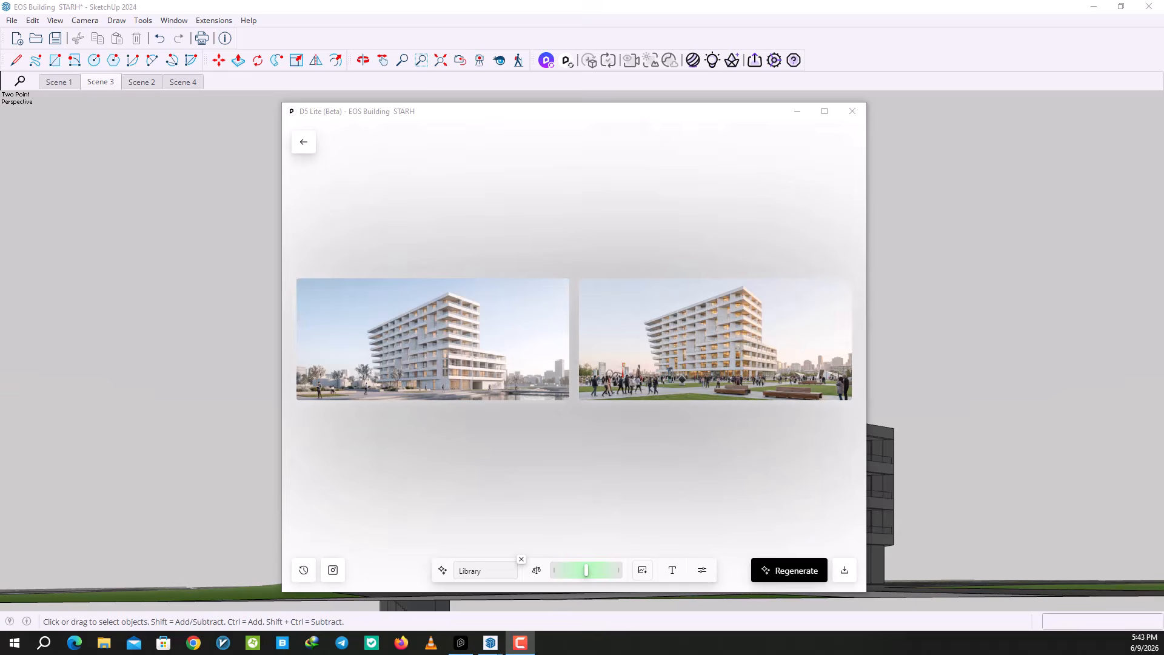
# View the generated building images one at a time at full size and compare them.
pyautogui.click(421, 333)
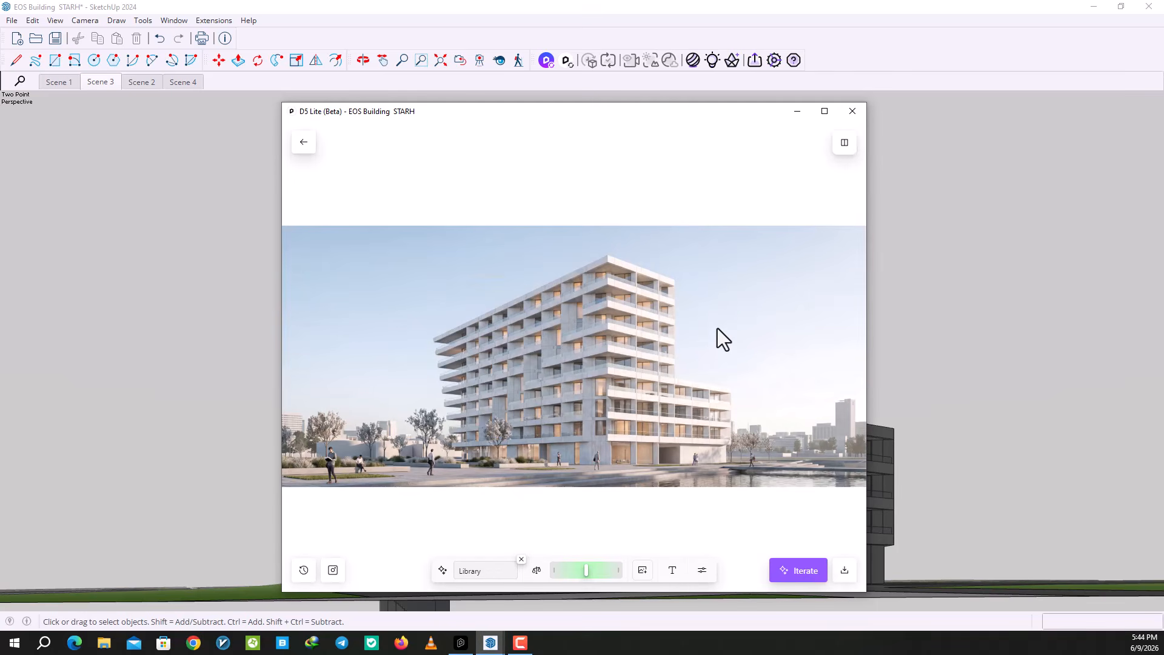
pyautogui.press('Right')
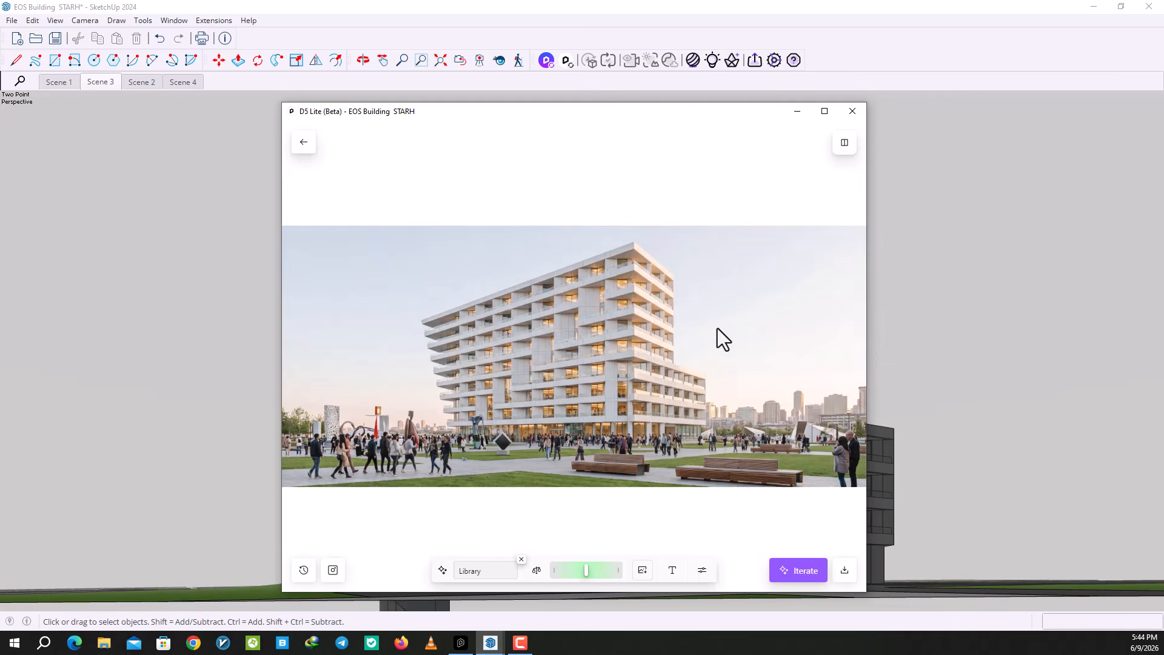
pyautogui.press('Left')
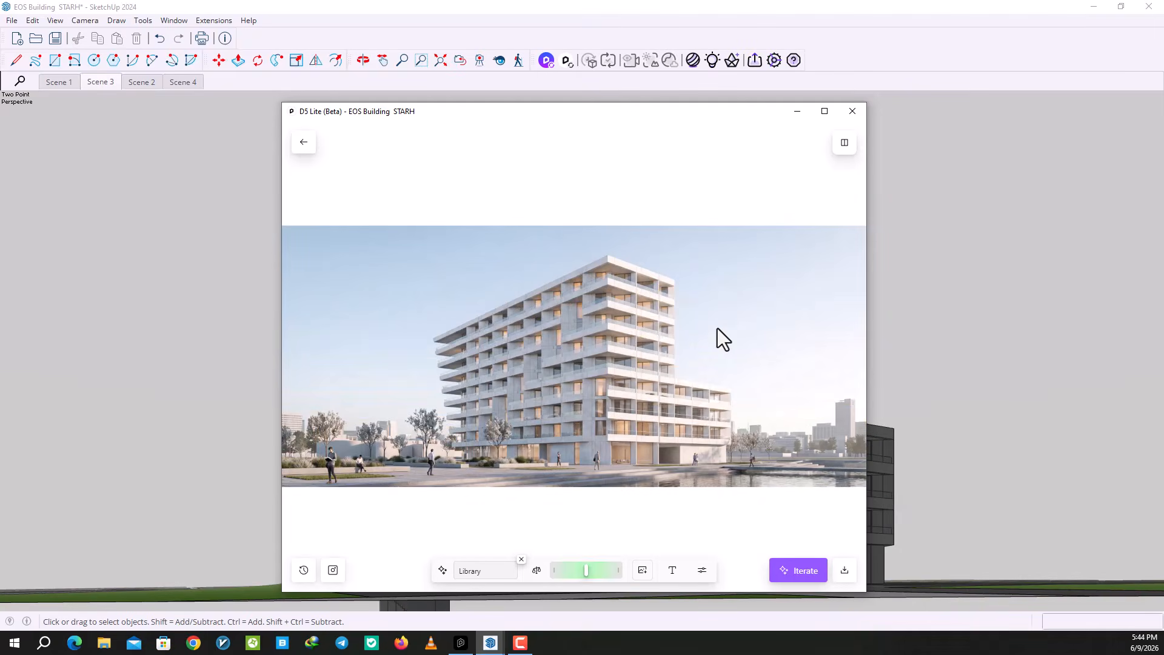
pyautogui.press('Right')
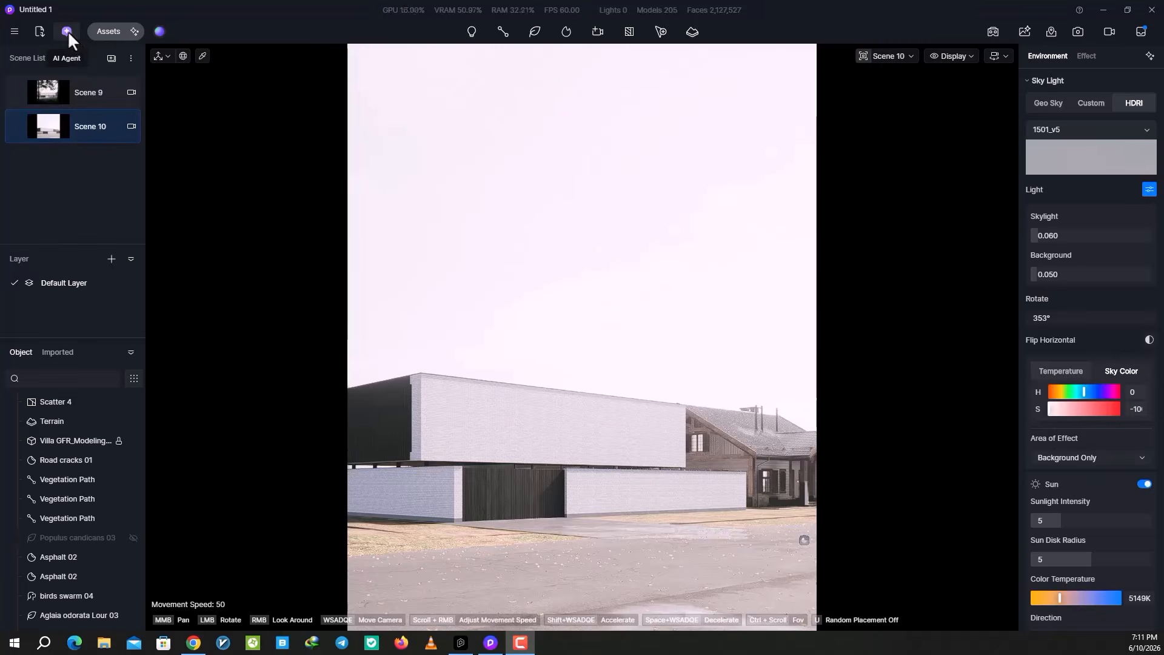
# Ask the AI Agent's AI Scene Match to "generate a reference image for the current scene, featuring natural vegetation and surrounding context".
pyautogui.click(67, 31)
pyautogui.scroll(-3, 828, 279)
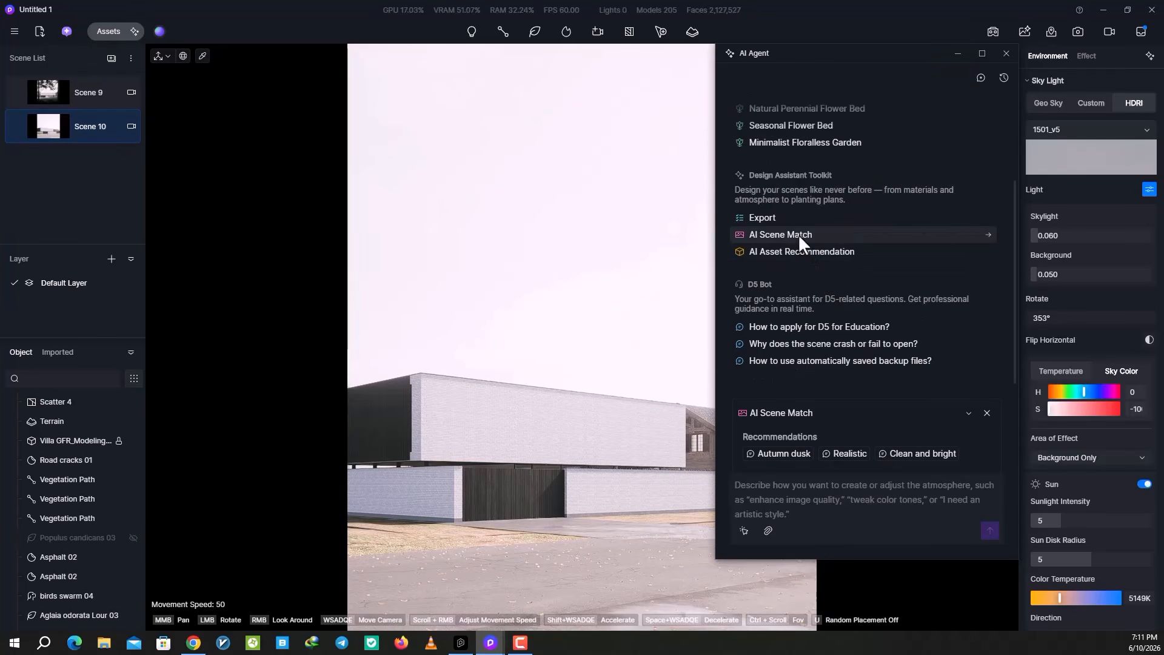
pyautogui.click(795, 454)
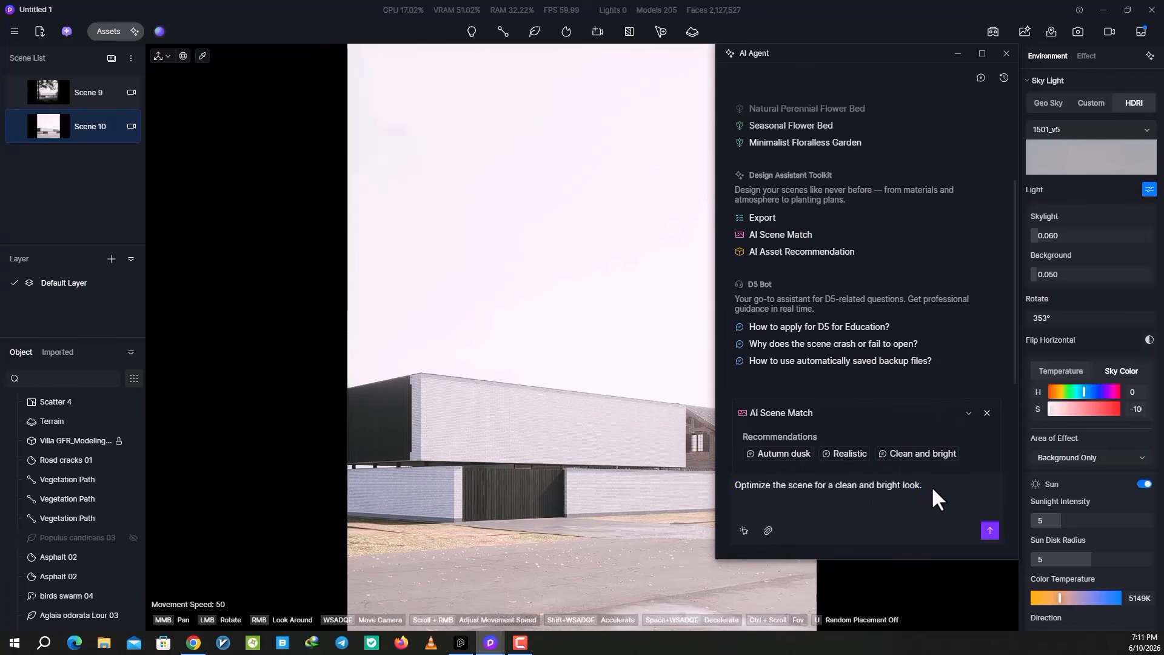
pyautogui.hotkey('ctrl', 'a')
pyautogui.press('BackSpace')
pyautogui.write('generate a reference image for the current scene, featuring natural vegetation and surrounding context')
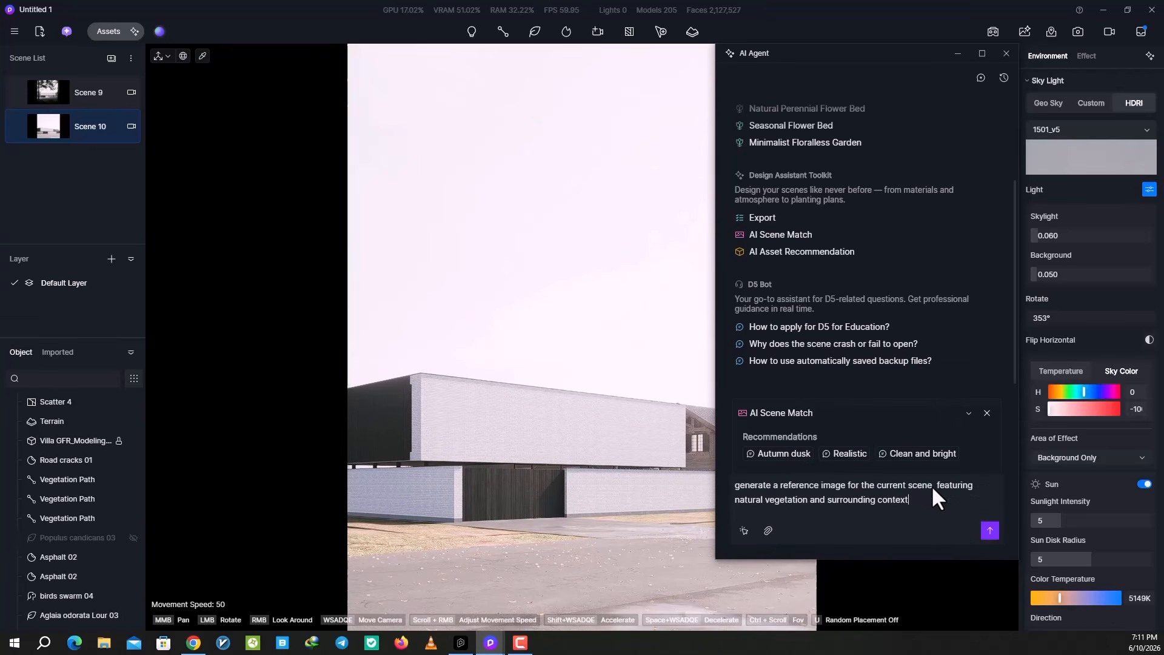
pyautogui.click(990, 534)
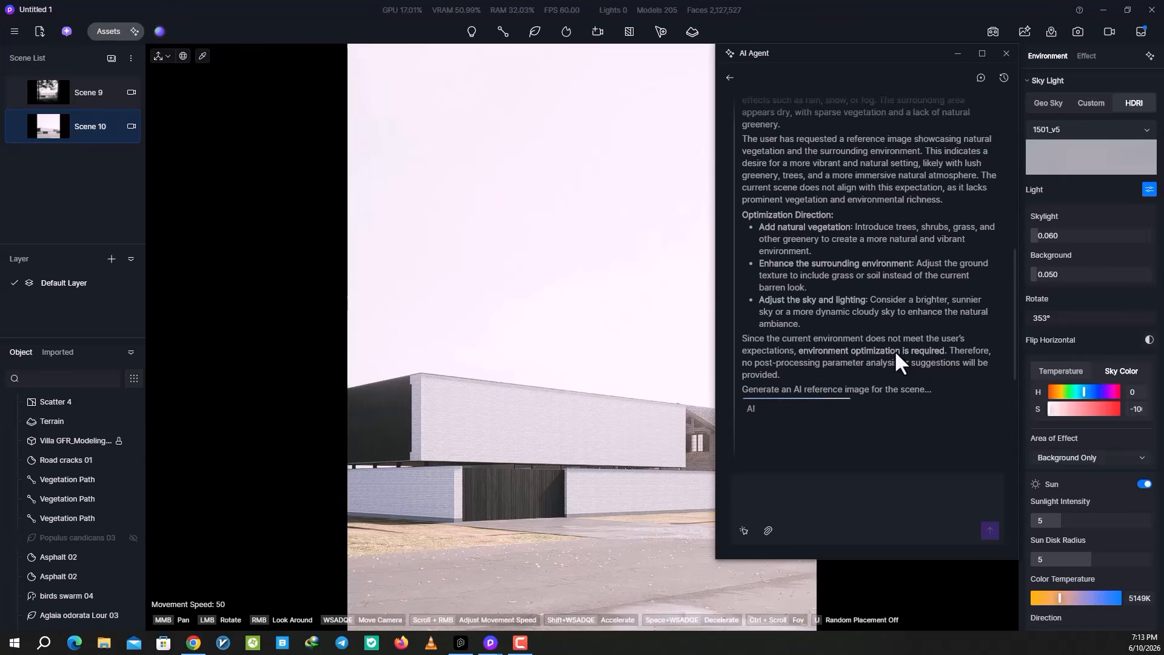
# Preview the generated reference image and request recommendations for assets similar to those in it.
pyautogui.click(835, 193)
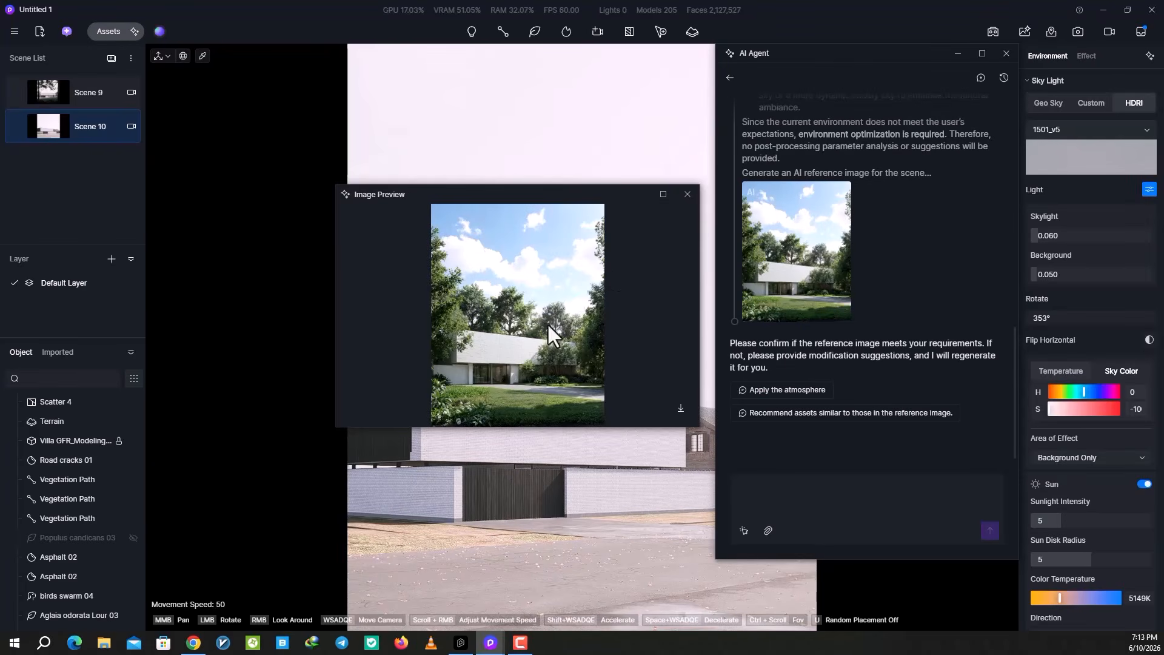
pyautogui.click(687, 194)
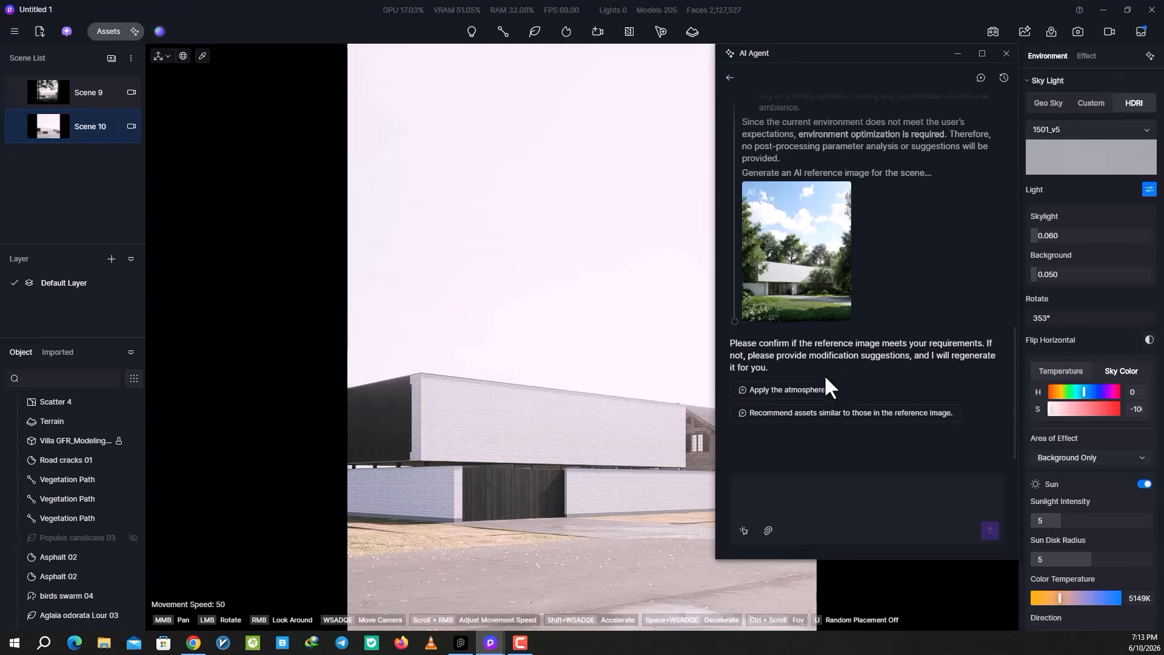
pyautogui.click(806, 414)
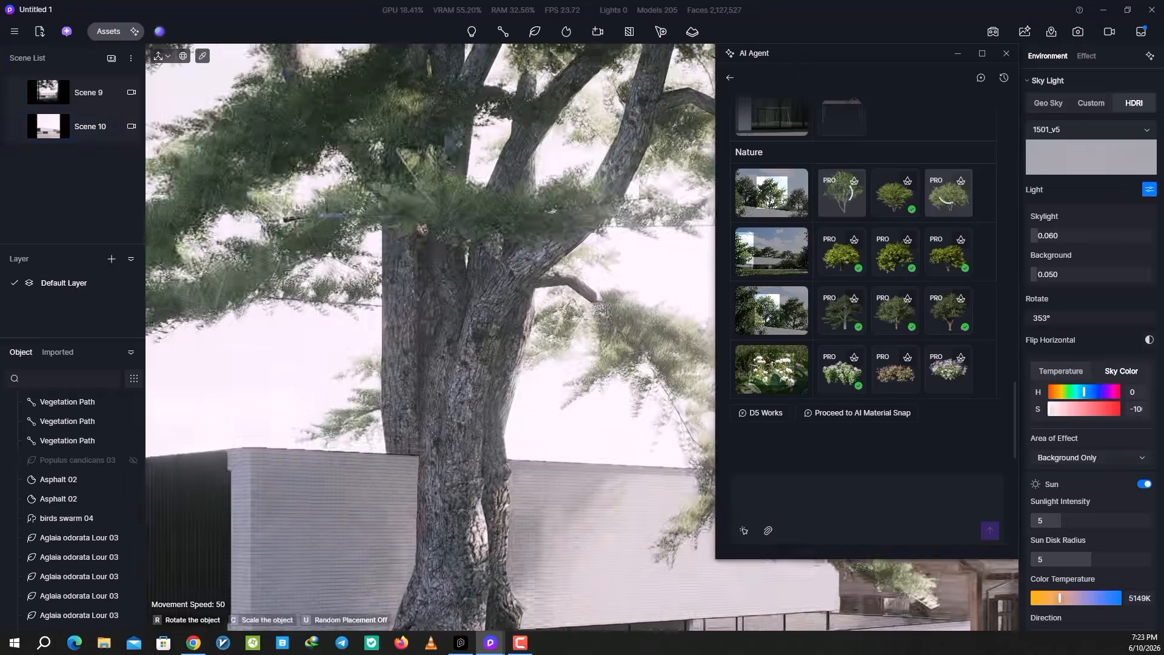
# Place three recommended Cedrus libani 06 trees inside the walled yard beside the white building.
pyautogui.press('e')
pyautogui.moveTo(449, 425); pyautogui.dragTo(459, 99, button='right')
pyautogui.moveTo(478, 442); pyautogui.dragTo(462, 460, button='right')
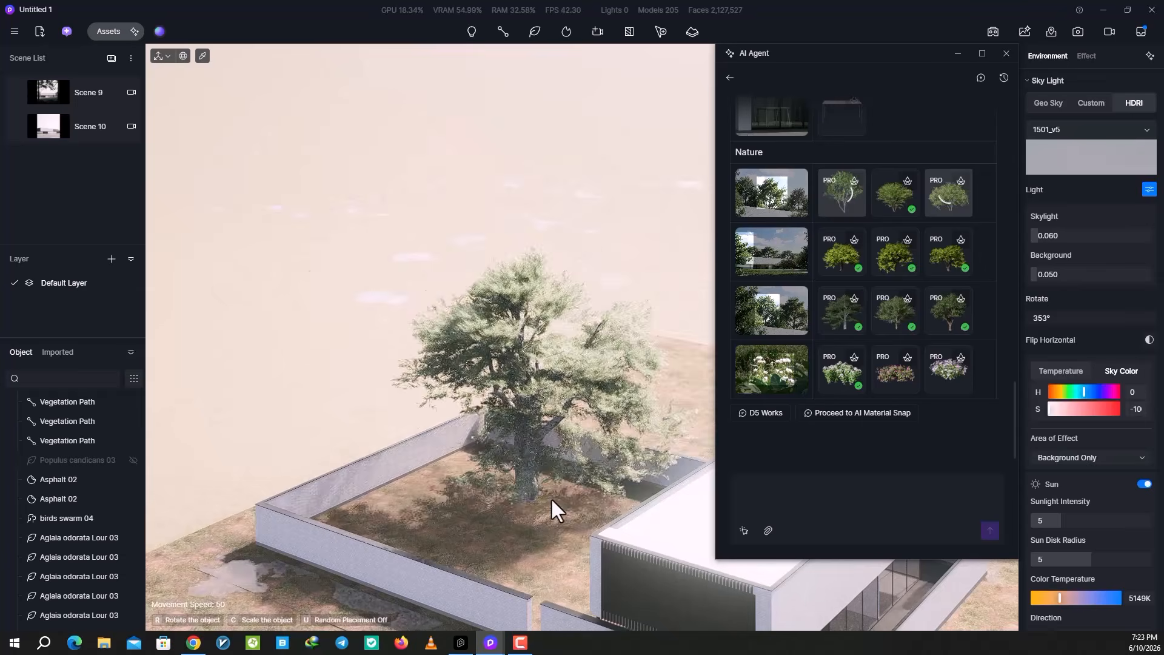
pyautogui.moveTo(590, 498); pyautogui.dragTo(676, 548, button='right')
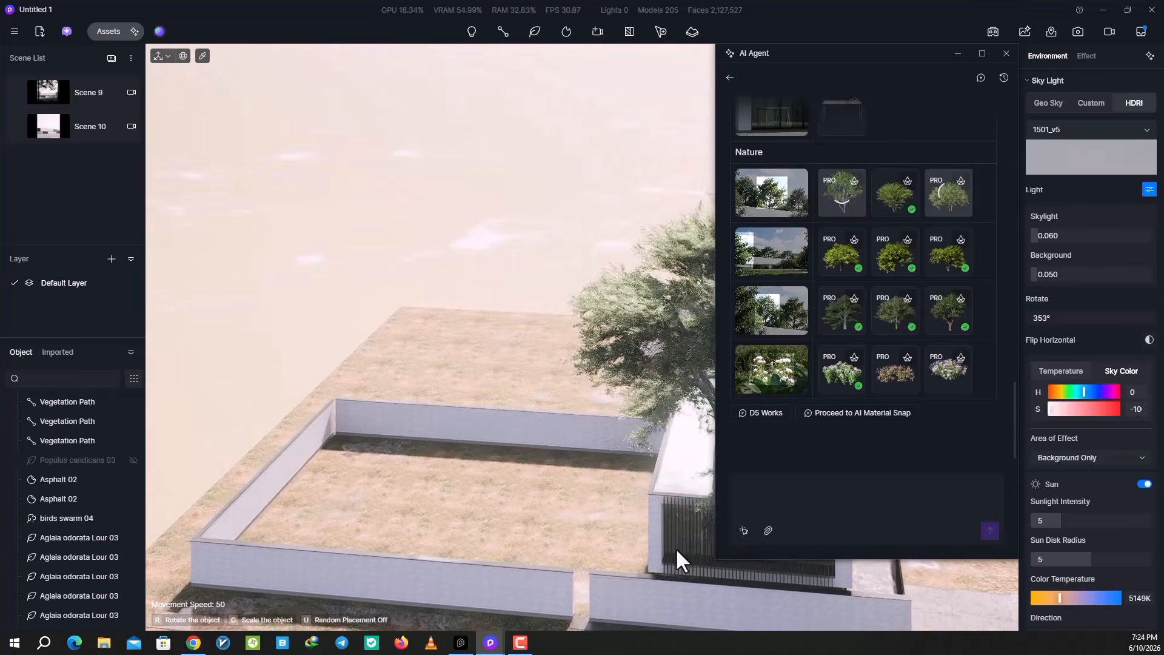
pyautogui.click(469, 556)
pyautogui.click(584, 508)
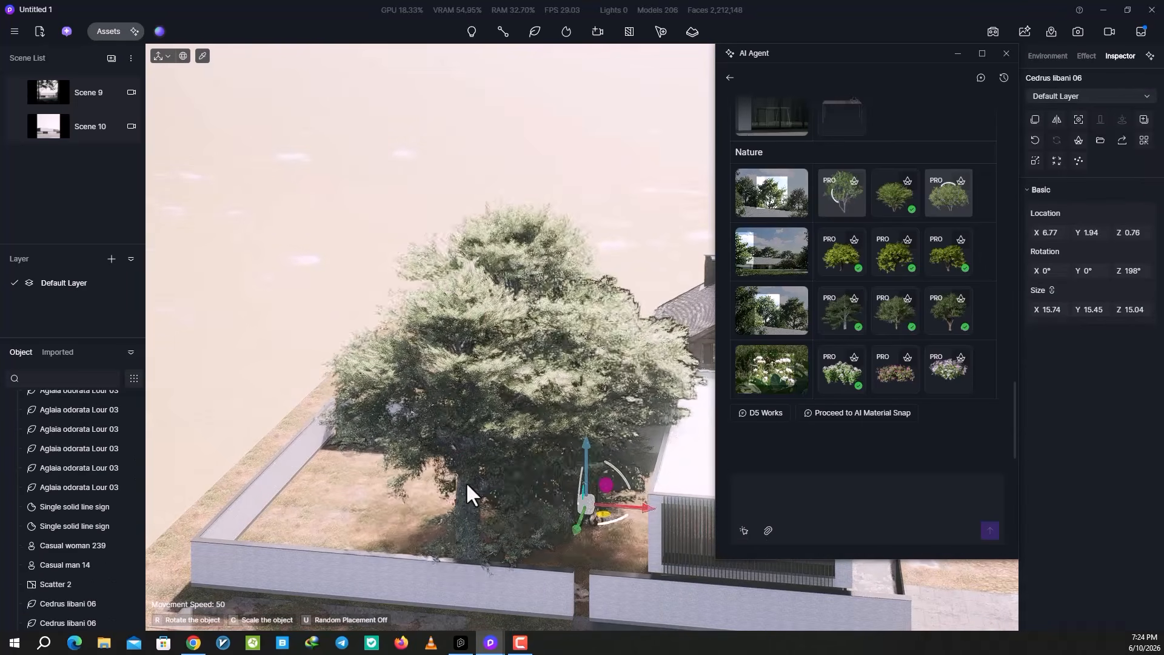
pyautogui.click(447, 482)
pyautogui.moveTo(493, 437); pyautogui.dragTo(610, 407, button='right')
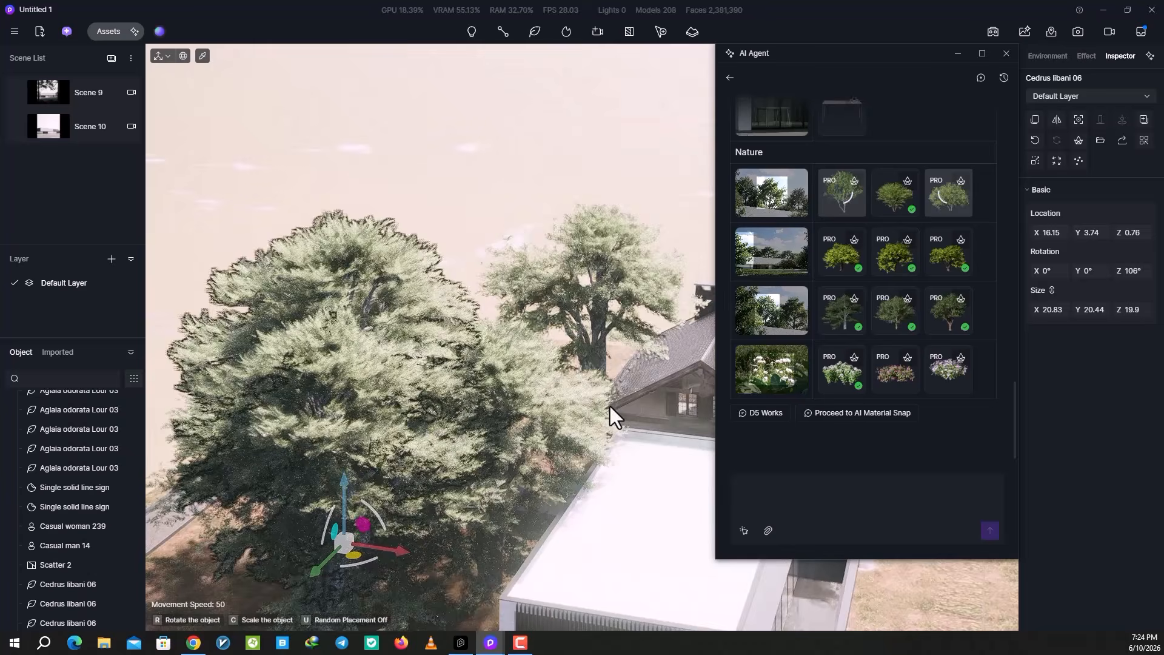
# Add five more Cedrus libani 06 trees behind the building and across the open lawn beside it.
pyautogui.click(604, 369)
pyautogui.click(463, 366)
pyautogui.moveTo(462, 367); pyautogui.dragTo(495, 333, button='right')
pyautogui.click(475, 315)
pyautogui.click(403, 315)
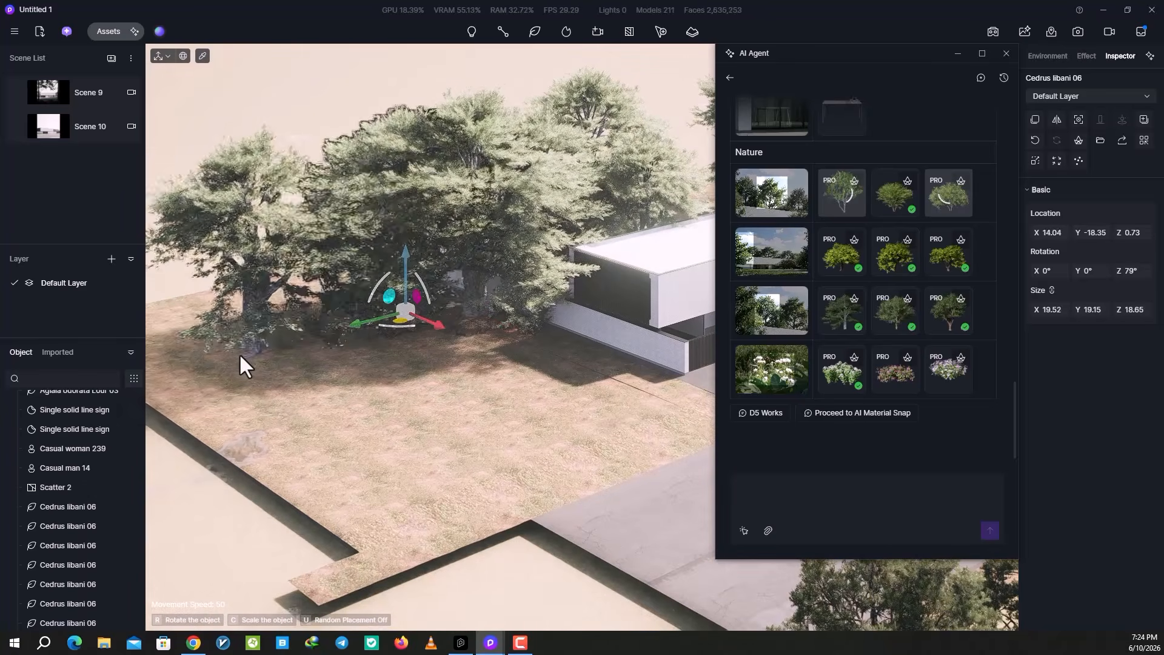
pyautogui.click(230, 359)
# Place four Bischofia javanica 01 trees among the cedars behind the building and on the lawn beside it.
pyautogui.click(377, 358)
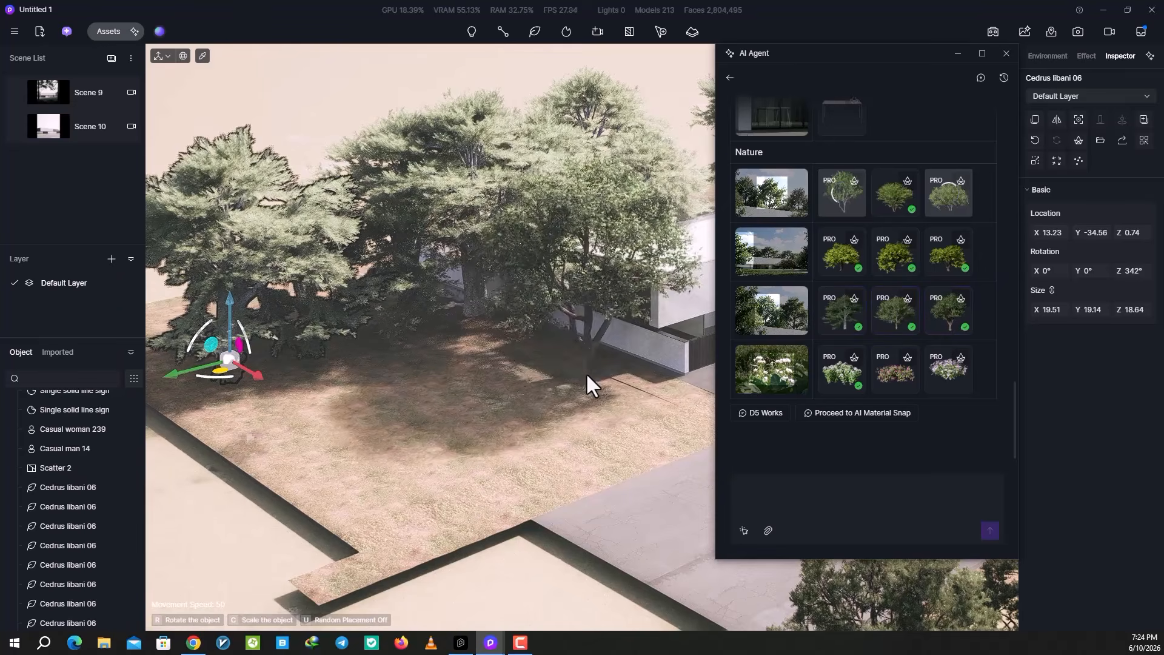
pyautogui.moveTo(585, 372); pyautogui.dragTo(606, 371, button='right')
pyautogui.moveTo(587, 372)
pyautogui.mouseDown(button='middle')
pyautogui.moveTo(613, 378)
pyautogui.moveTo(589, 386)
pyautogui.mouseUp(button='middle')
pyautogui.click(585, 425)
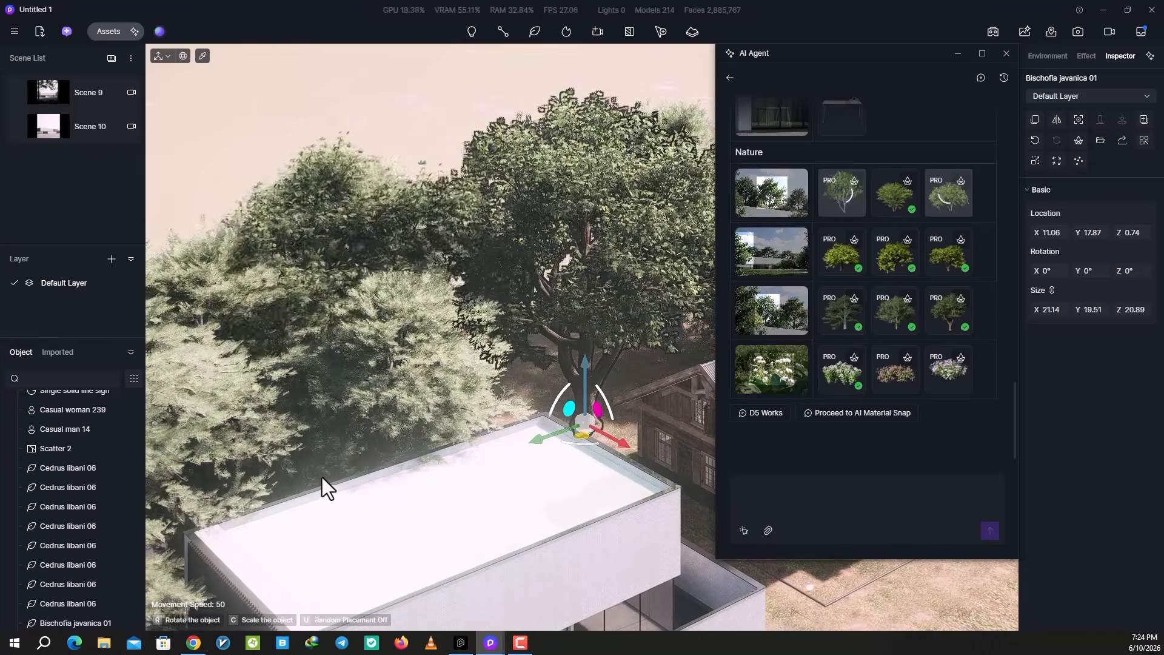
pyautogui.click(319, 480)
pyautogui.press('s')
pyautogui.press('a')
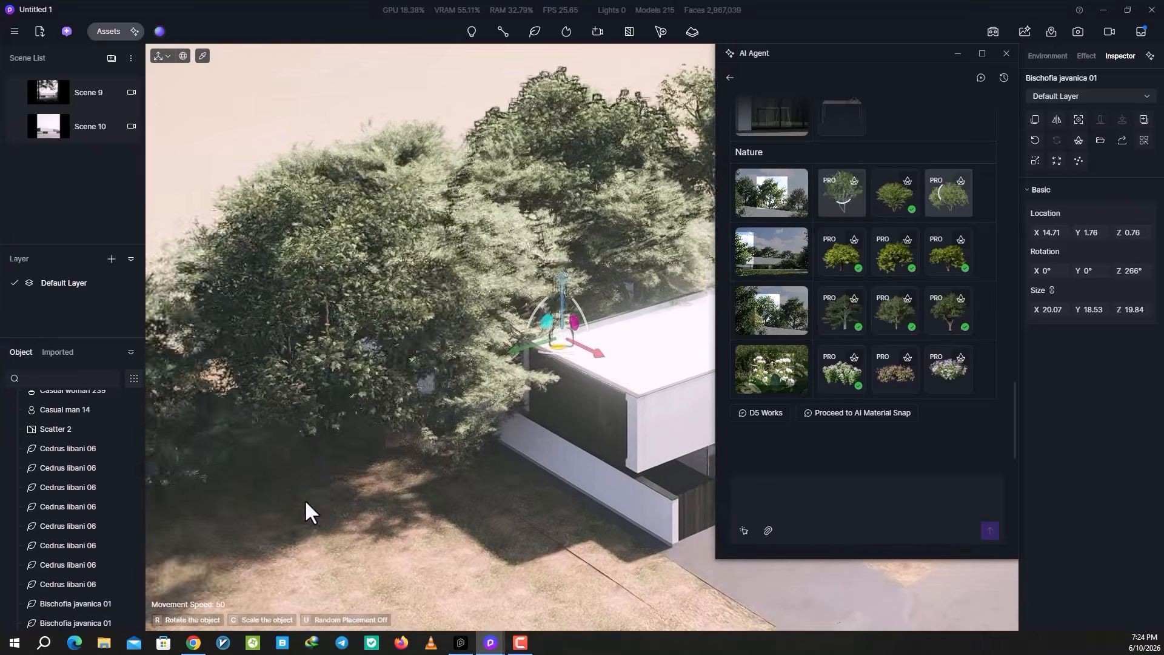
pyautogui.click(372, 510)
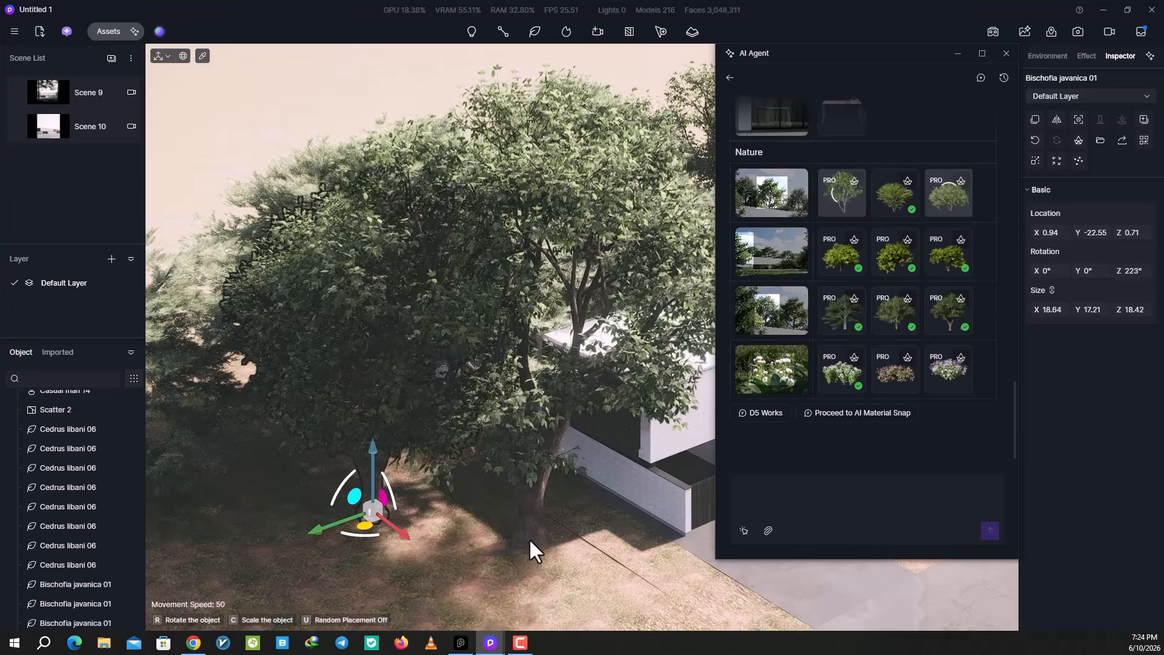
pyautogui.click(529, 539)
pyautogui.press('Escape')
# Return to Scene 10 and delete the Cedrus libani 06 tree rising behind the building's front corner.
pyautogui.click(68, 134)
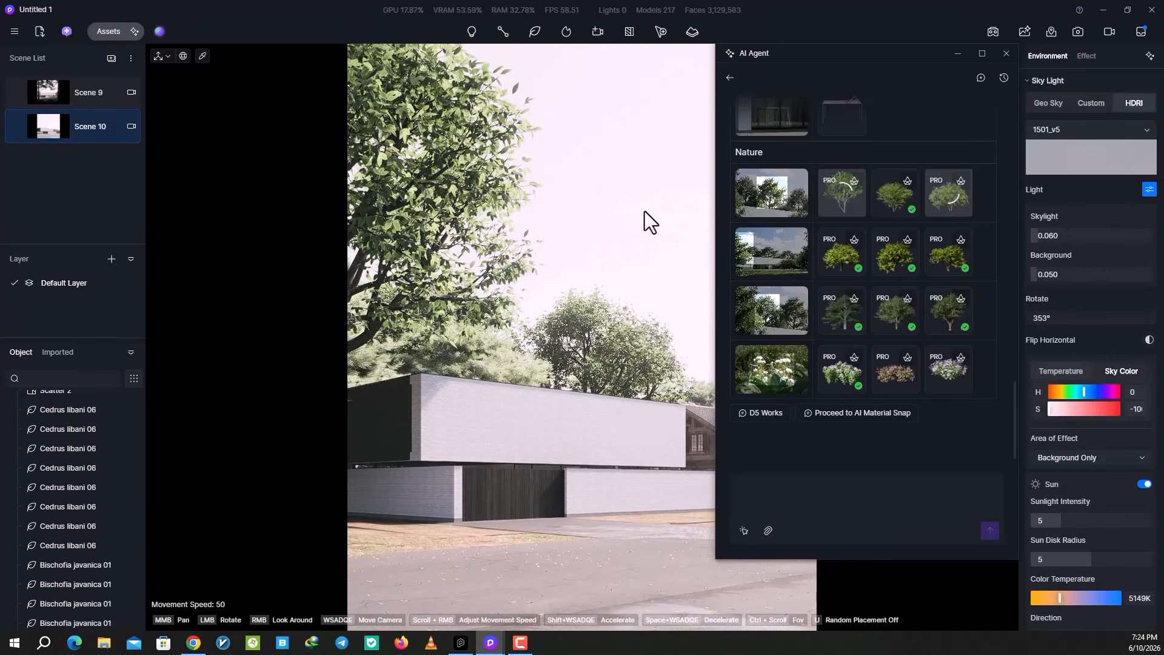
pyautogui.click(486, 369)
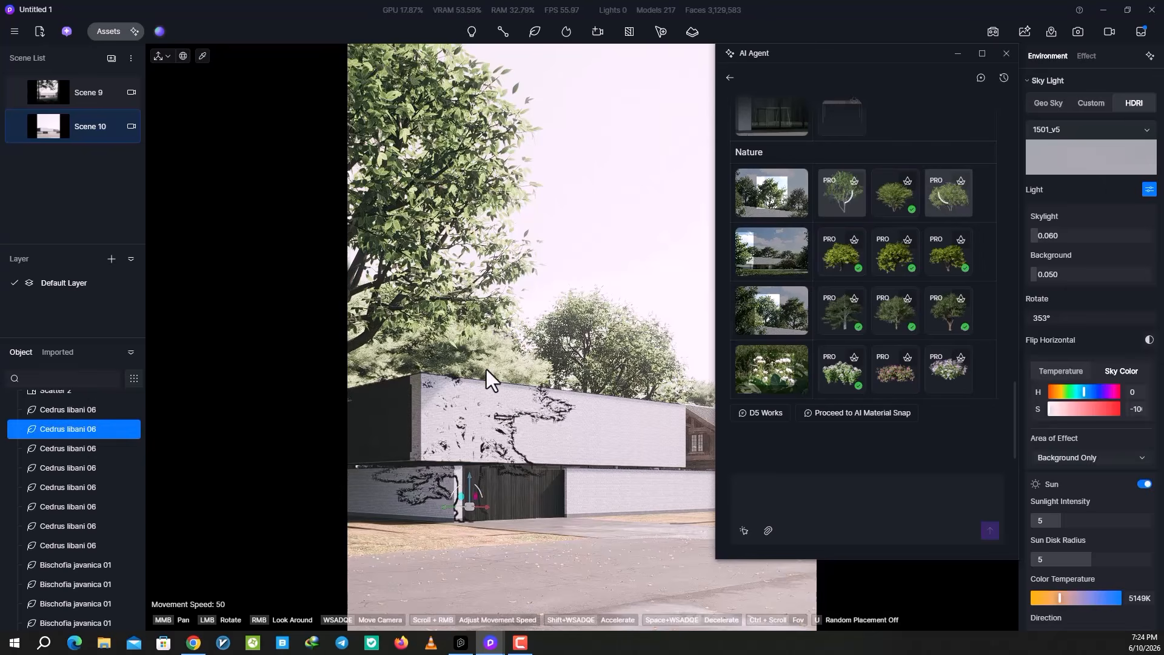
pyautogui.press('Delete')
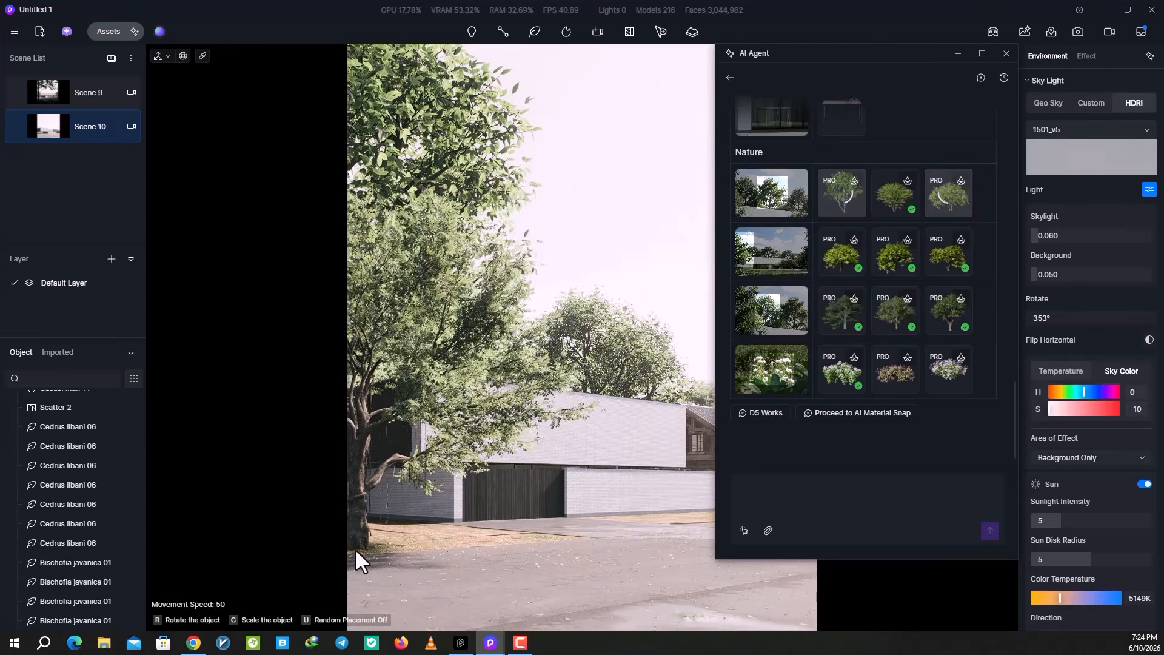
# Place five Ficus microcarpa 02 trees, one in the foreground beside the driveway and four along the roadside past the building.
pyautogui.click(356, 548)
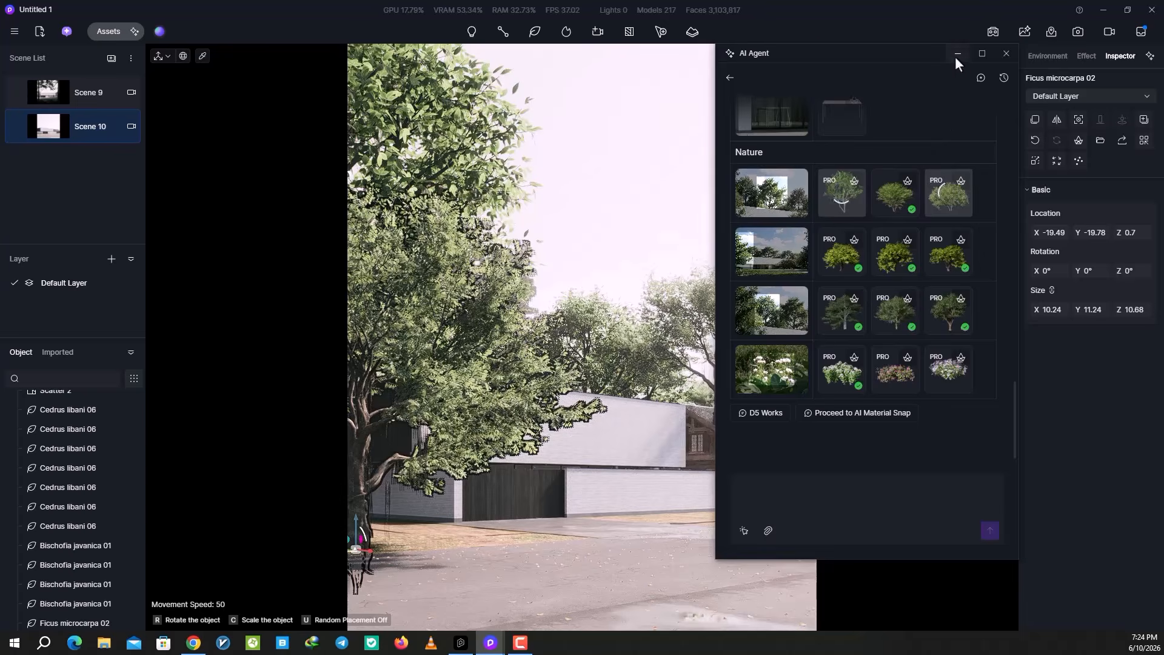
pyautogui.click(957, 55)
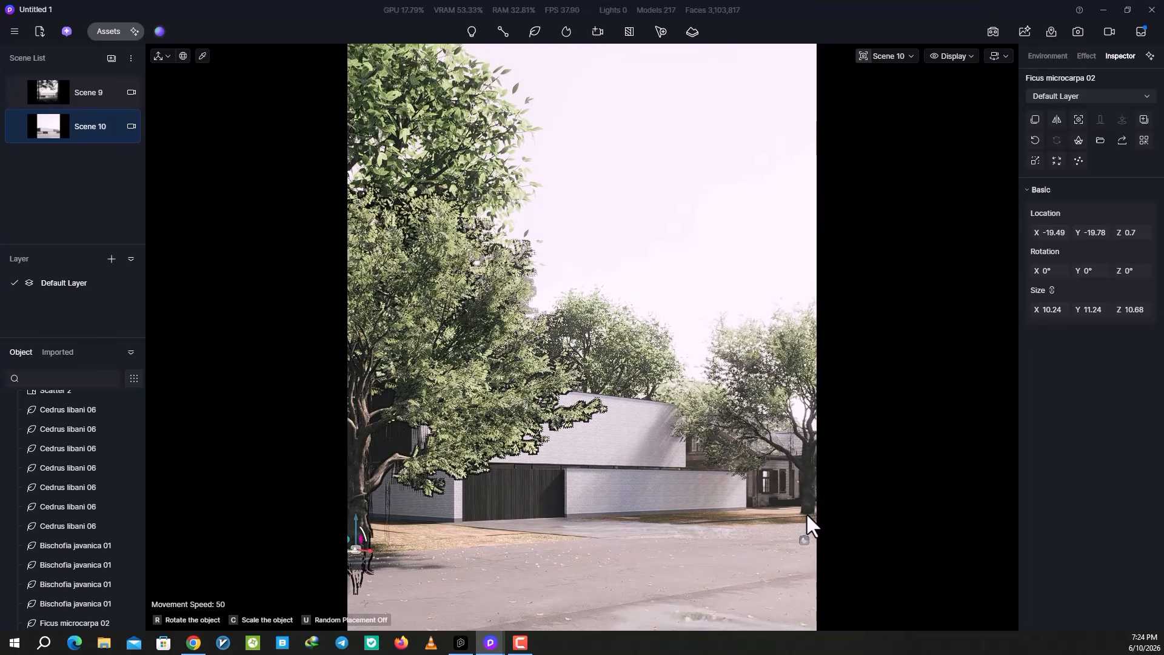
pyautogui.click(810, 512)
pyautogui.moveTo(770, 515); pyautogui.dragTo(820, 496, button='right')
pyautogui.click(820, 496)
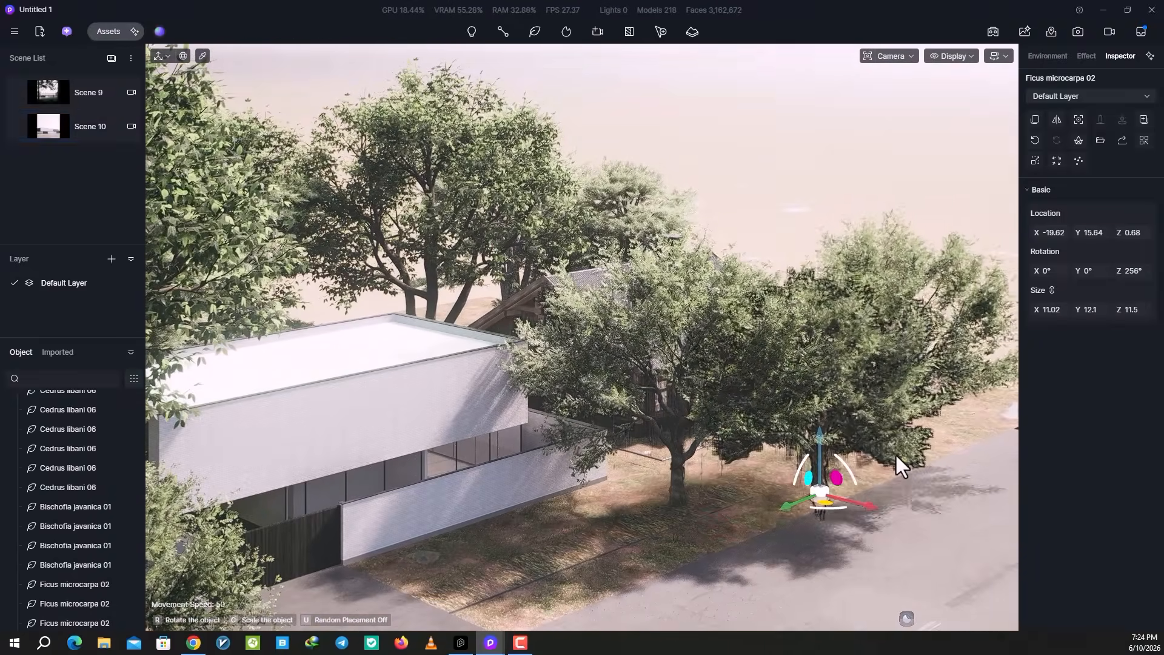
pyautogui.click(919, 450)
pyautogui.click(1002, 412)
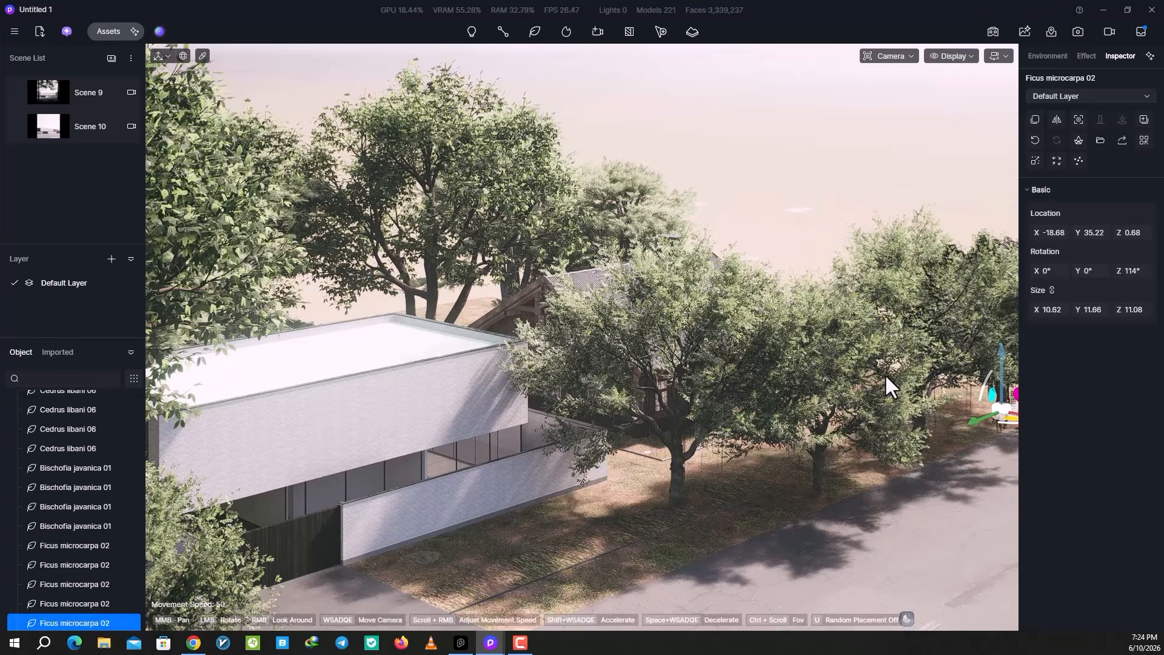
# Move the large Ficus microcarpa 02 beside the front wall toward the road, to about X -18.51, Y 11.83, and return to Scene 10.
pyautogui.click(683, 515)
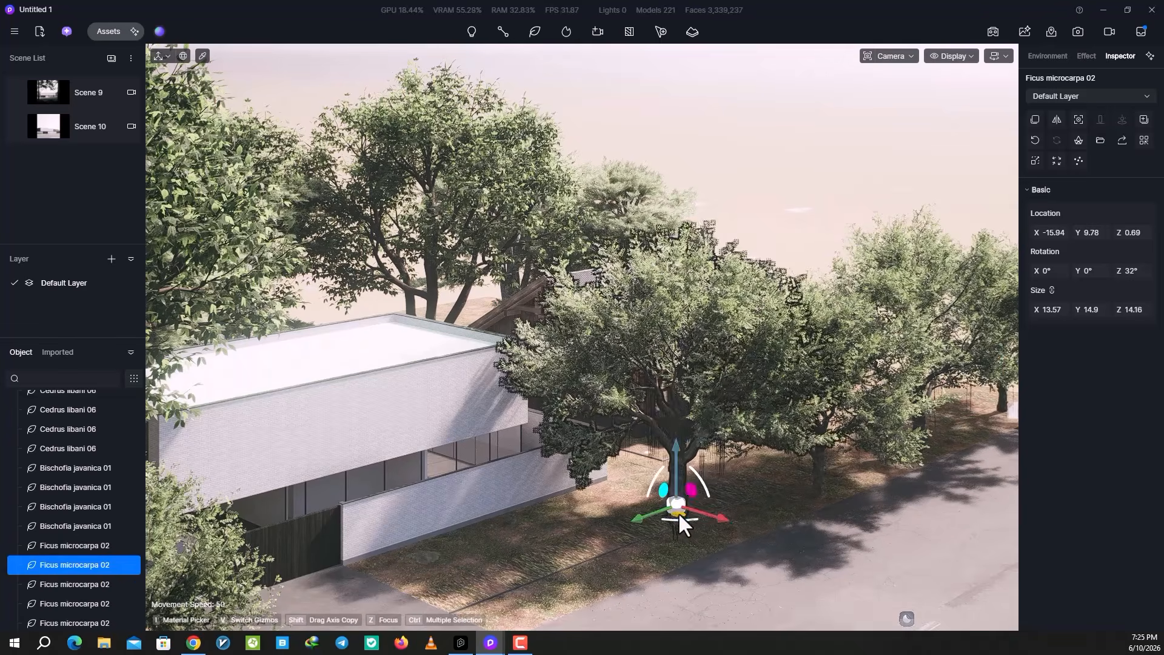
pyautogui.moveTo(679, 512); pyautogui.dragTo(779, 491)
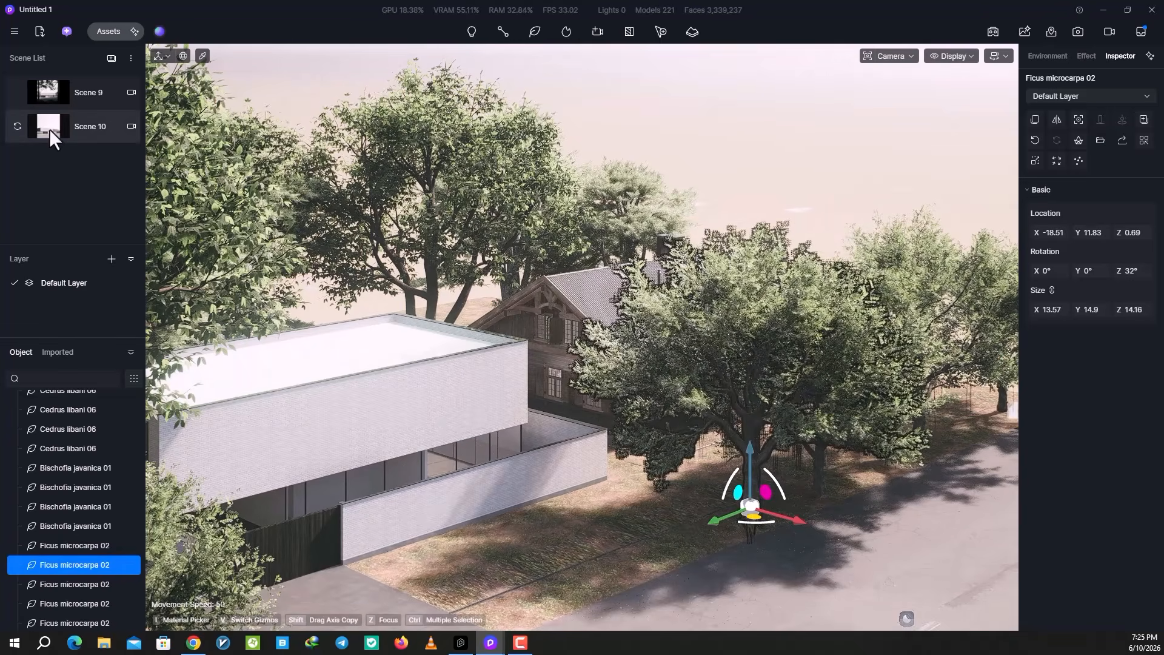
pyautogui.click(49, 128)
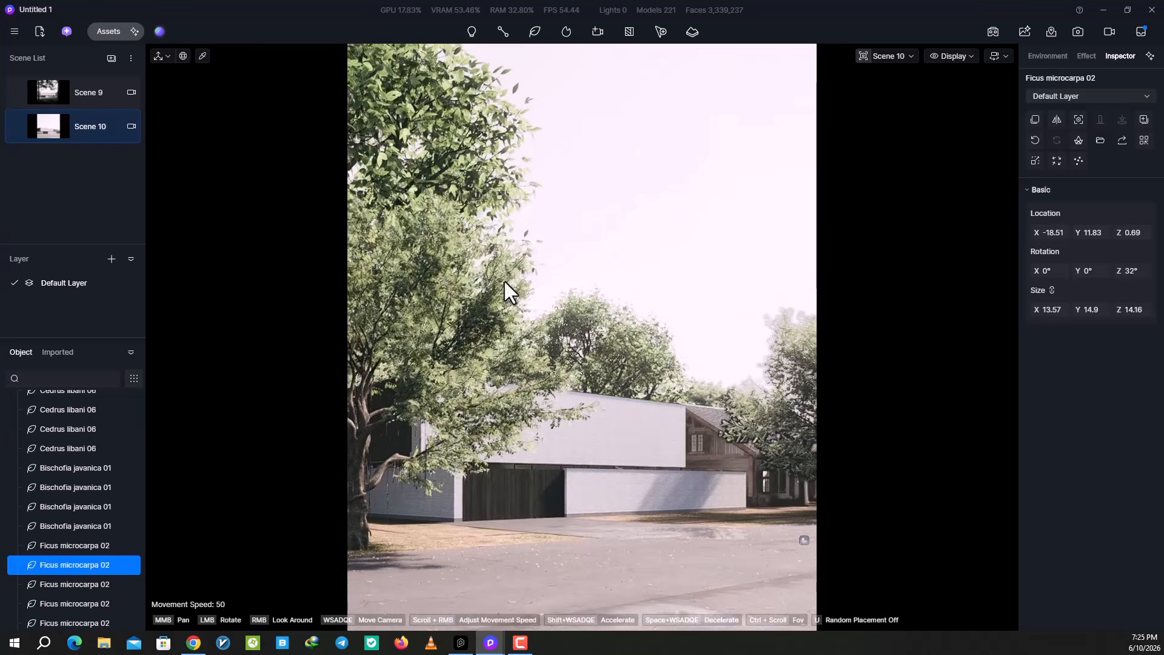
# Set the foreground Ficus microcarpa 02's location to X -17.49, Y -20.78, and update Scene 10.
pyautogui.click(491, 307)
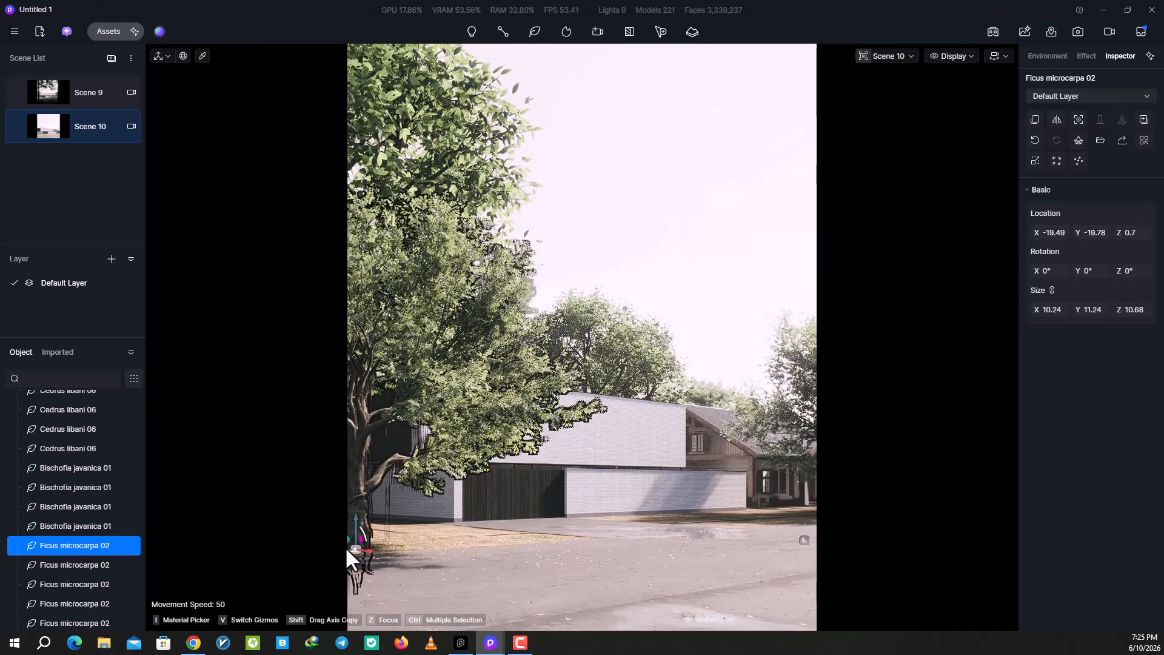
pyautogui.moveTo(1049, 232); pyautogui.dragTo(1077, 233)
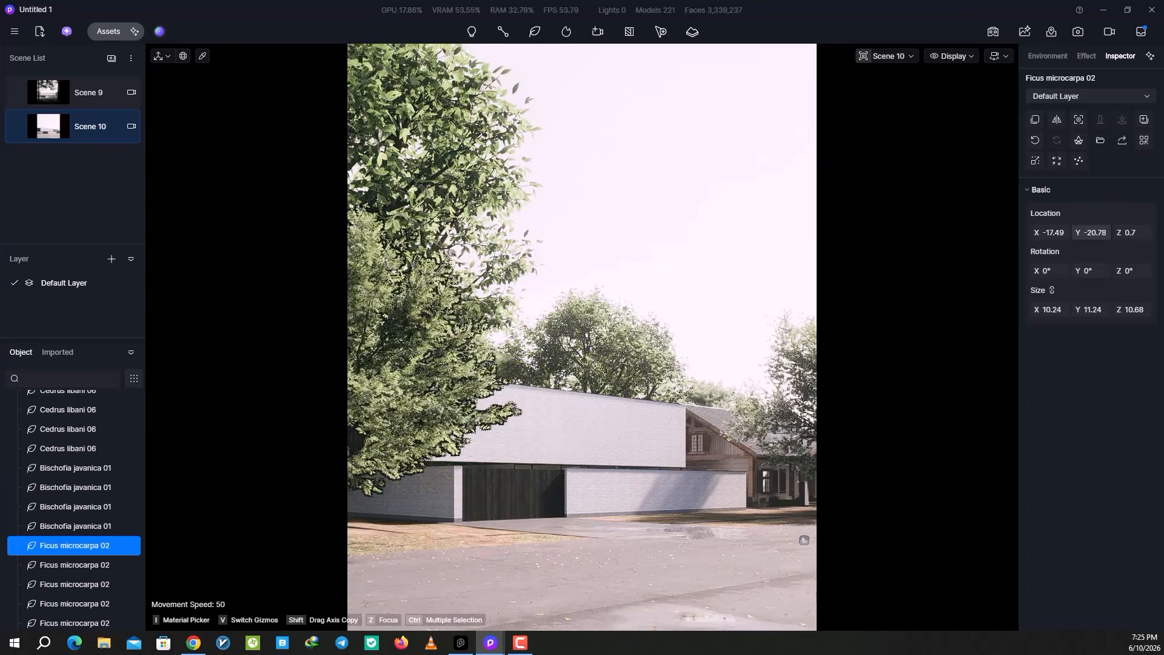
pyautogui.click(615, 209)
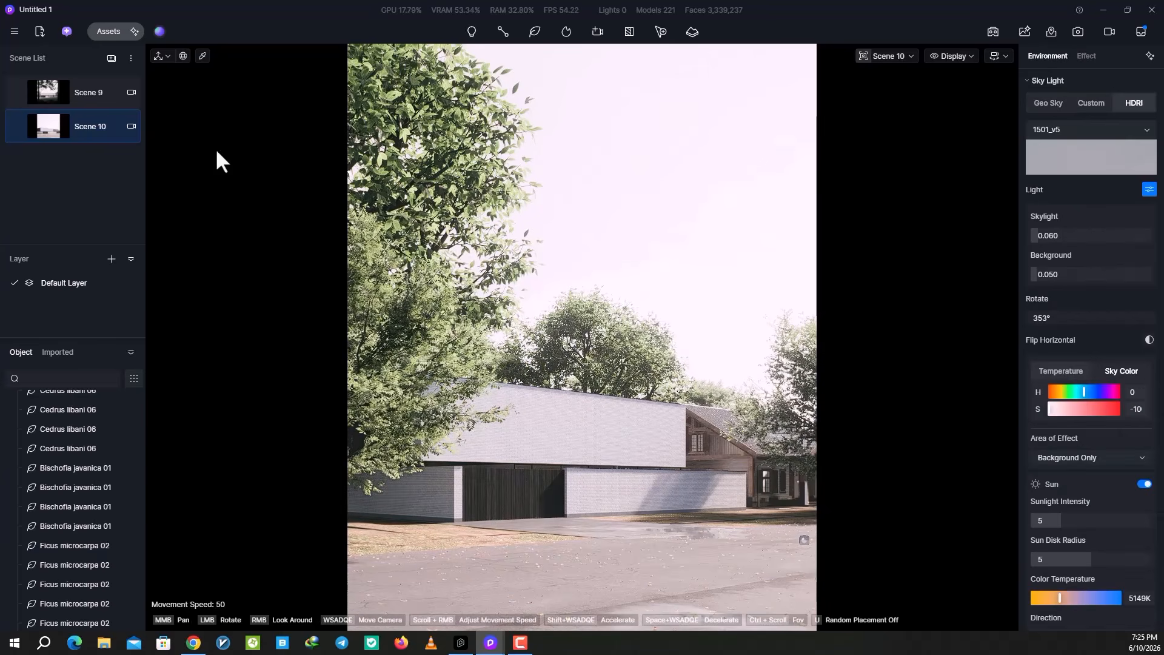
pyautogui.moveTo(14, 129)
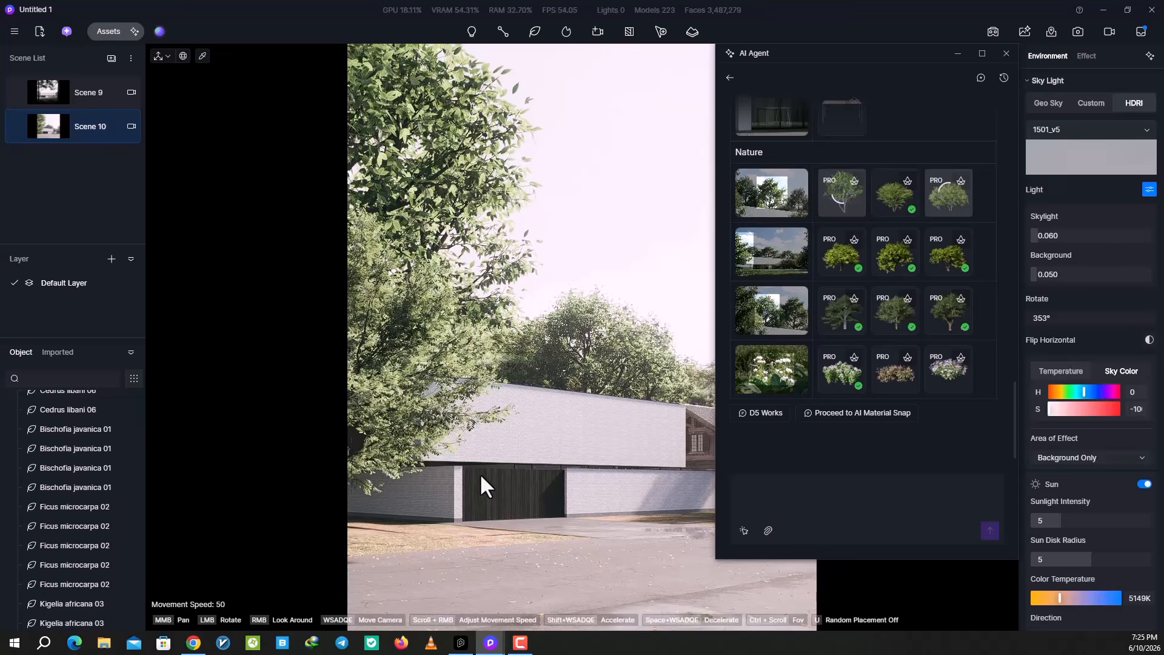
# Place five Lonicera maacki 04 shrubs from the AI Agent's Nature recommendations in a row along the low brick front wall.
pyautogui.press('w')
pyautogui.moveTo(480, 475); pyautogui.dragTo(508, 454, button='right')
pyautogui.scroll(-3, 508, 454)
pyautogui.moveTo(556, 419); pyautogui.dragTo(869, 205)
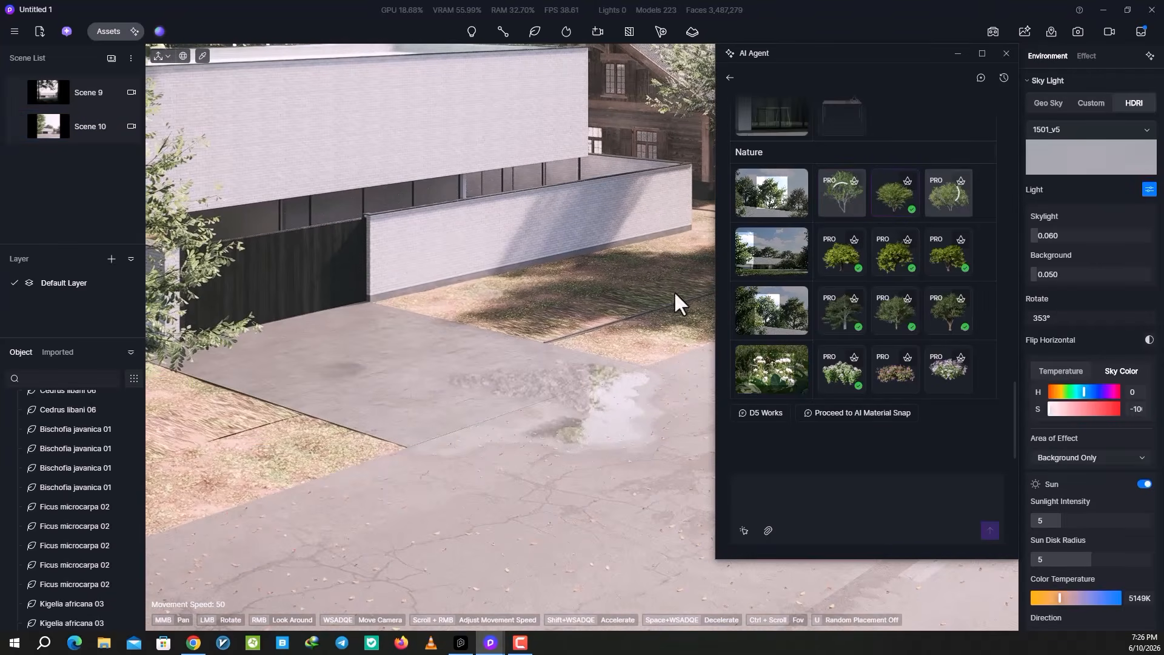
pyautogui.click(434, 307)
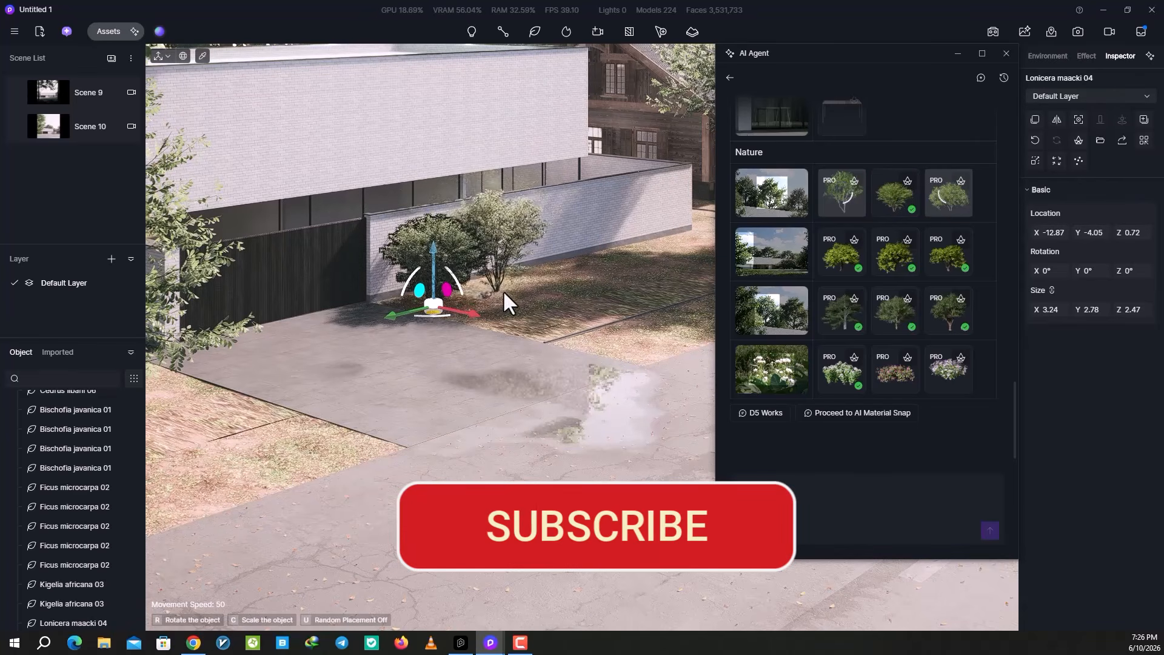
pyautogui.click(504, 286)
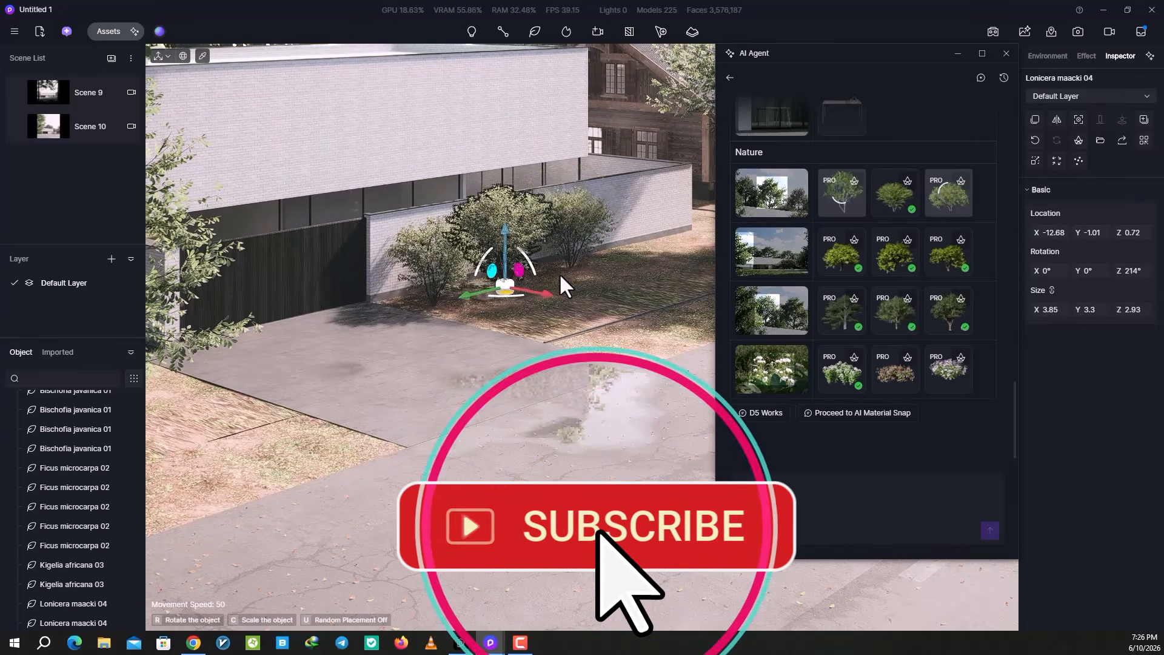
pyautogui.click(570, 258)
pyautogui.click(623, 255)
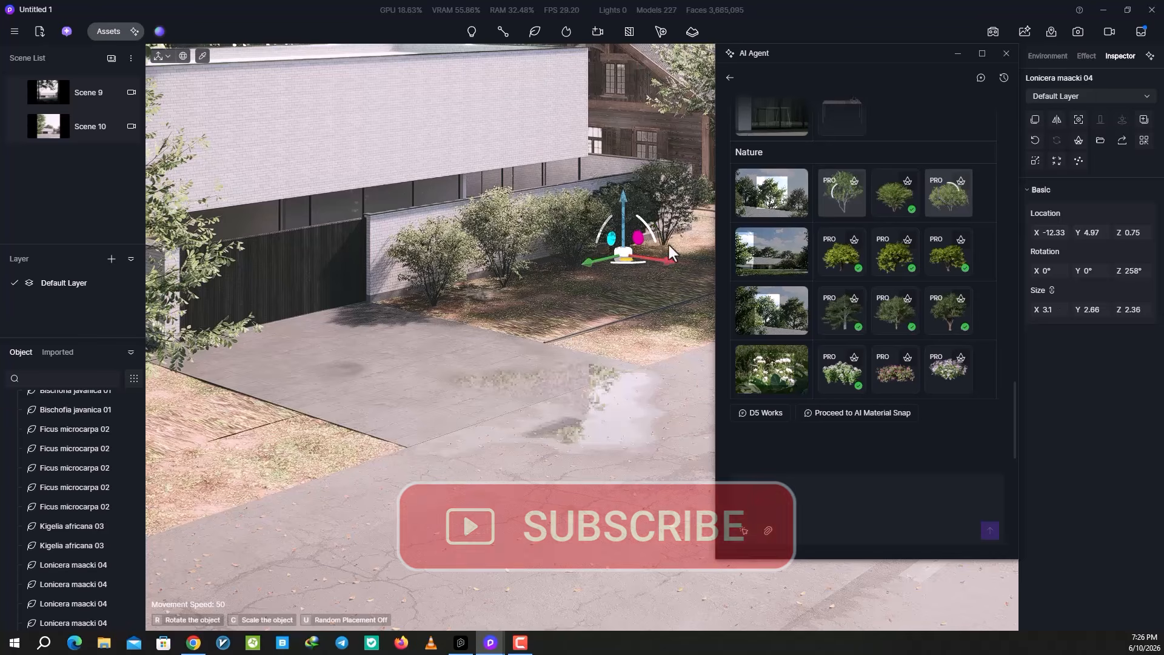
pyautogui.click(668, 242)
# Place four more Lonicera maacki 04 shrubs along the side wall on the other side of the gate, and return to Scene 10.
pyautogui.moveTo(563, 282); pyautogui.dragTo(538, 289, button='right')
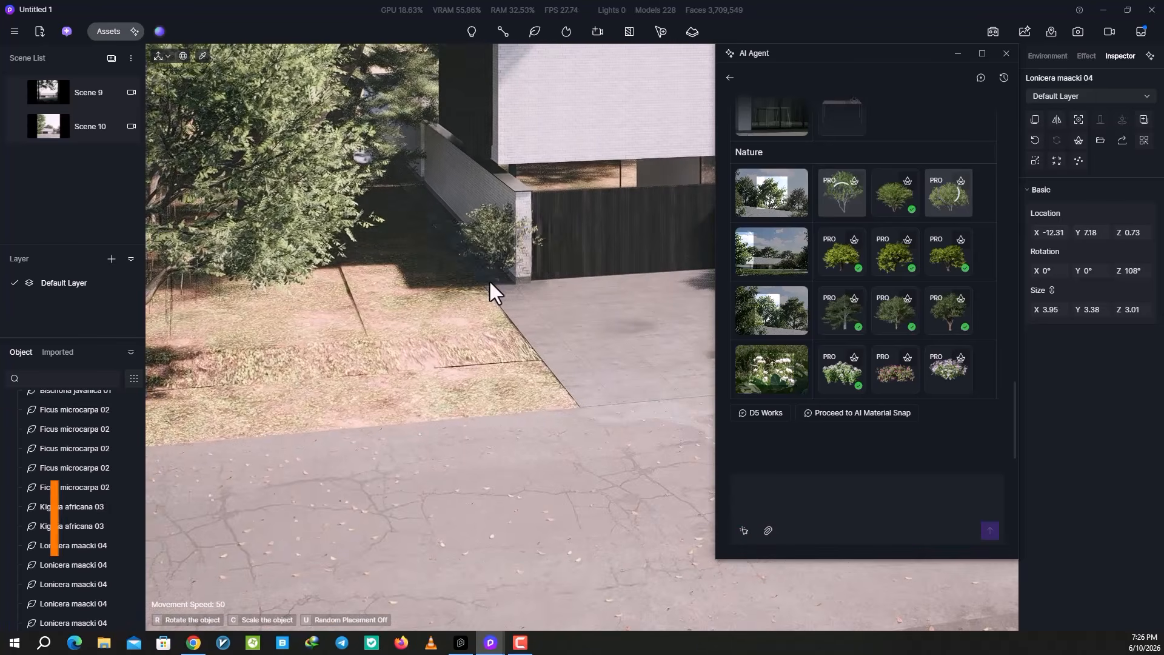
pyautogui.click(460, 293)
pyautogui.click(438, 265)
pyautogui.click(414, 230)
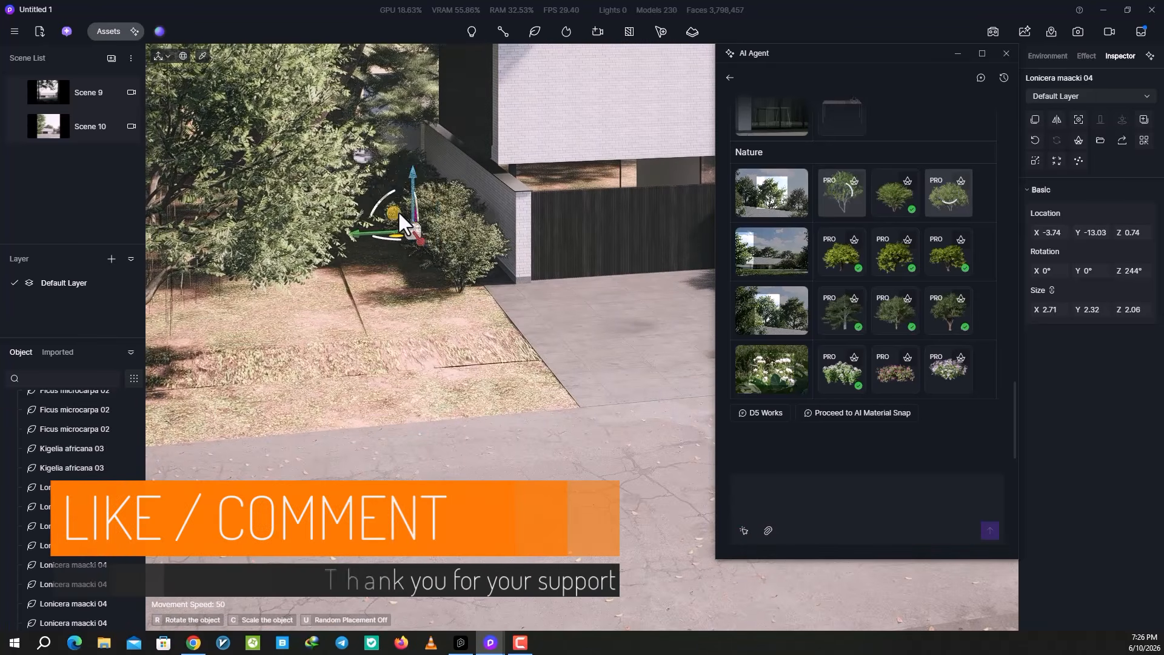
pyautogui.click(398, 211)
pyautogui.moveTo(379, 292); pyautogui.dragTo(380, 321, button='middle')
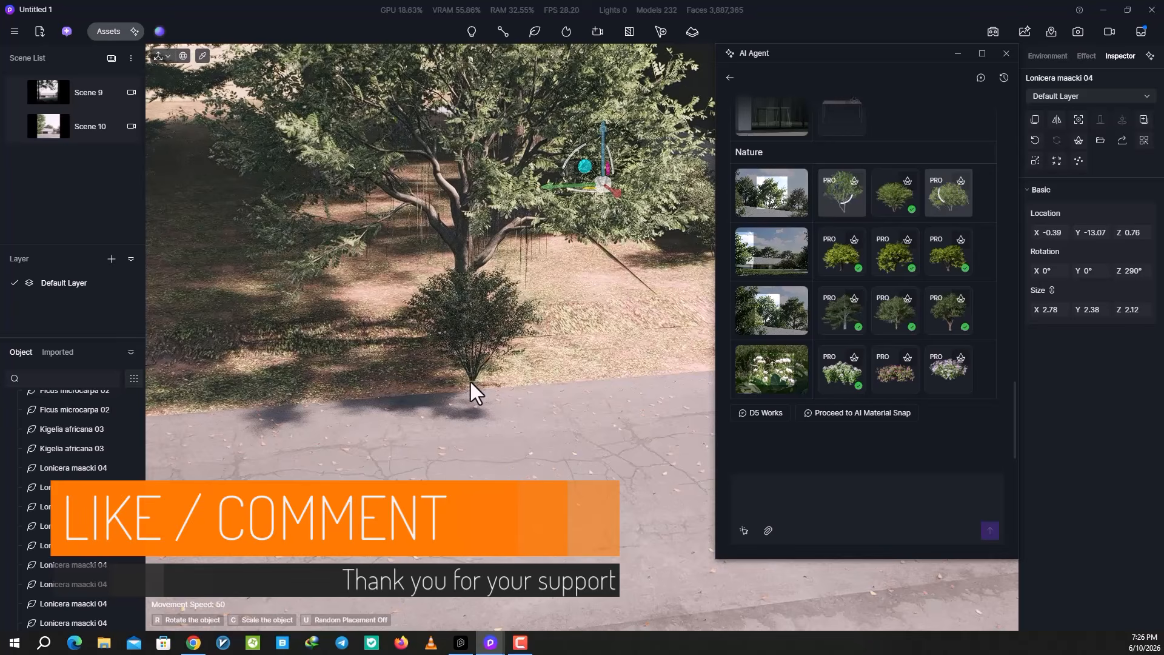
pyautogui.click(60, 131)
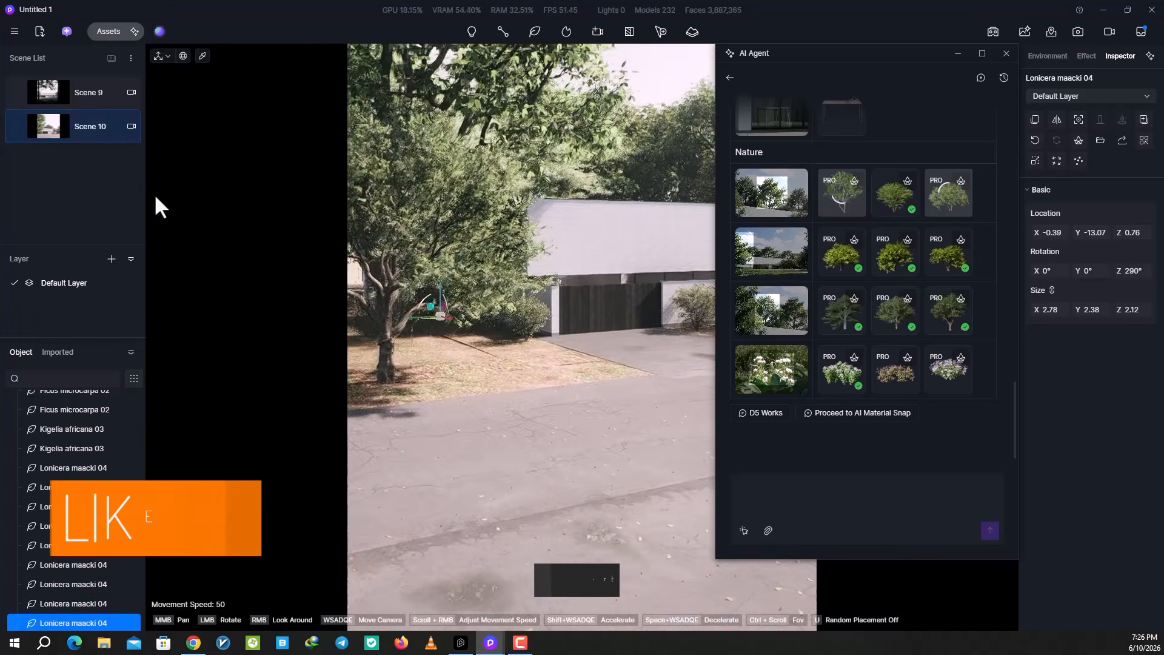
# Create a Natural Meadow09 scatter over the ground areas on both sides of the driveway, and return to Scene 10 with nothing selected.
pyautogui.click(661, 32)
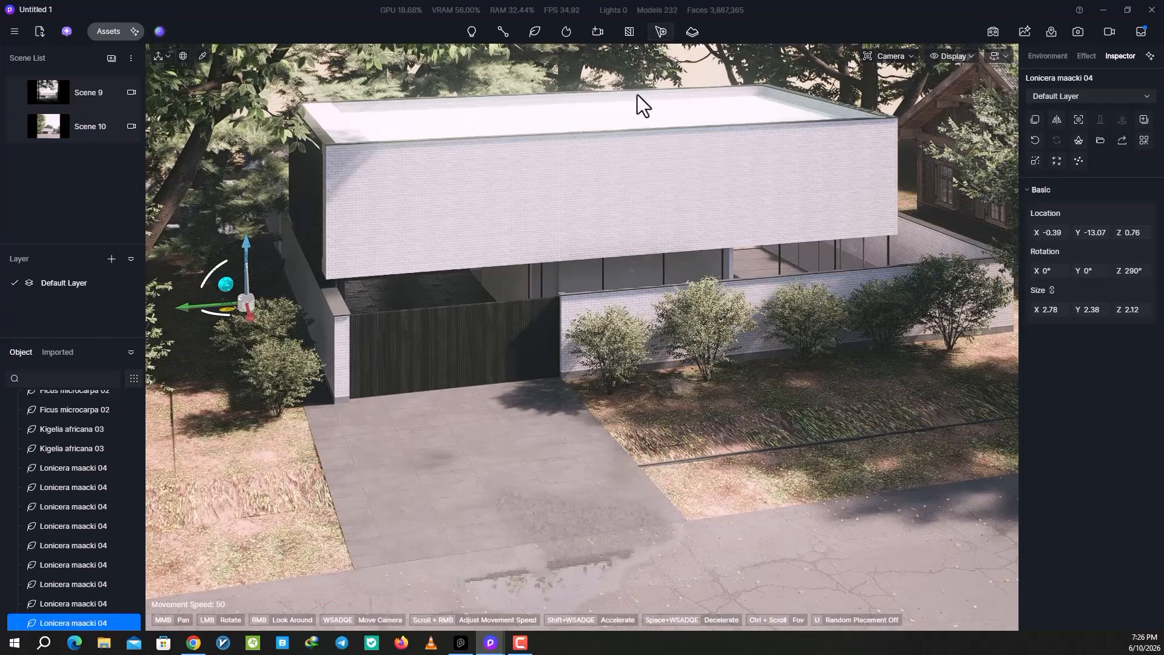
pyautogui.click(544, 100)
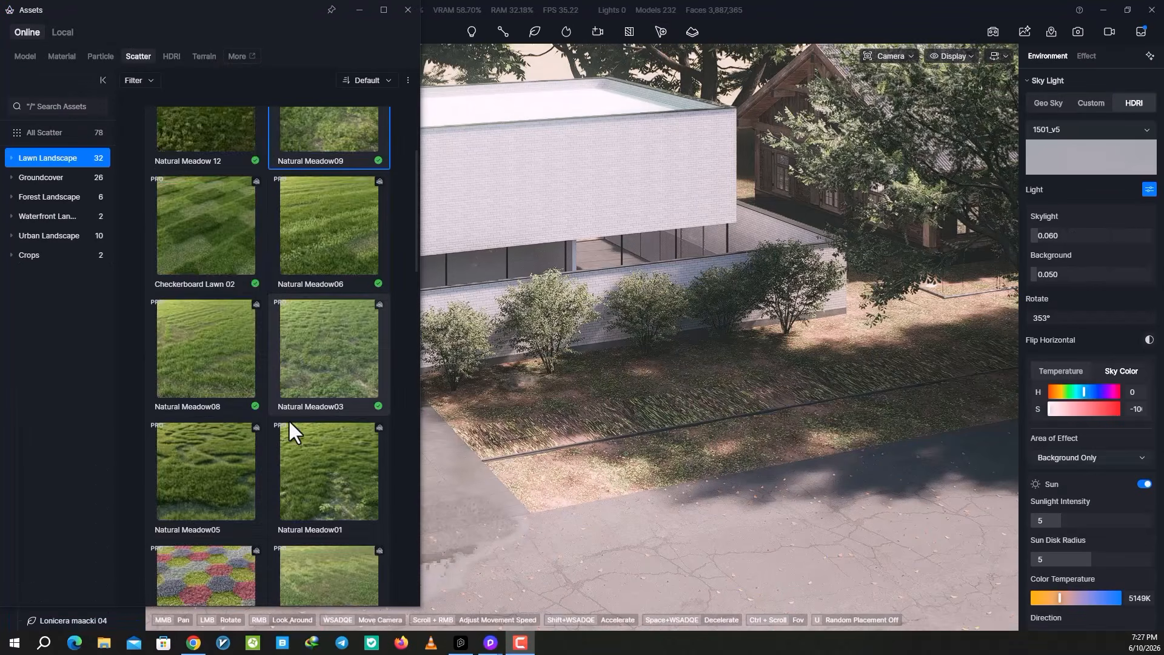
pyautogui.scroll(-6, 289, 419)
pyautogui.scroll(10, 289, 420)
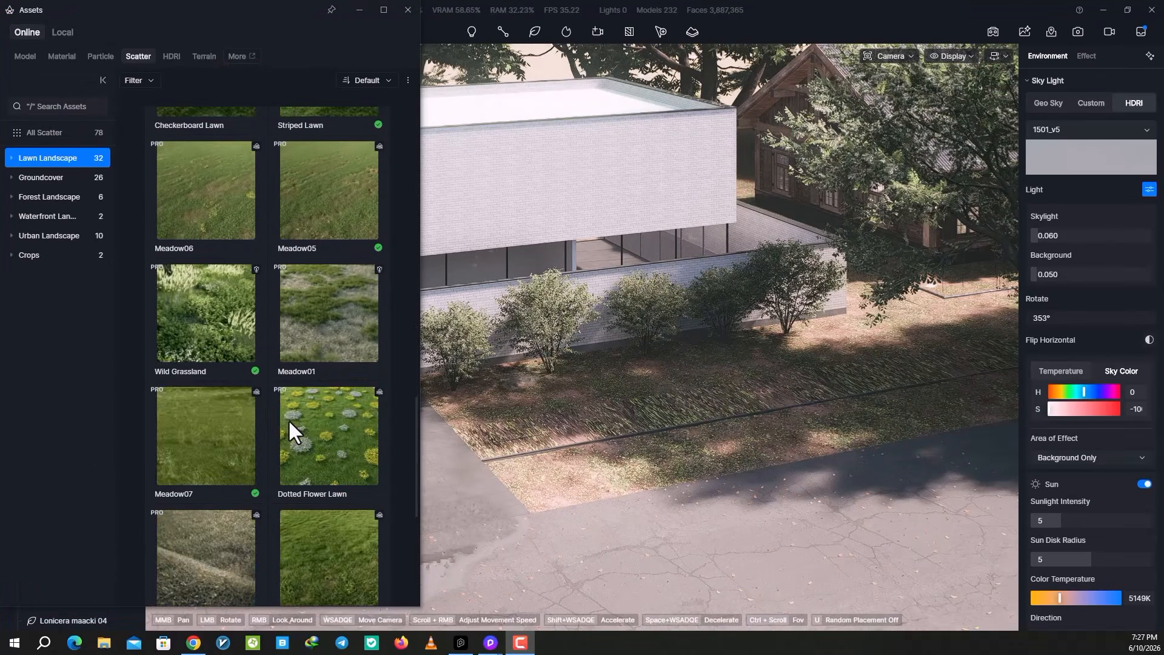
pyautogui.scroll(4, 293, 410)
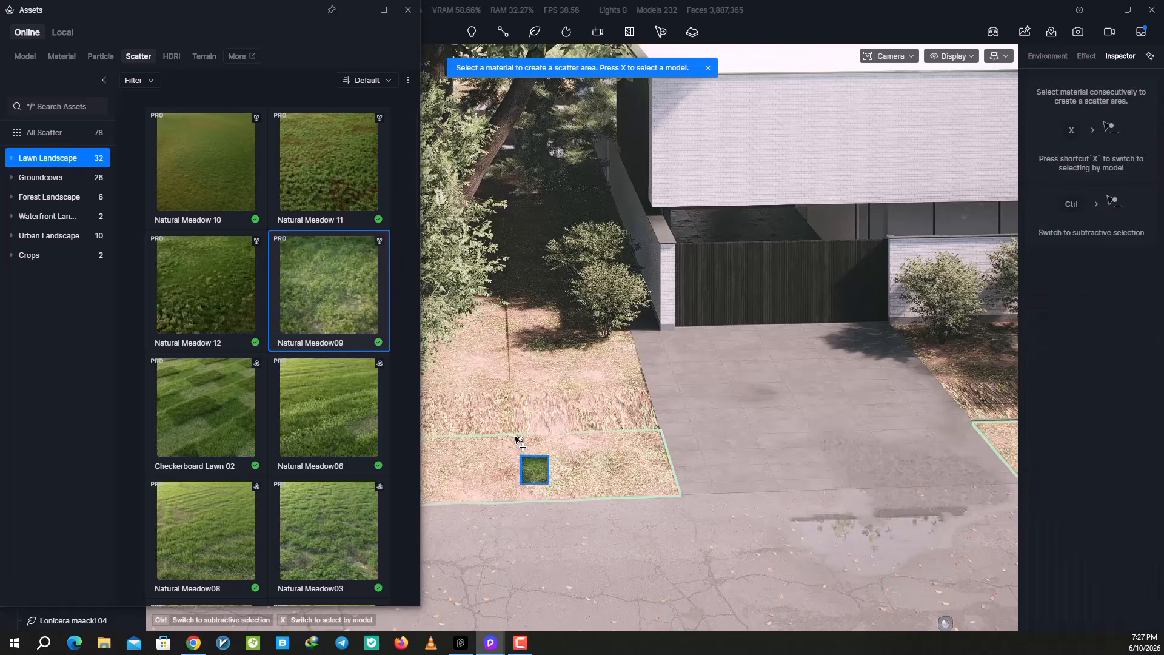
pyautogui.click(520, 445)
pyautogui.click(534, 407)
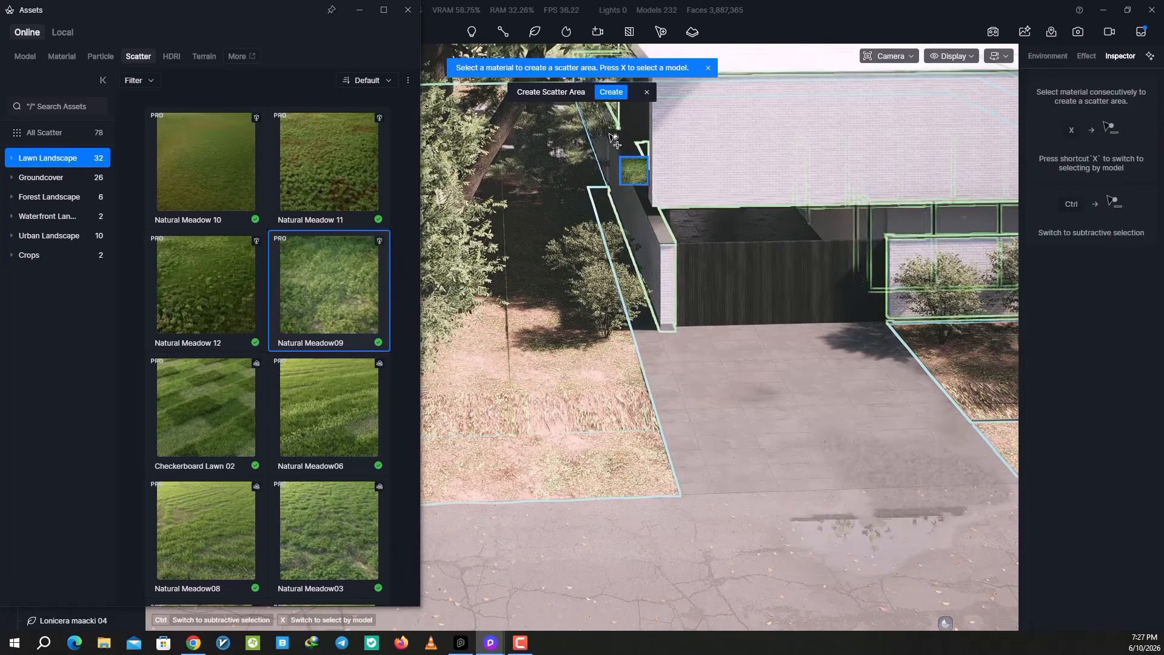
pyautogui.click(610, 92)
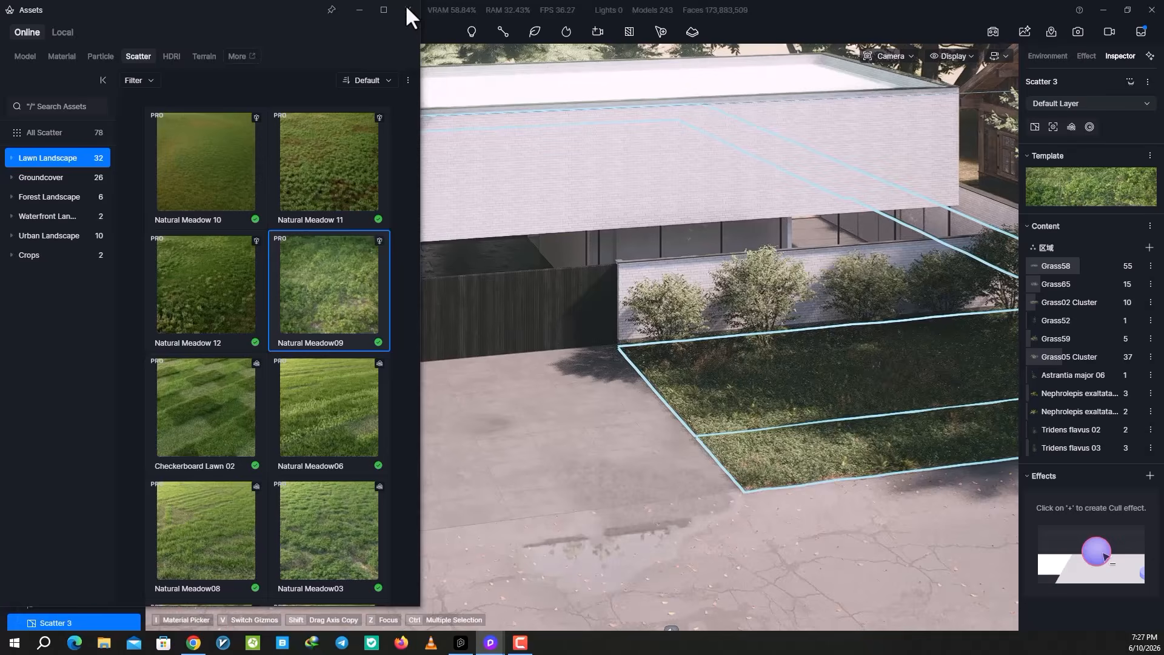
pyautogui.click(407, 9)
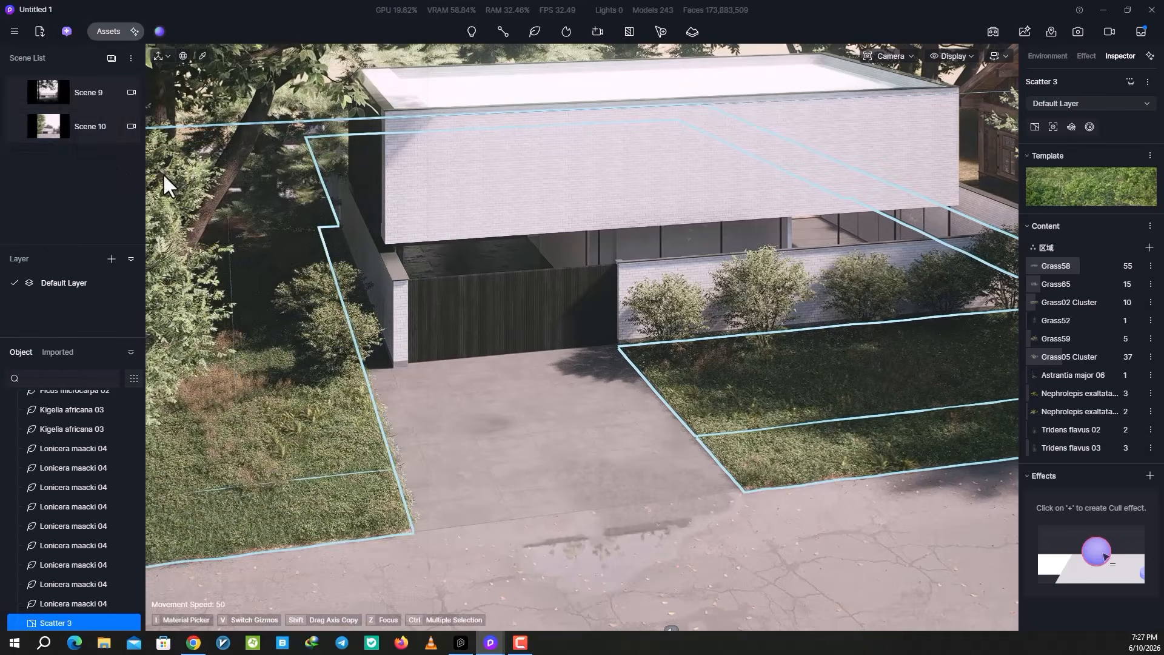
pyautogui.click(52, 125)
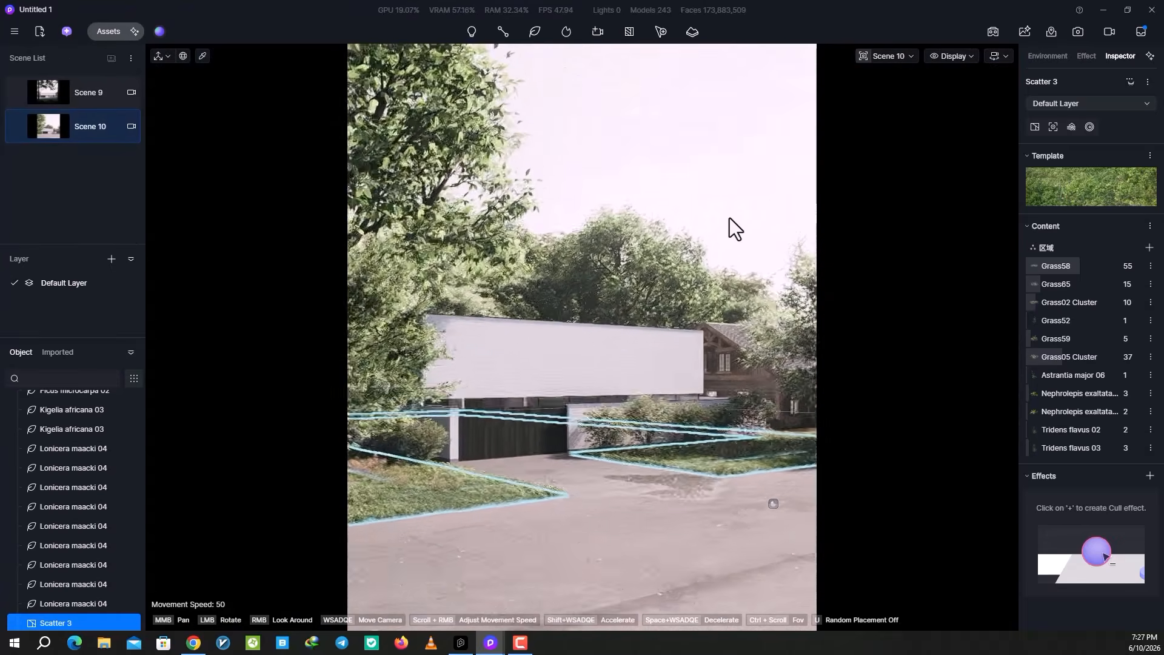
pyautogui.click(670, 264)
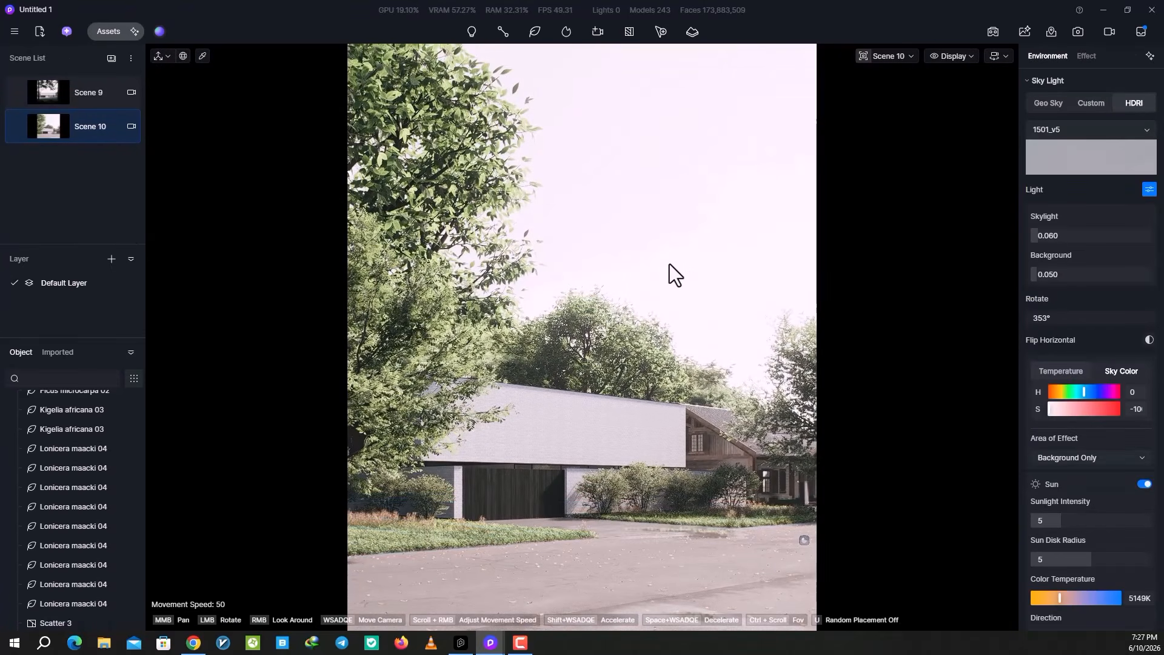
# Place a Lonicera maacki 04 from the AI Agent's recommendations at the foreground lawn edge, at about X -19.32, Y -19.75.
pyautogui.click(66, 30)
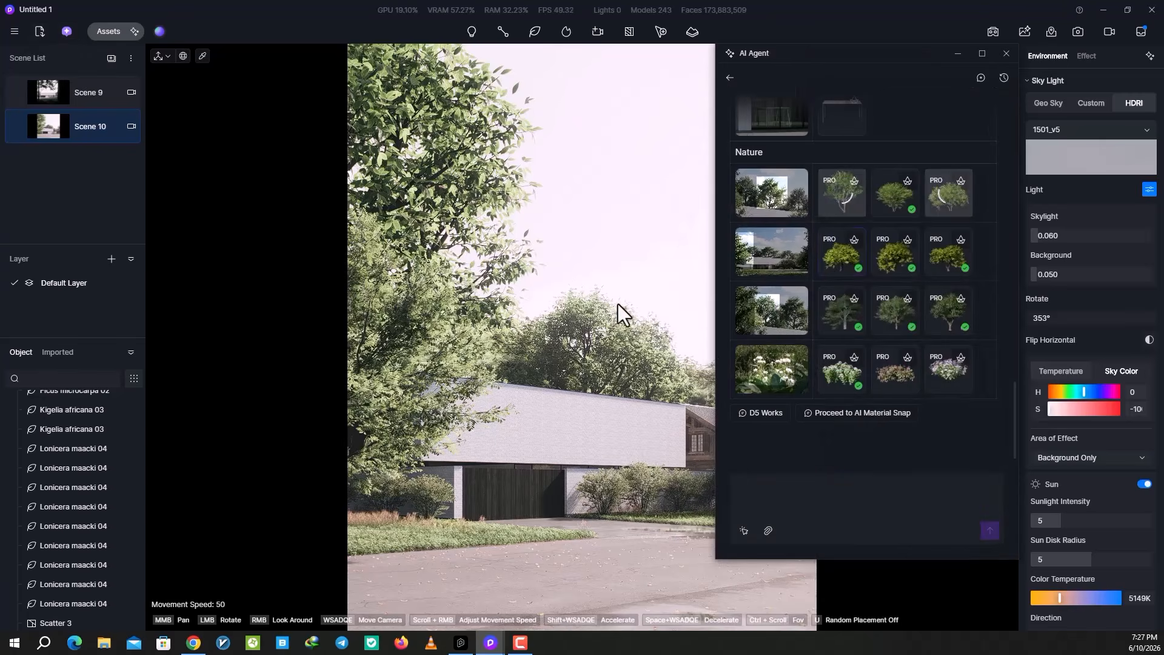
pyautogui.click(892, 205)
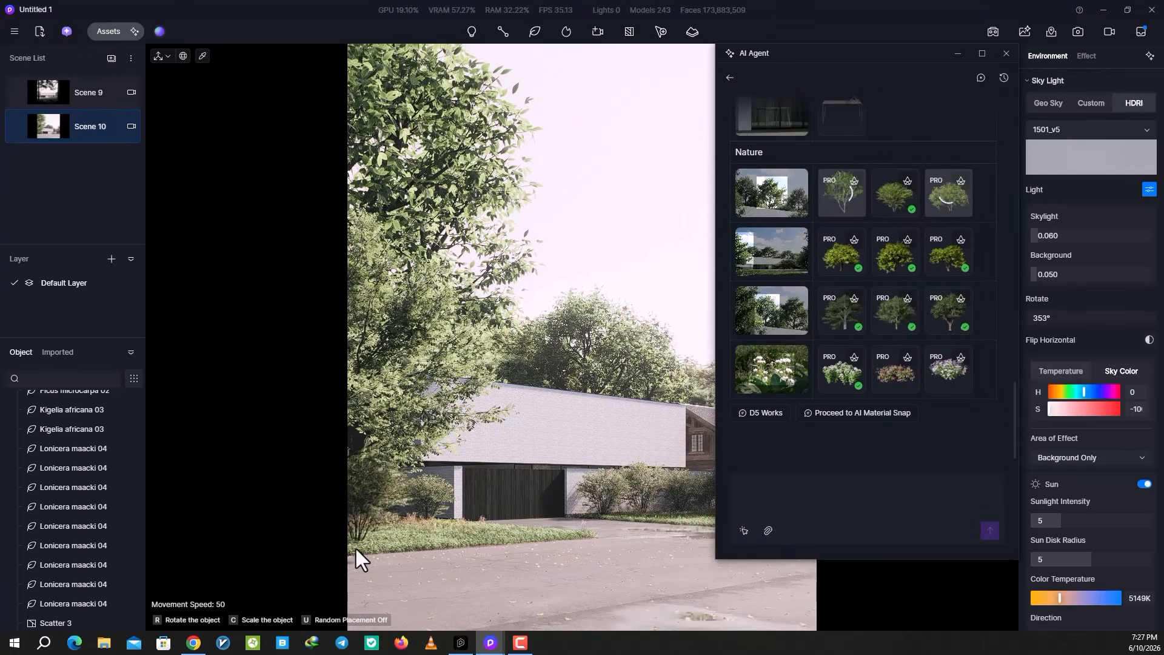
pyautogui.click(355, 550)
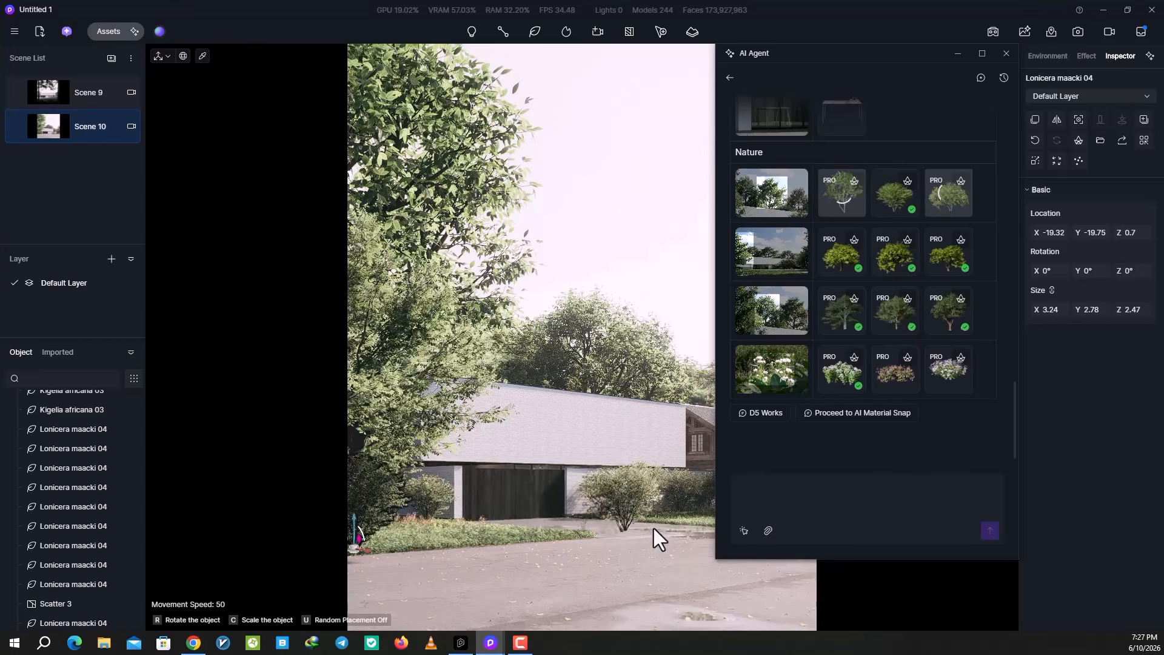
# Place eight more Lonicera maacki 04 shrubs across the lawn between the front wall and the road, return to Scene 10 and close the AI Agent.
pyautogui.moveTo(654, 529); pyautogui.dragTo(668, 101, button='right')
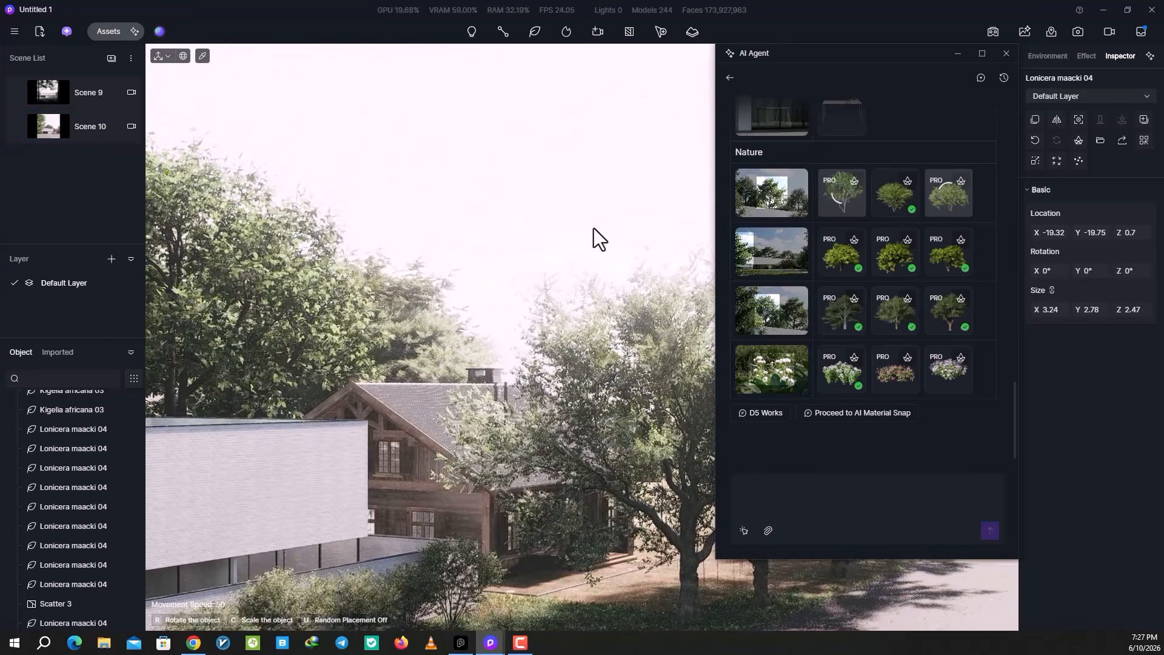
pyautogui.moveTo(600, 240); pyautogui.dragTo(565, 296, button='right')
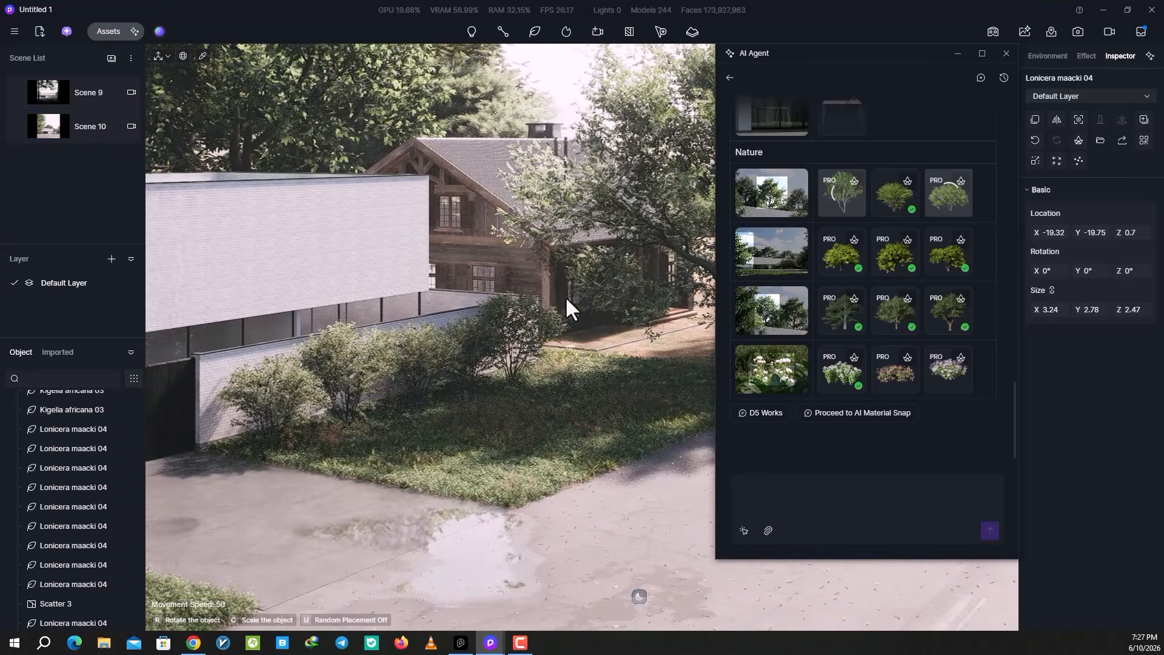
pyautogui.click(572, 377)
pyautogui.click(707, 403)
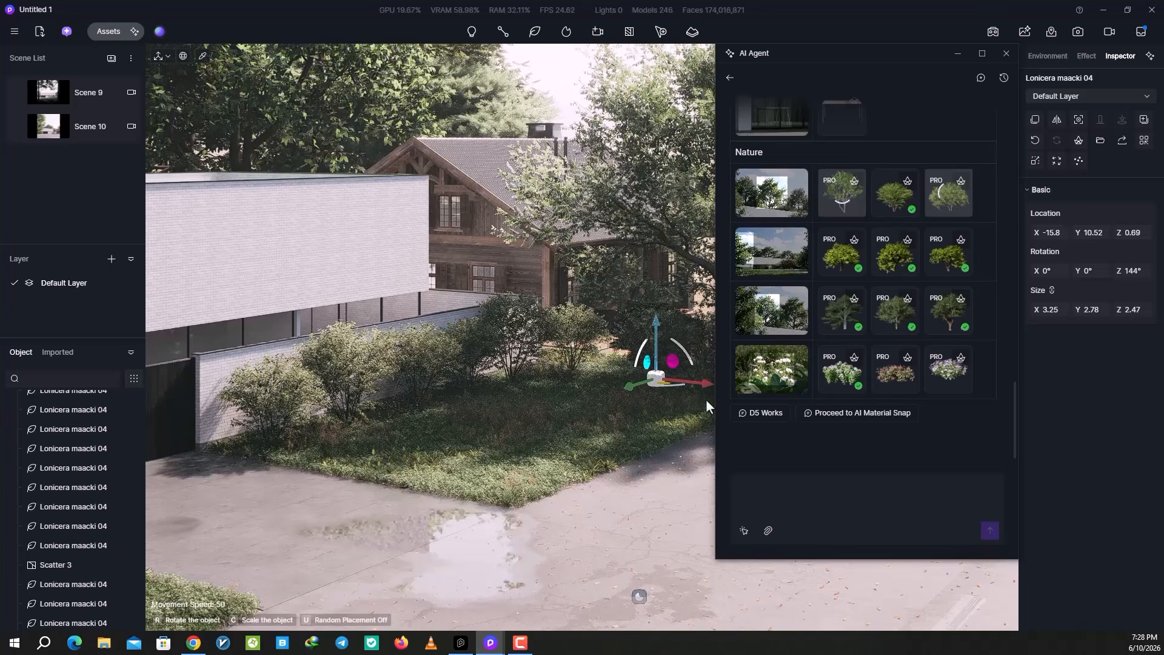
pyautogui.click(572, 419)
pyautogui.click(498, 435)
pyautogui.click(641, 432)
pyautogui.click(523, 478)
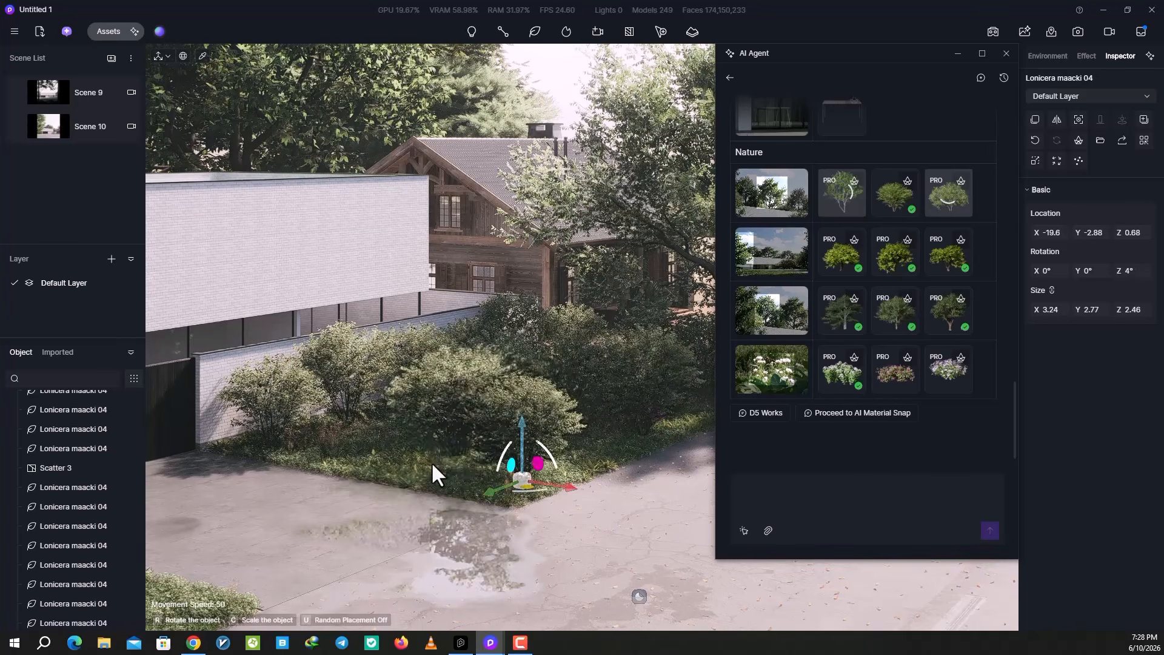
pyautogui.click(409, 466)
pyautogui.click(54, 126)
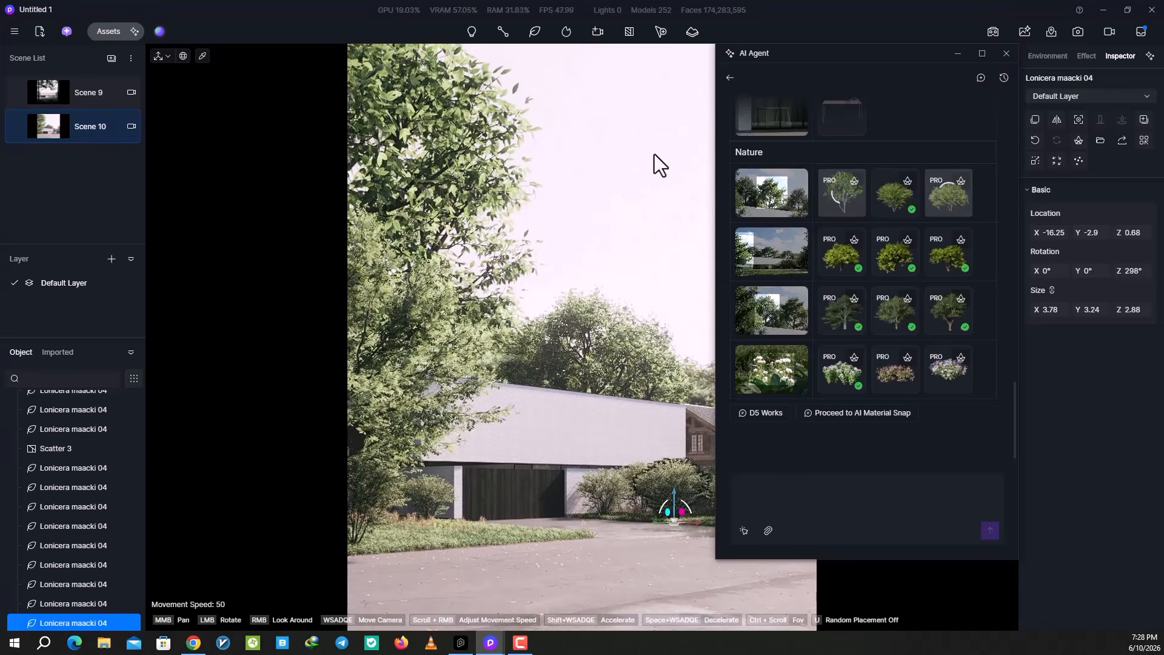
pyautogui.click(1006, 53)
pyautogui.click(611, 250)
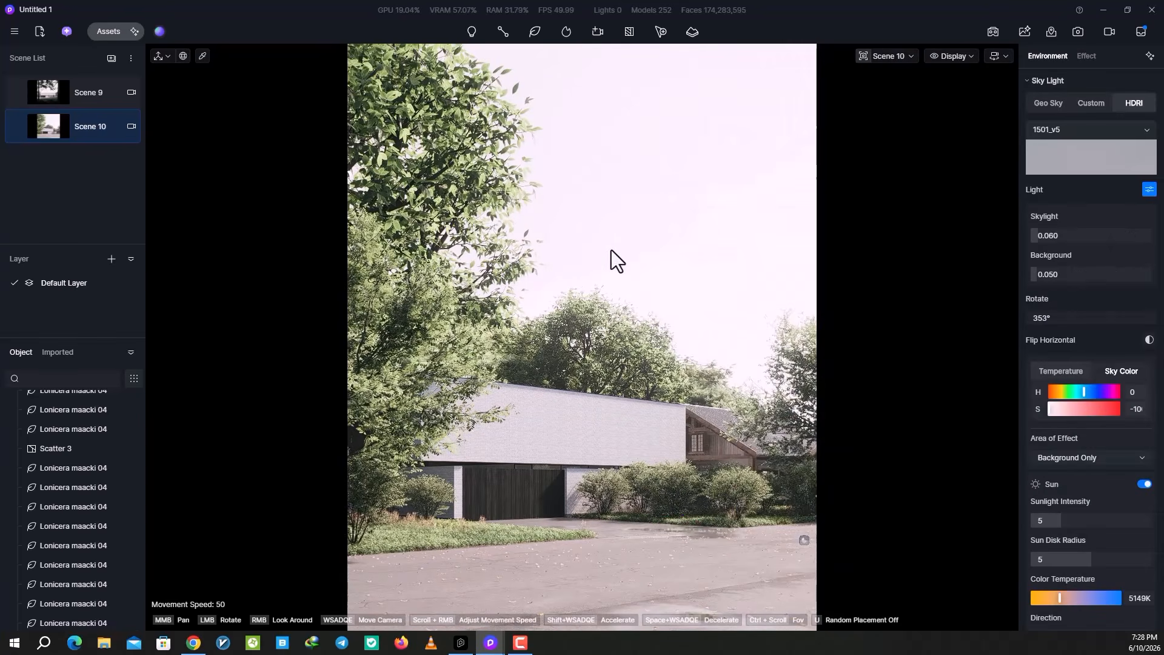
# Try removing the foreground Ficus microcarpa 02 that covers the building's front corner in Scene 10.
pyautogui.click(474, 363)
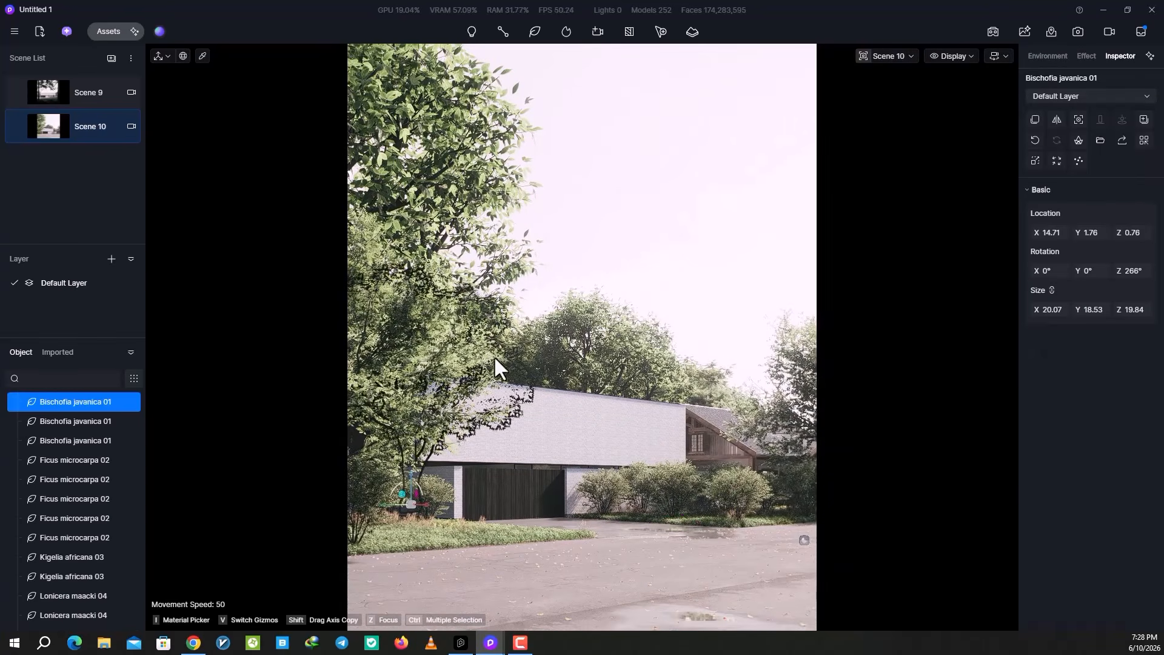
pyautogui.click(376, 409)
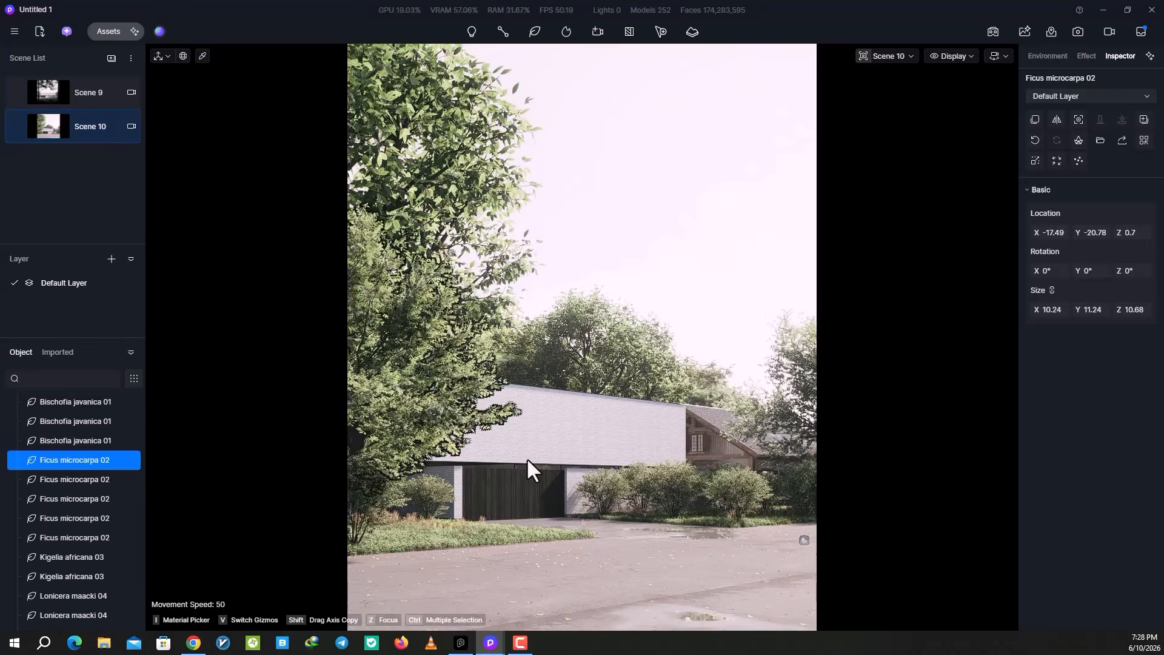
pyautogui.press('Delete')
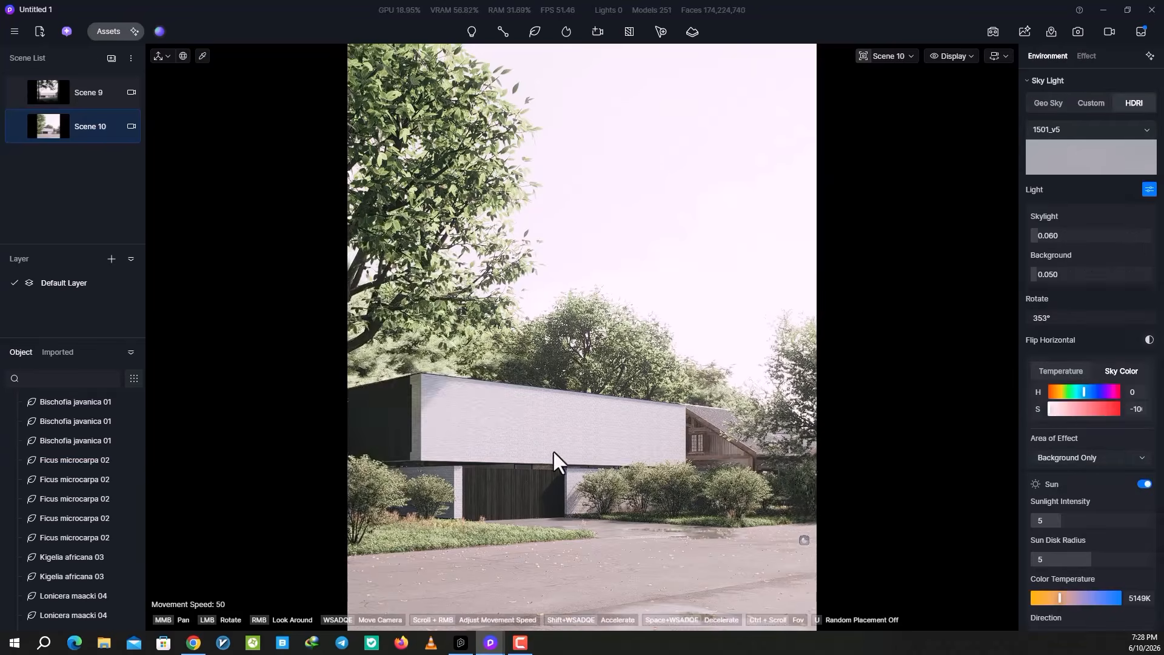
# Move the foreground Ficus microcarpa 02 away from the building to about X -17.49, Y -23.1, and return to Scene 10 with nothing selected.
pyautogui.press('w')
pyautogui.moveTo(615, 359); pyautogui.dragTo(658, 481, button='right')
pyautogui.click(672, 478)
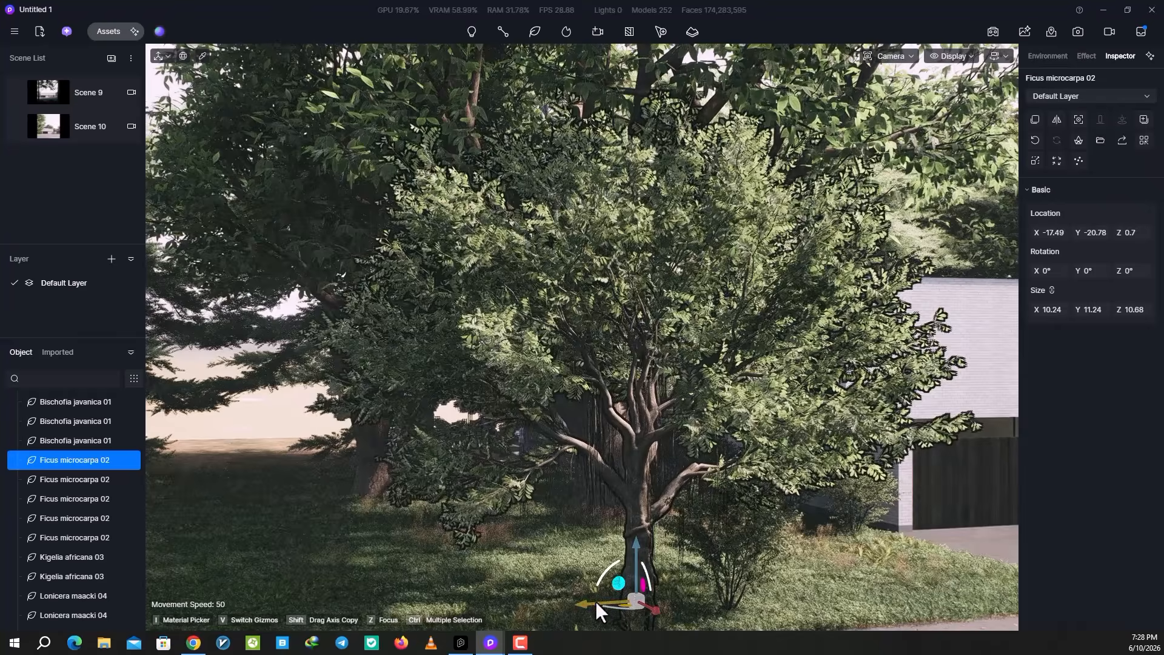
pyautogui.moveTo(596, 602); pyautogui.dragTo(461, 619)
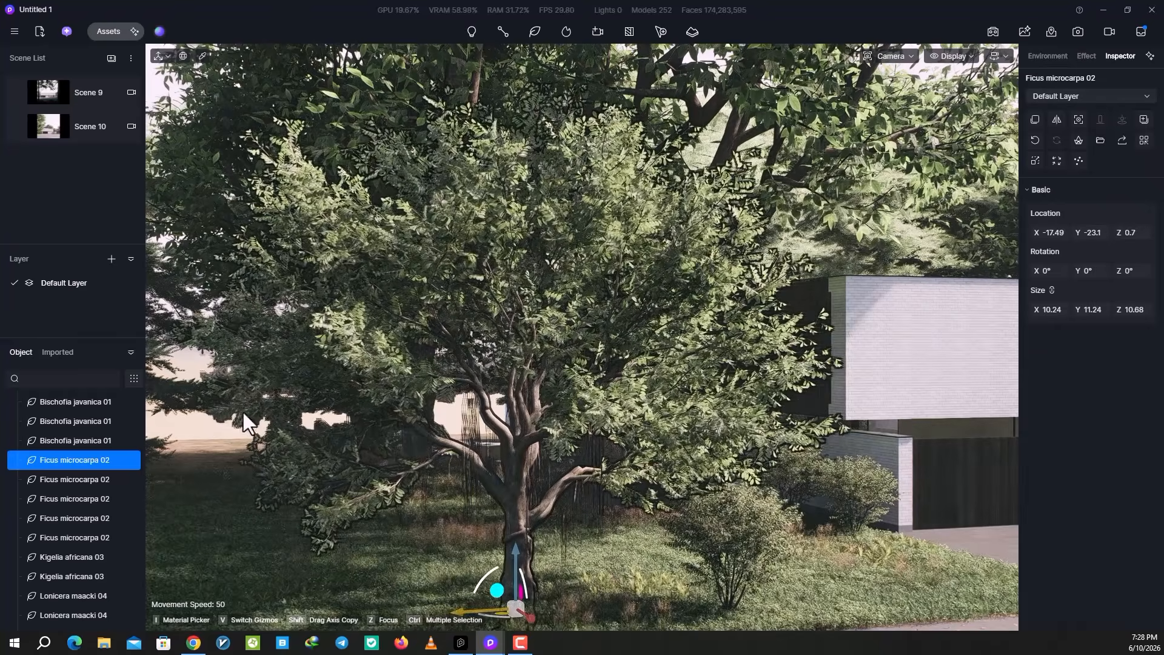
pyautogui.click(68, 134)
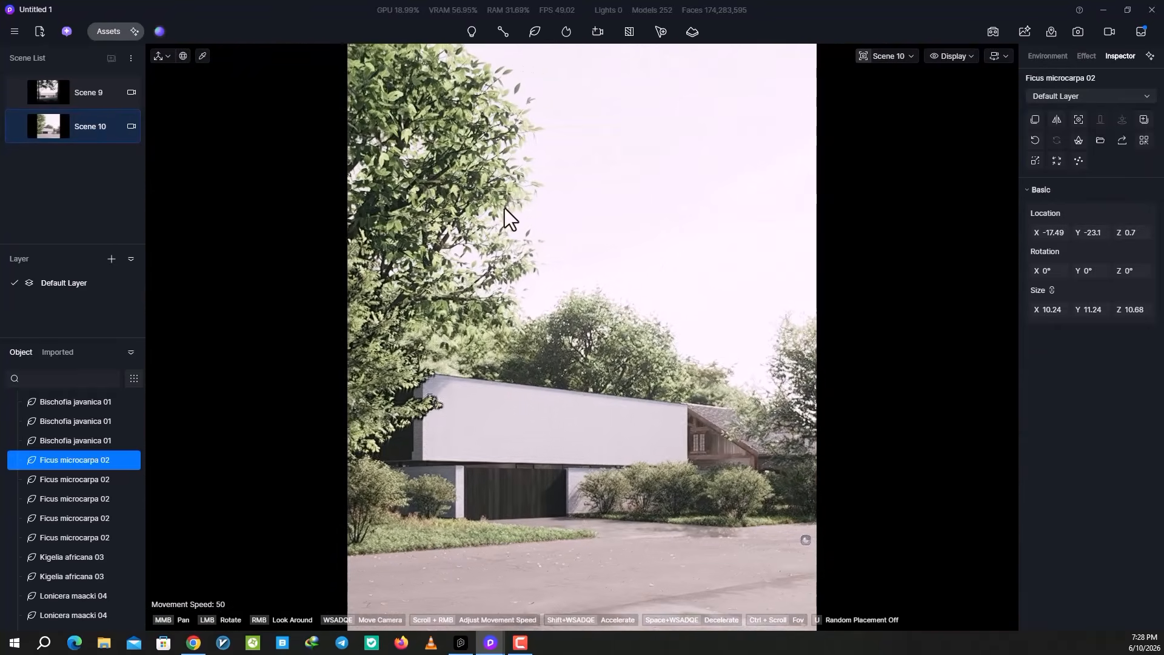
pyautogui.click(592, 200)
# Apply the Exterior-Sunny environment effect preset from Studio to Scene 10, close Studio and show the LUT and exposure settings.
pyautogui.moveTo(23, 138)
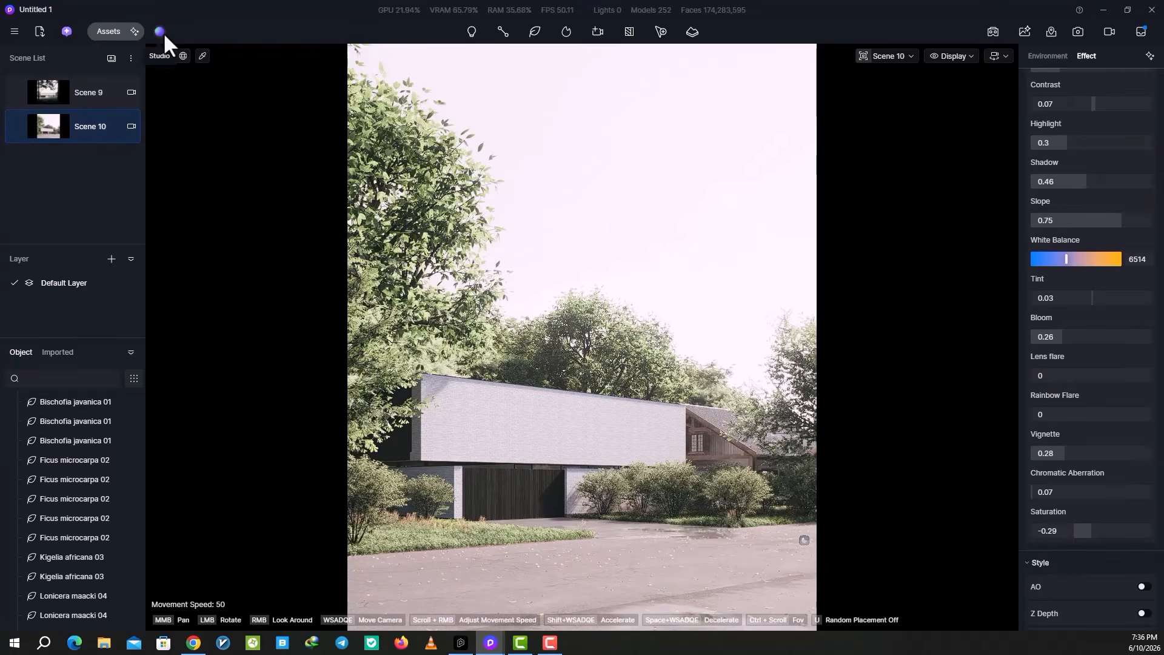
pyautogui.click(160, 32)
pyautogui.click(668, 310)
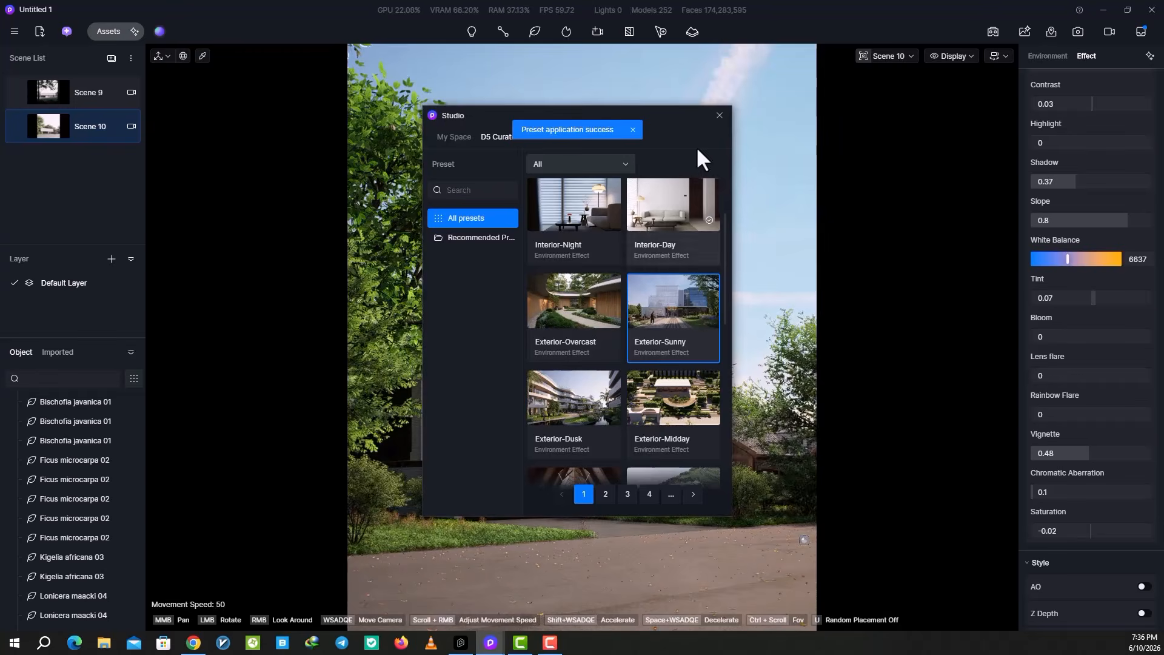
pyautogui.click(720, 116)
pyautogui.scroll(5, 1116, 122)
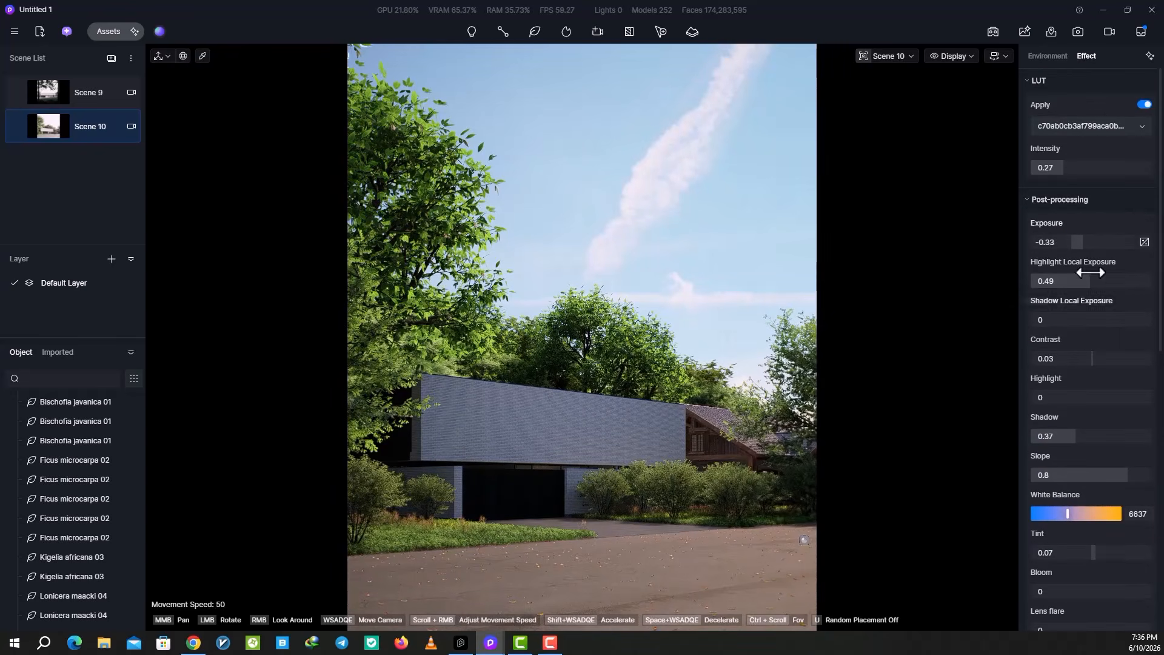
# Adjust Scene 10's lighting: exposure -0.21, HDRI background 0.02, sky rotation 82° and sun disk radius 5.2.
pyautogui.moveTo(1083, 243); pyautogui.dragTo(1088, 242)
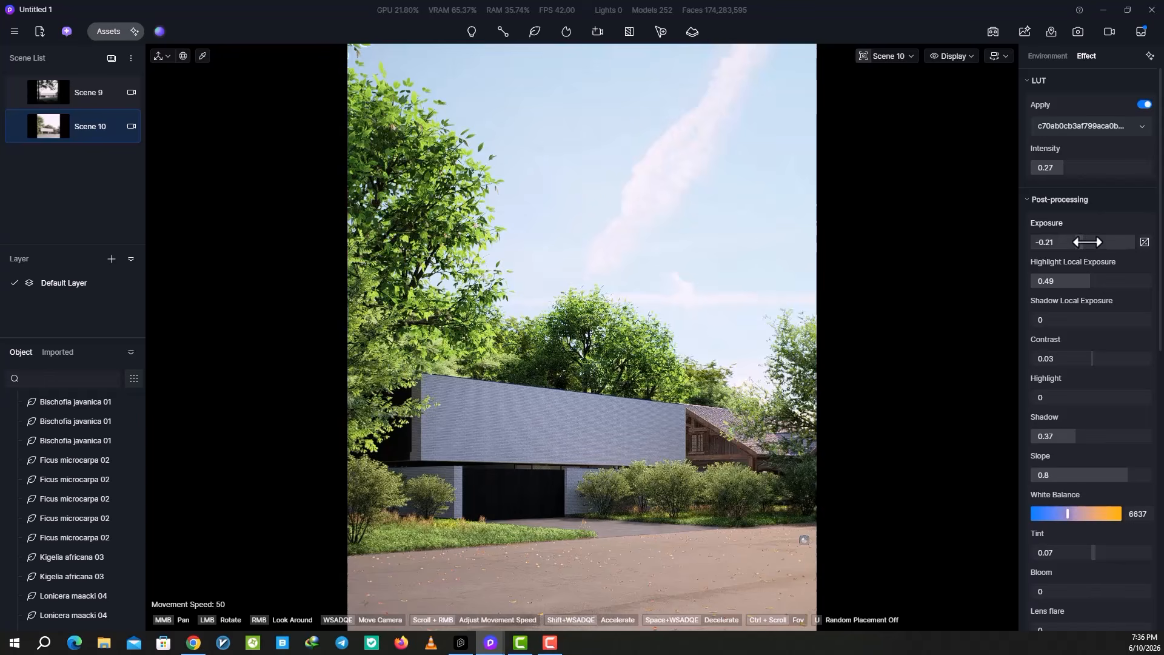
pyautogui.click(1048, 56)
pyautogui.moveTo(1072, 318); pyautogui.dragTo(1113, 317)
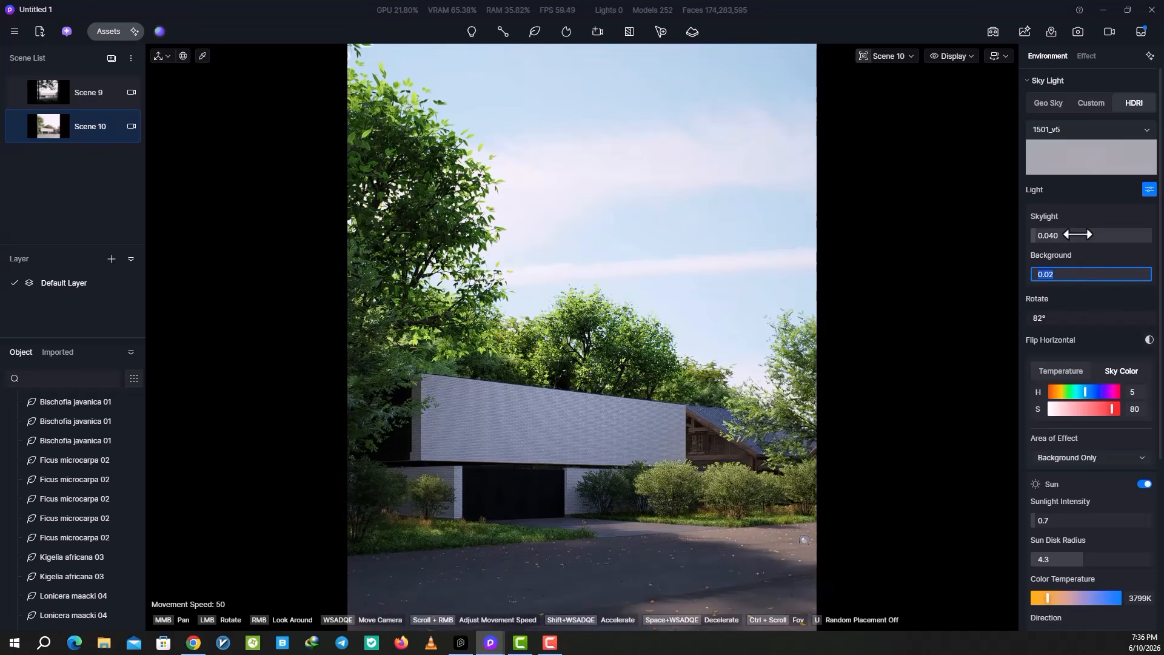
pyautogui.scroll(-3, 1072, 364)
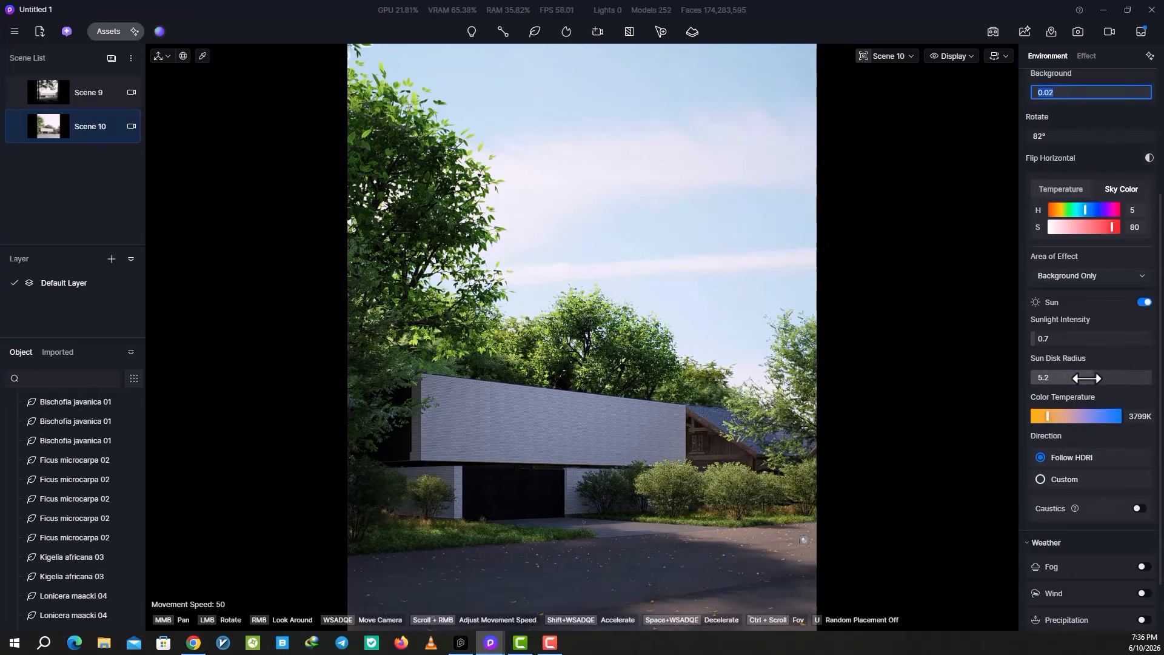
pyautogui.scroll(3, 1097, 99)
# Set the post-processing shadow local exposure to 0.04, contrast to 0 and white balance to 7253.
pyautogui.click(1087, 56)
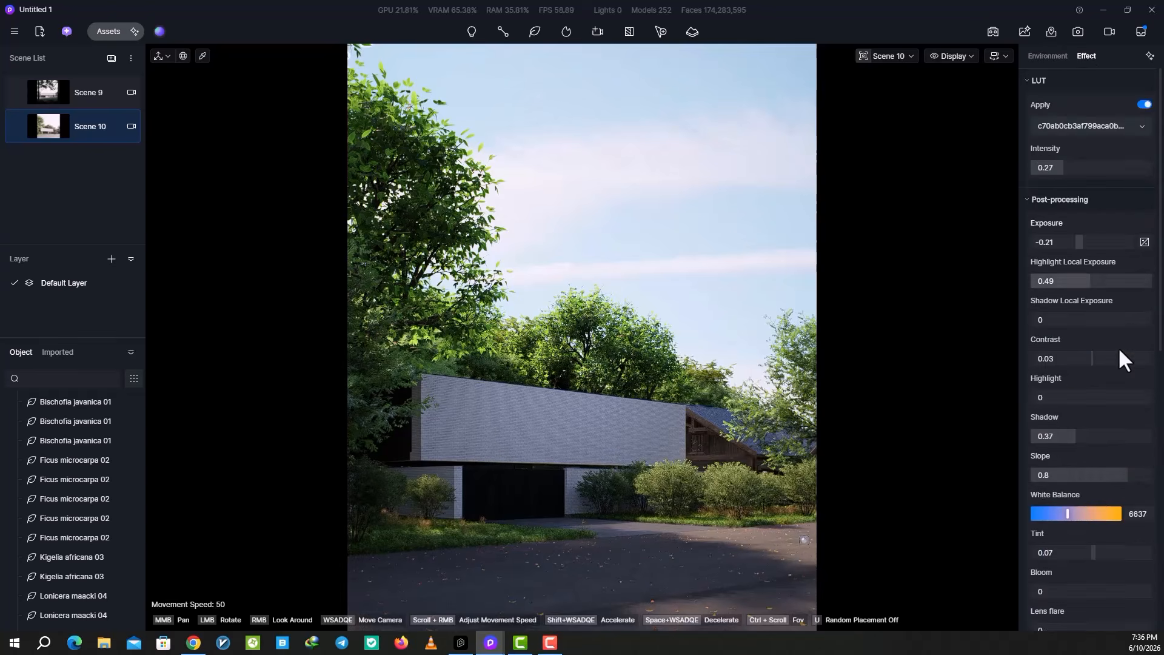
pyautogui.scroll(-2, 1068, 340)
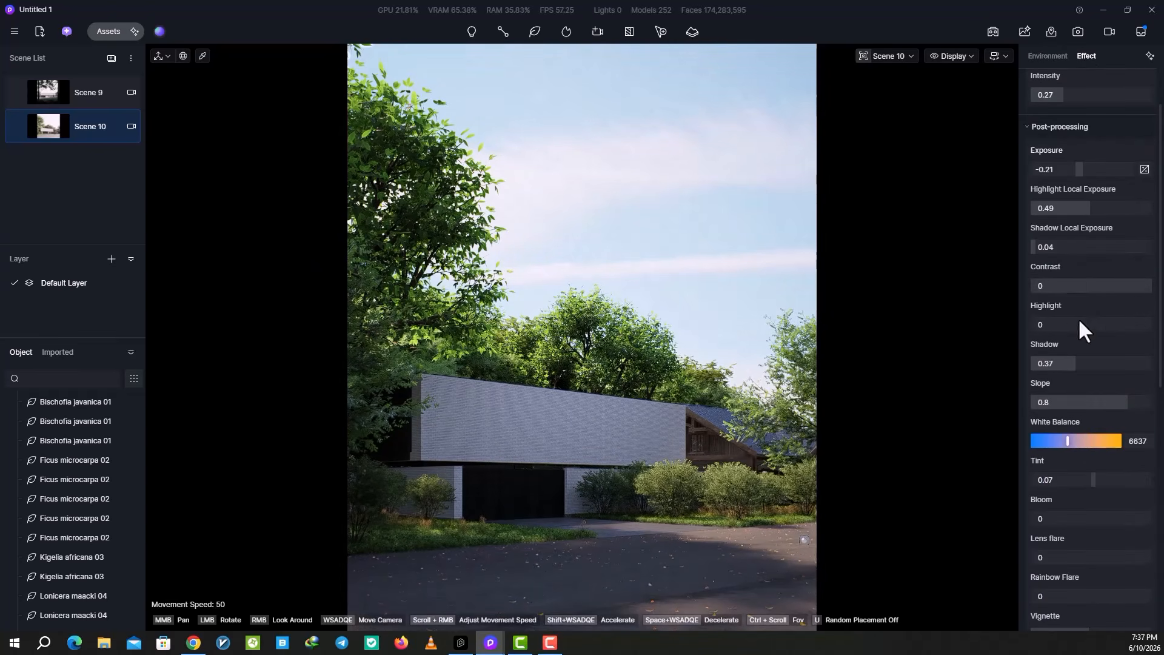
pyautogui.scroll(-2, 1083, 331)
pyautogui.moveTo(1068, 296); pyautogui.dragTo(1074, 298)
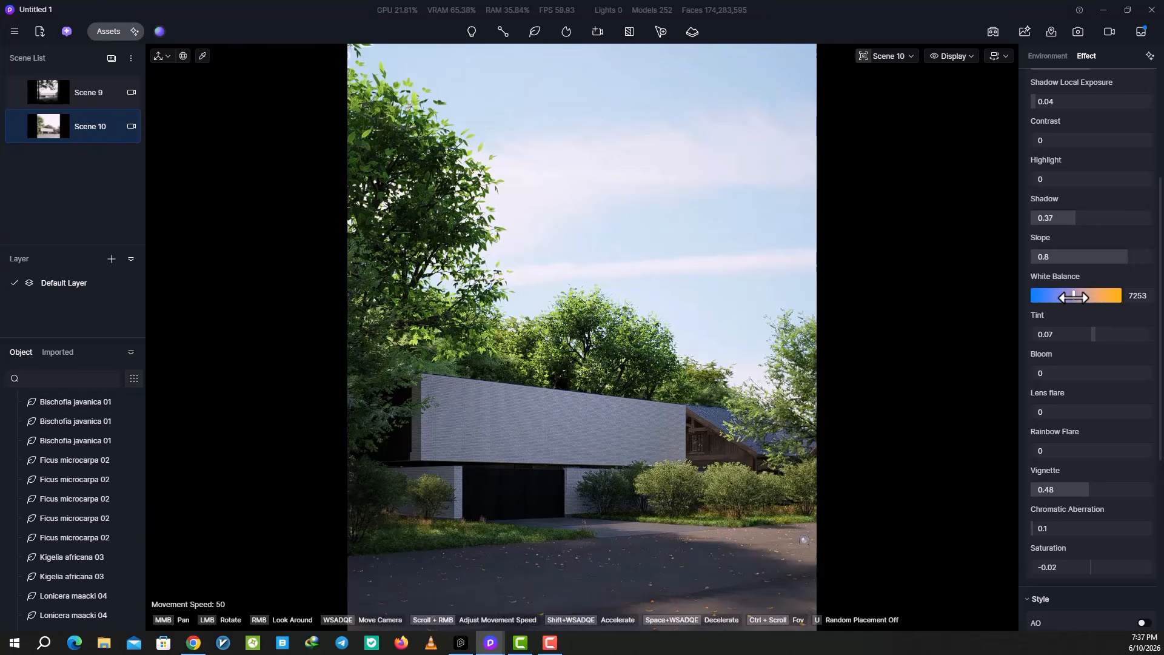
pyautogui.scroll(-3, 1088, 445)
pyautogui.scroll(6, 1088, 443)
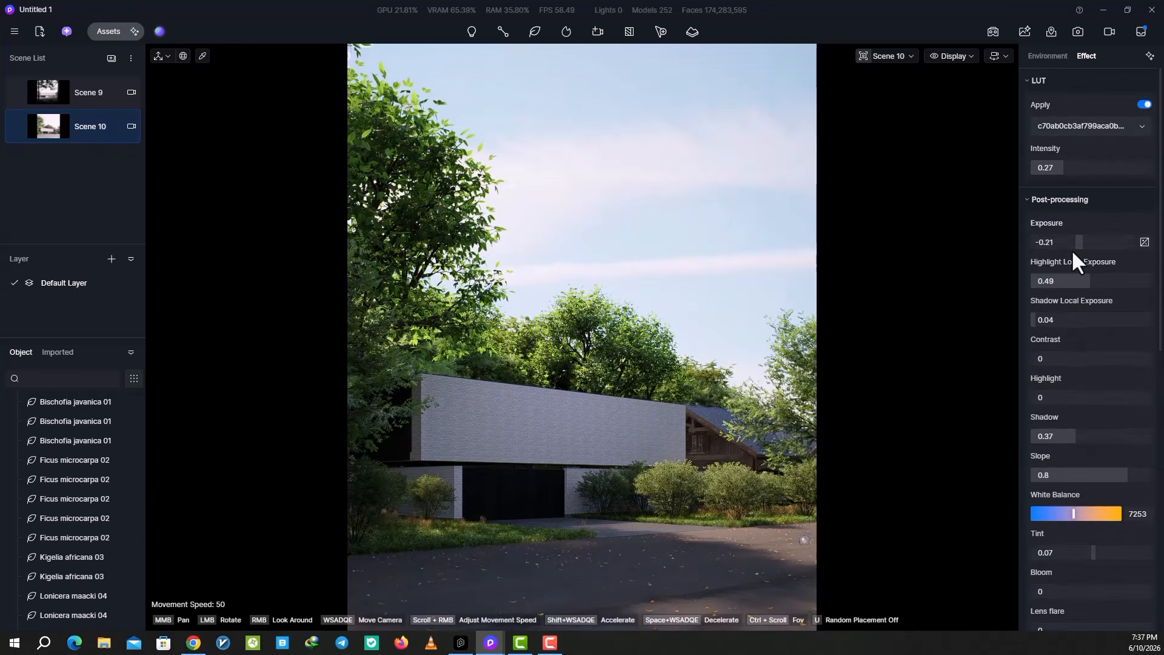
# Set the HDRI skylight intensity to 0.070 and update Scene 10 with the current settings.
pyautogui.click(1048, 57)
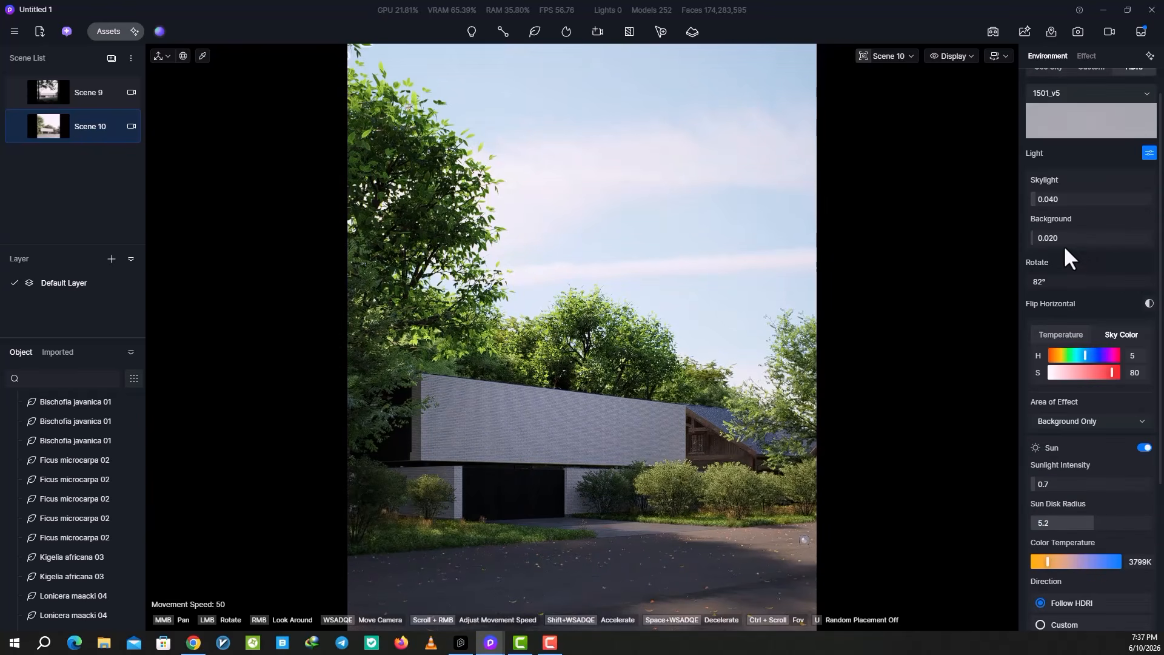
pyautogui.moveTo(1067, 200); pyautogui.dragTo(1075, 200)
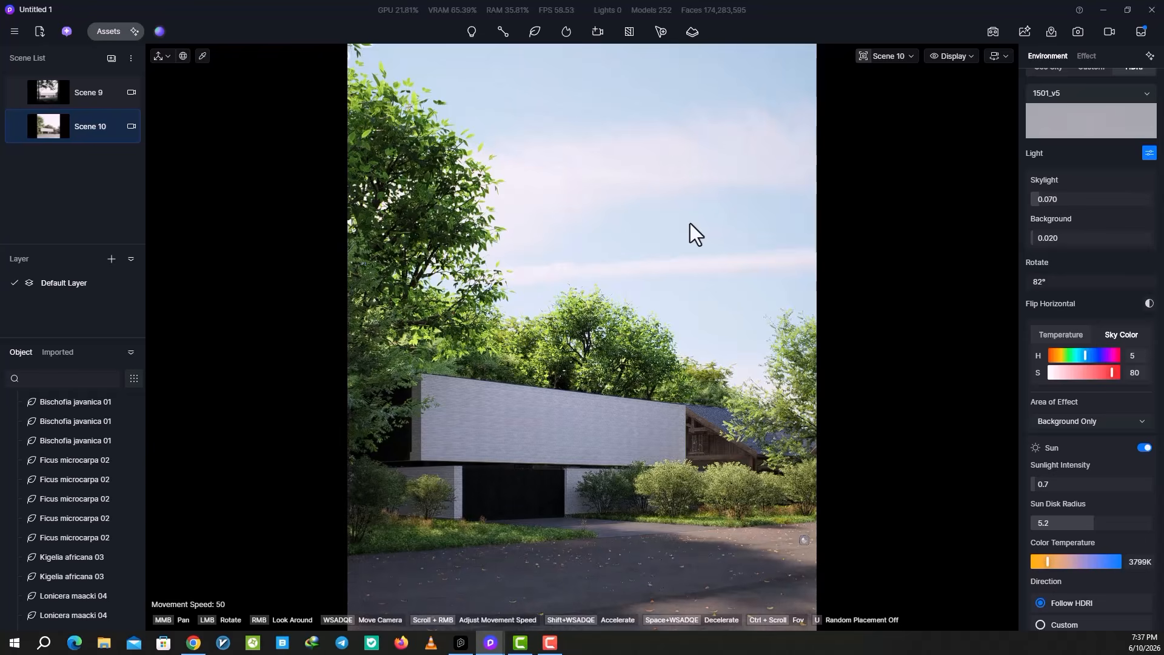
pyautogui.click(17, 127)
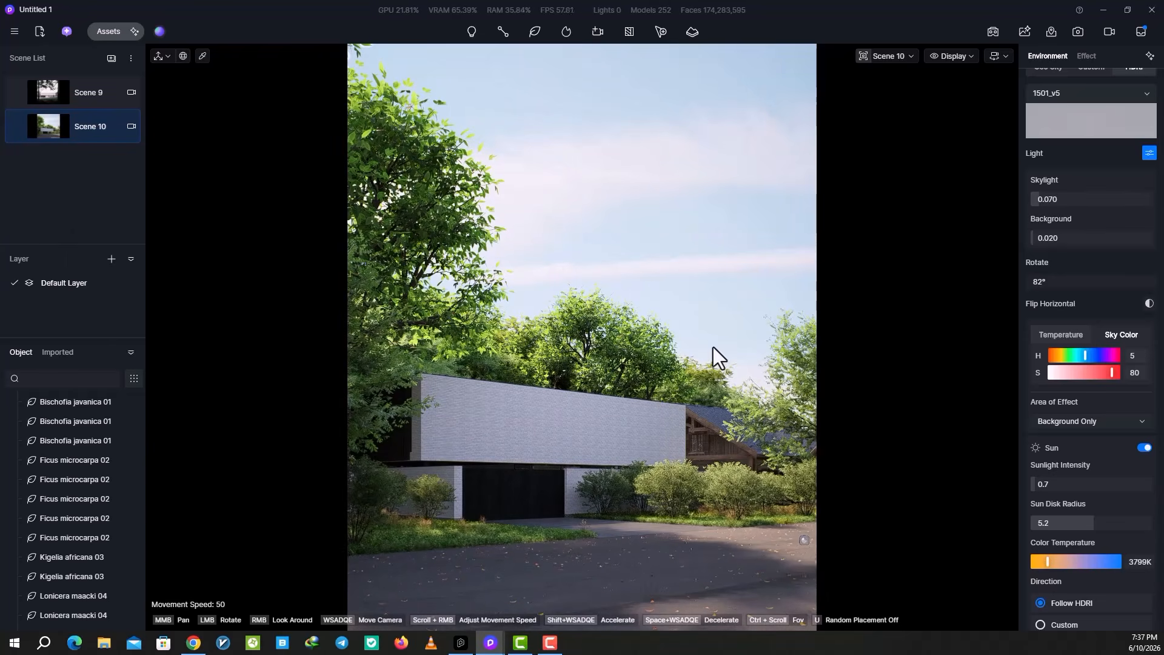
# Set up a 4k PNG image render of Scene 10 at its original aspect ratio and check the Channels options.
pyautogui.click(1077, 32)
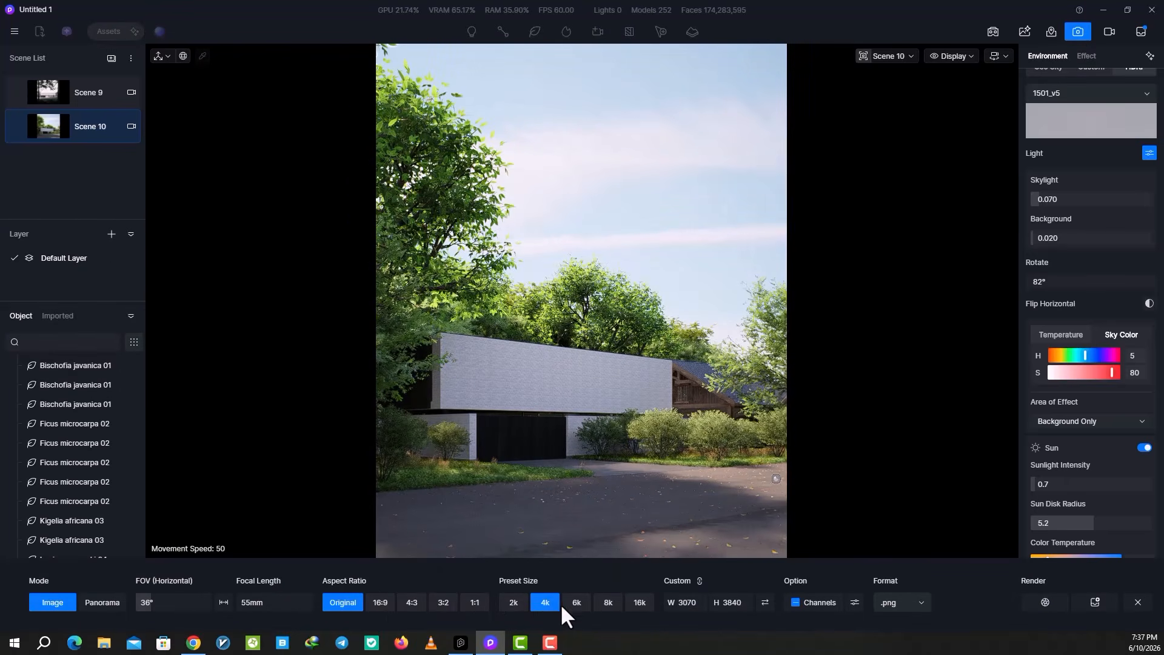
pyautogui.click(855, 603)
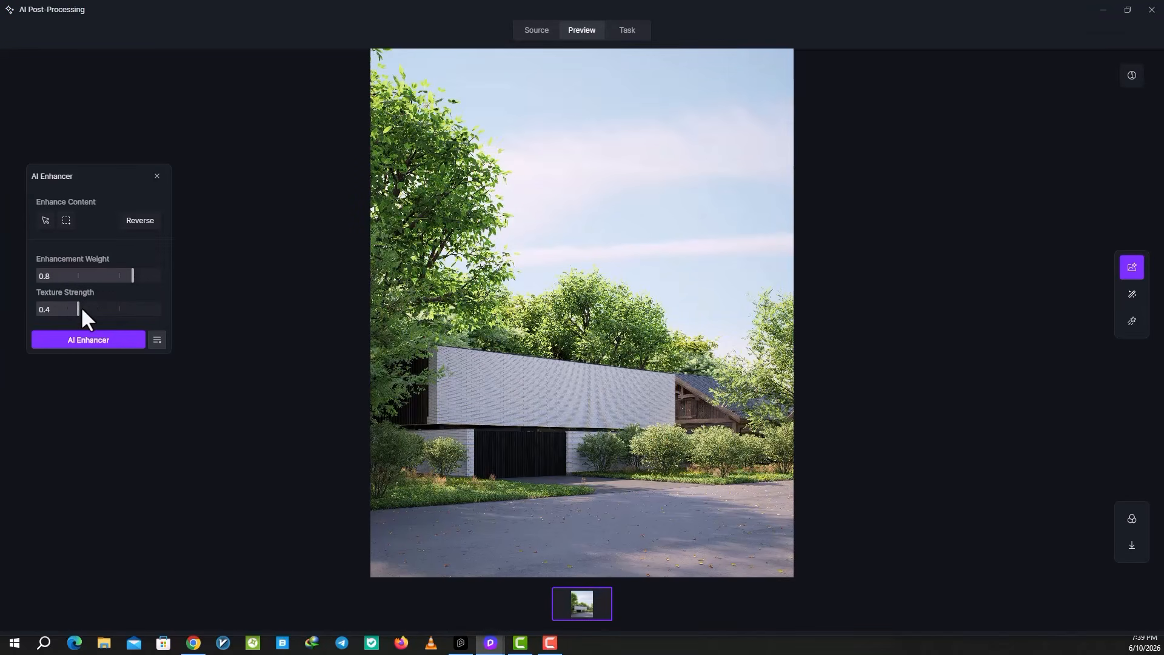
# Try running AI Enhancer on the render with a stronger texture strength, and view the Realistic AI Style Transfer presets.
pyautogui.moveTo(79, 309); pyautogui.dragTo(92, 309)
pyautogui.click(85, 340)
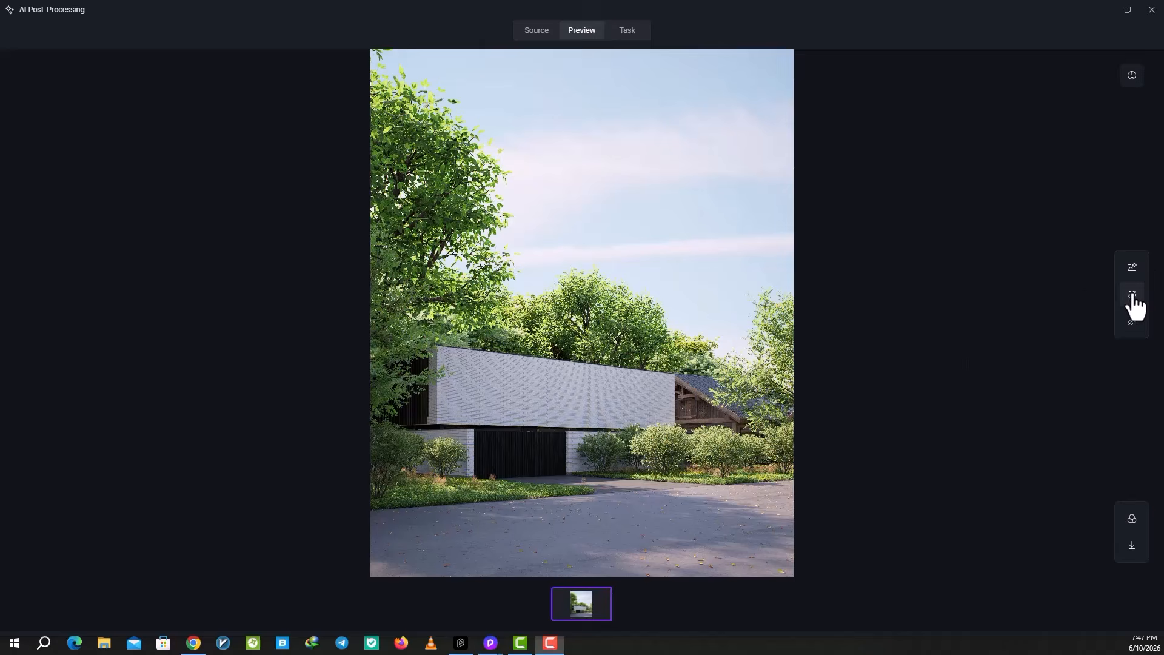
pyautogui.click(1133, 298)
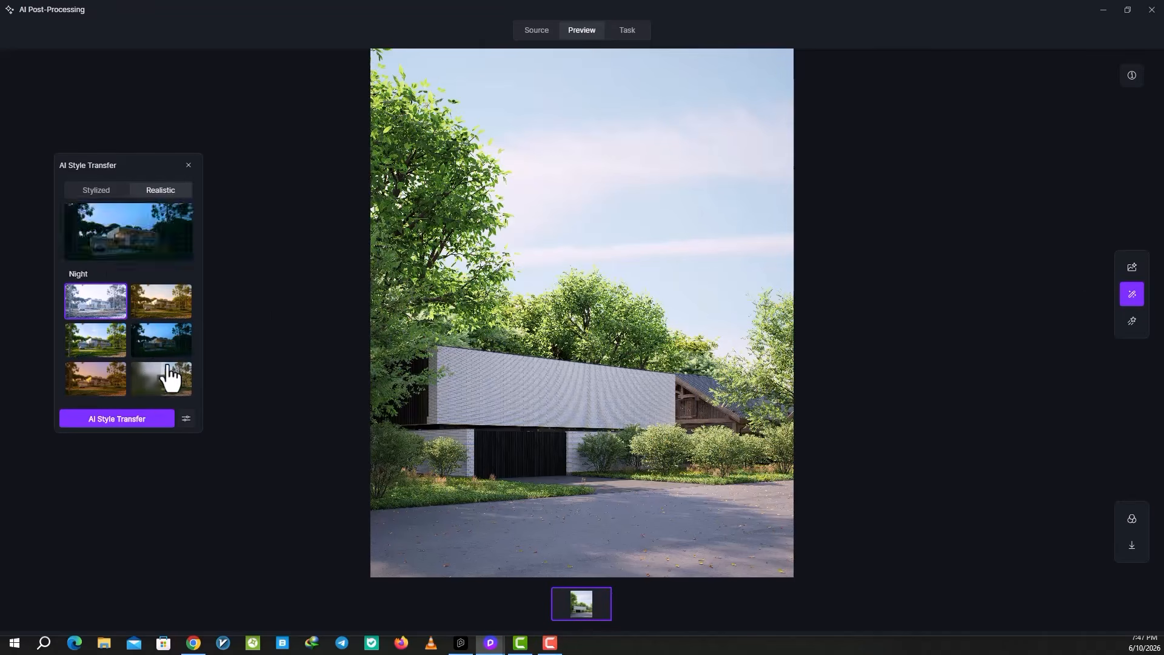
pyautogui.click(190, 166)
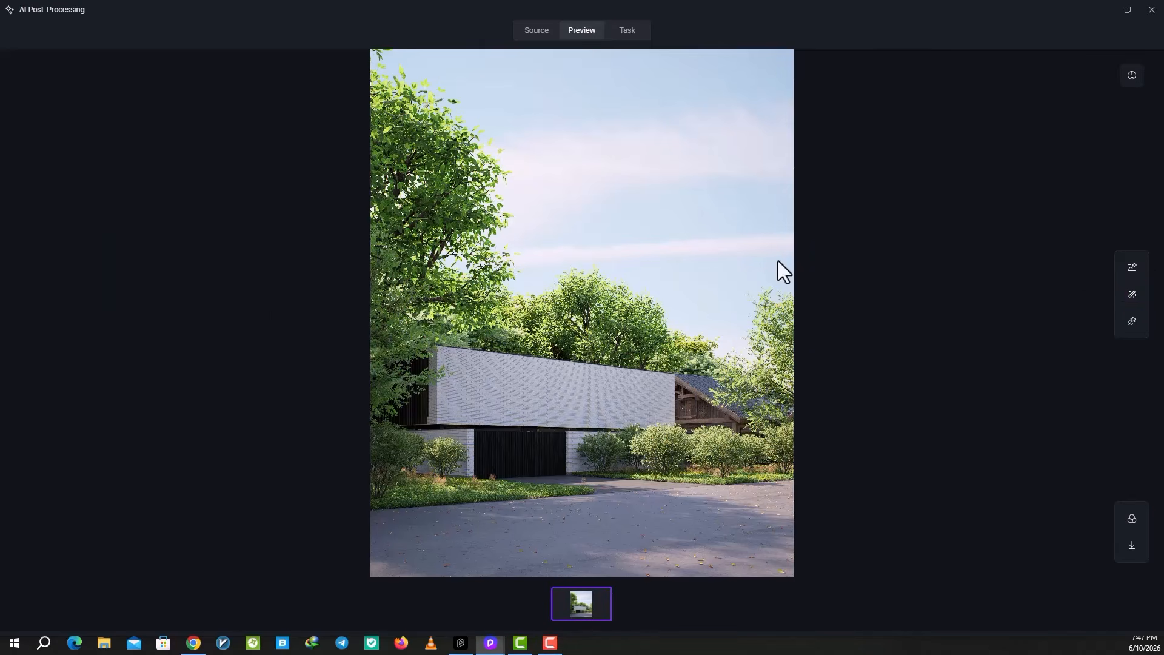
# Run AI Enhancer on the rendered image with enhancement weight 0.8 and texture strength 0.5.
pyautogui.click(1134, 270)
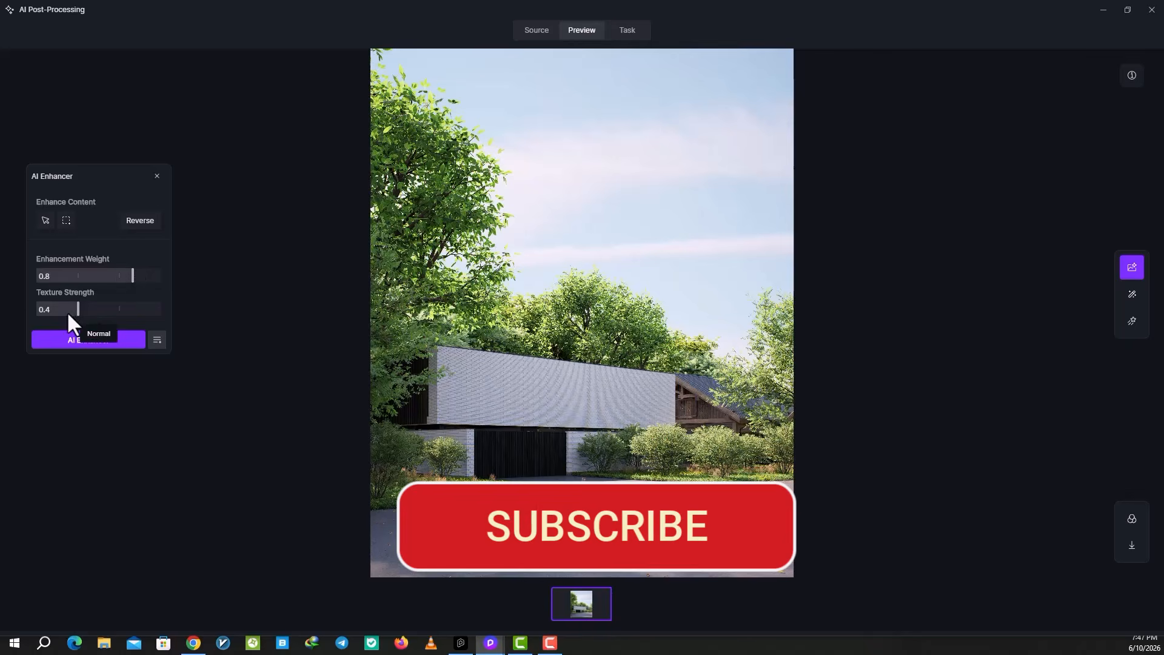
pyautogui.moveTo(78, 310); pyautogui.dragTo(87, 310)
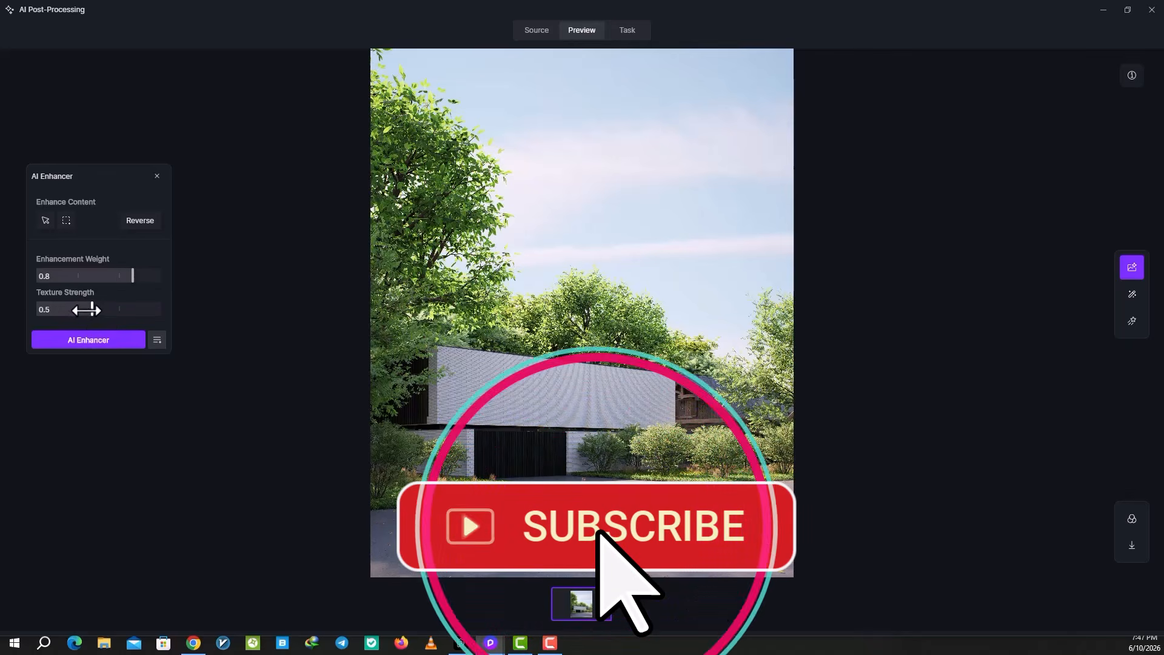
pyautogui.click(89, 347)
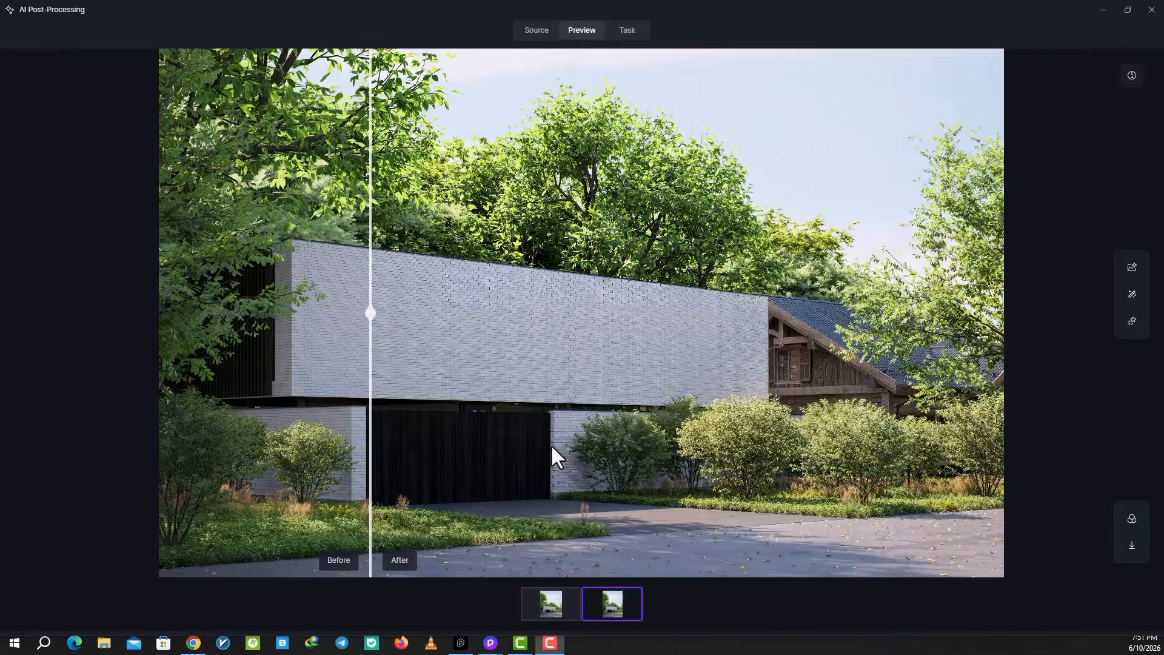
# Compare the render before and after enhancement around the brick wall, gate, shrubs and large tree.
pyautogui.scroll(5, 689, 464)
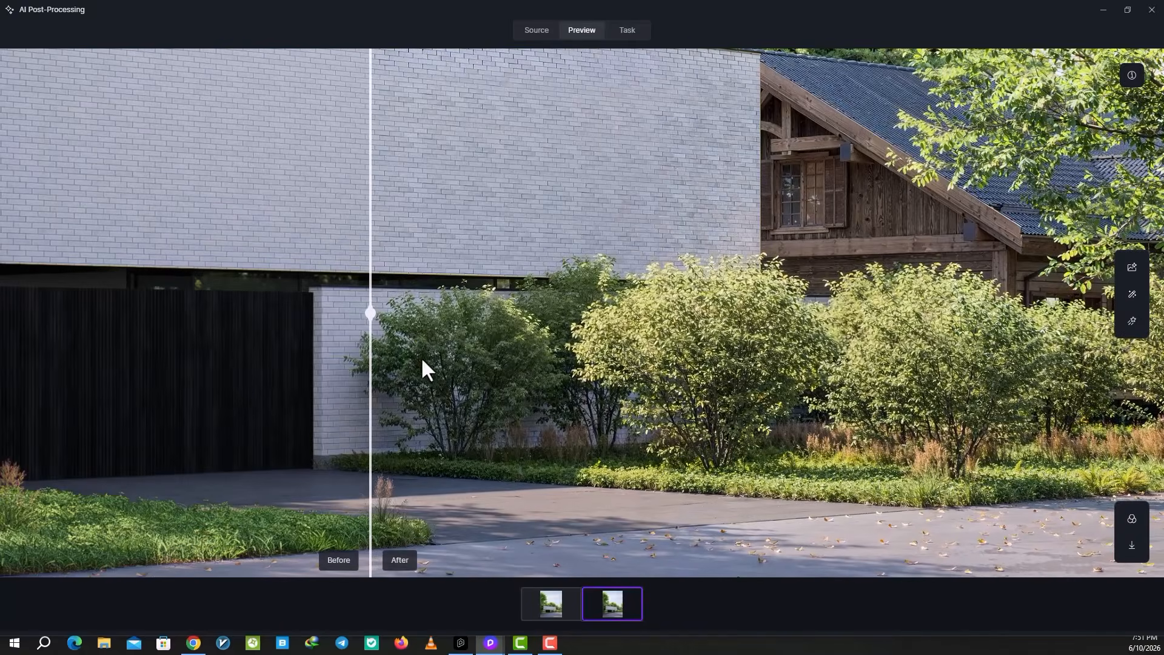
pyautogui.moveTo(371, 352); pyautogui.dragTo(1025, 449)
pyautogui.moveTo(940, 458); pyautogui.dragTo(142, 467)
pyautogui.scroll(-5, 407, 459)
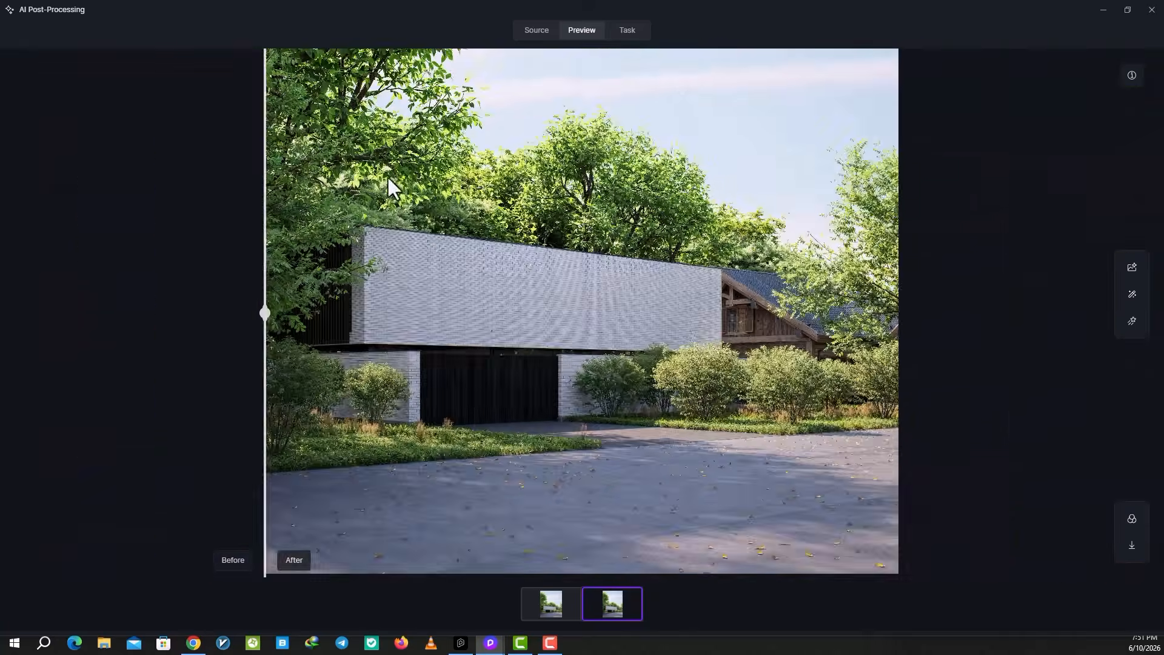
pyautogui.scroll(6, 380, 147)
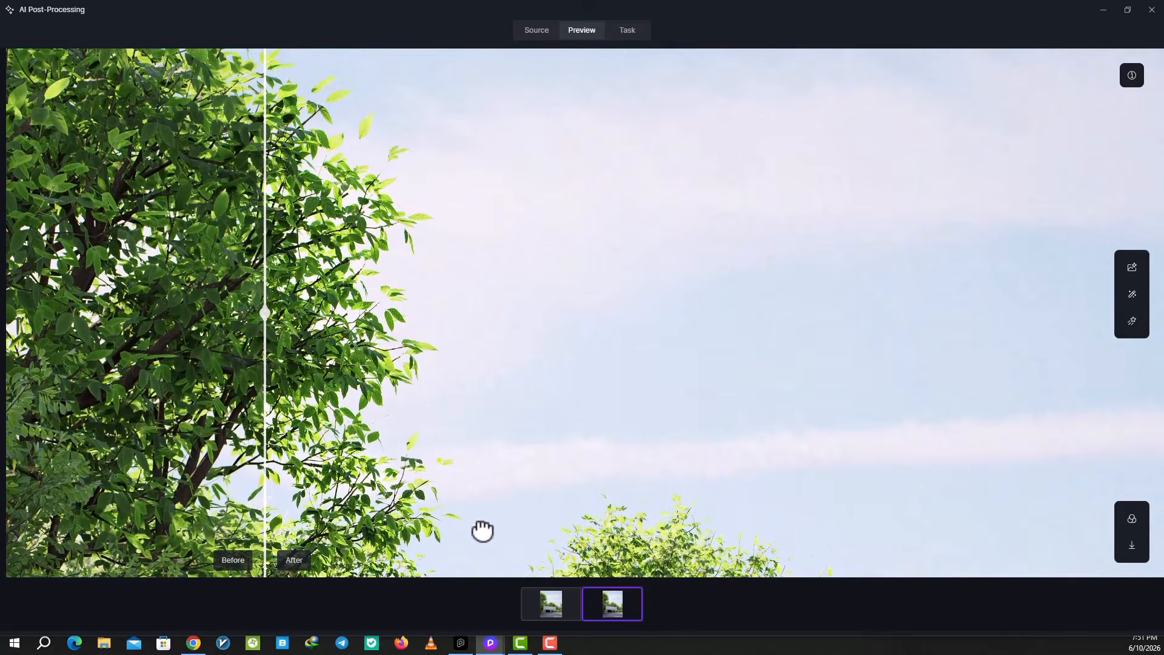
pyautogui.moveTo(257, 304); pyautogui.dragTo(8, 312)
pyautogui.scroll(-1, 401, 369)
pyautogui.scroll(-3, 405, 372)
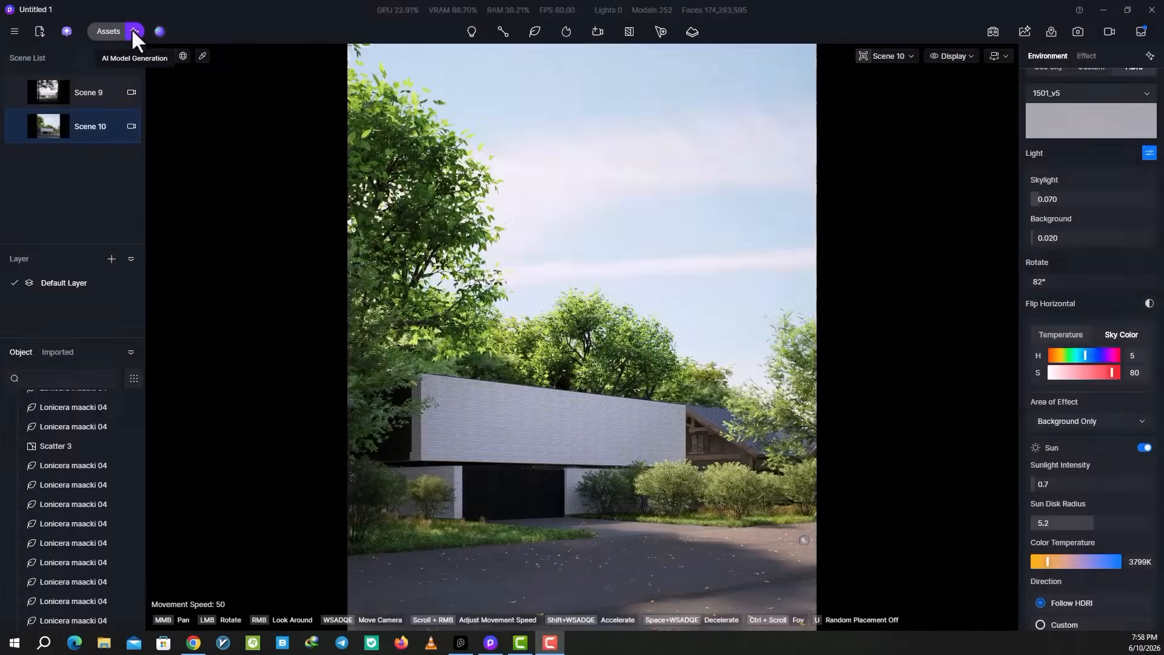
# Generate a 3D model named A1 from the statue reference image with AI Model Generation.
pyautogui.click(135, 30)
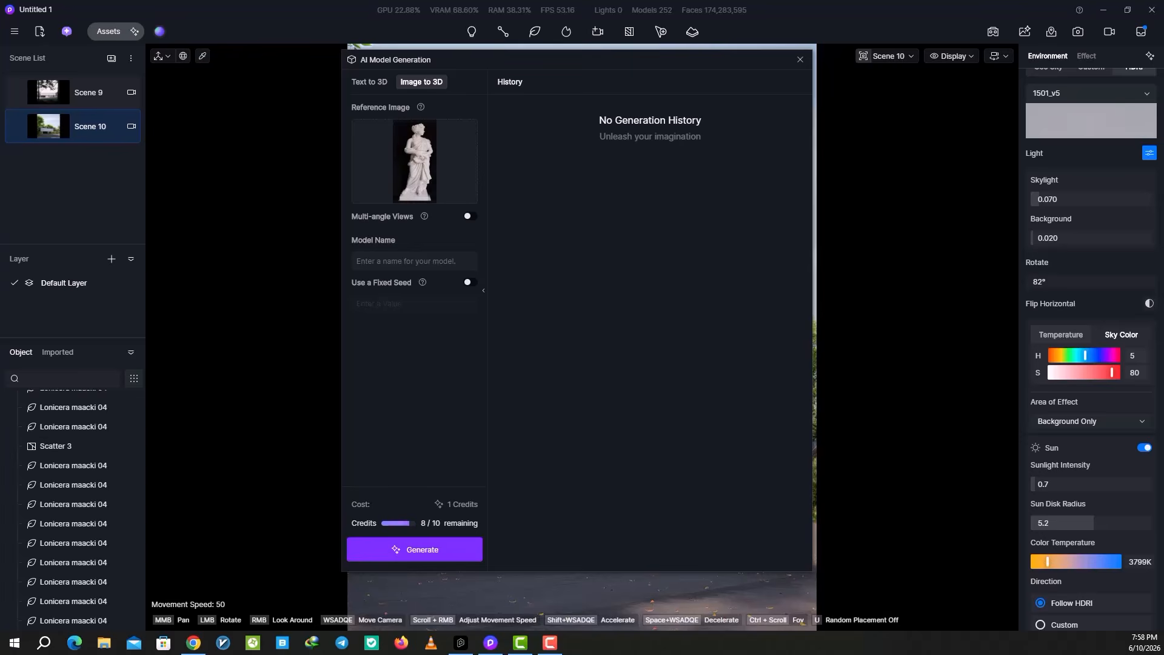
pyautogui.click(375, 260)
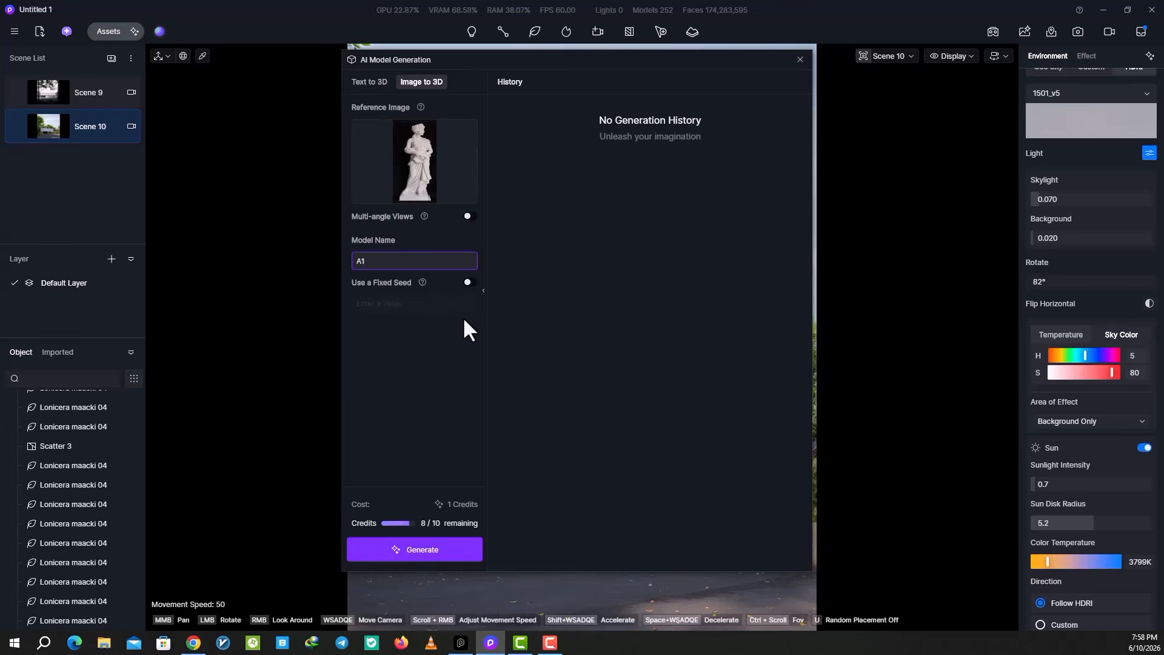
pyautogui.click(414, 556)
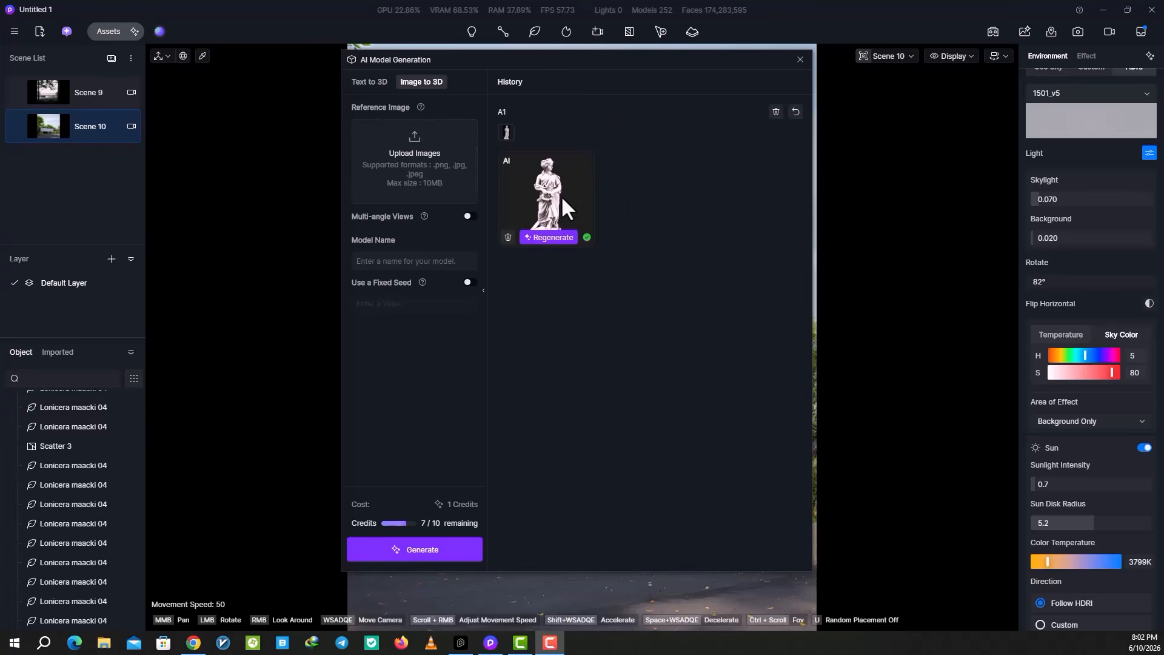
# Place the generated statue on the road in front of the building and close AI Model Generation.
pyautogui.click(557, 199)
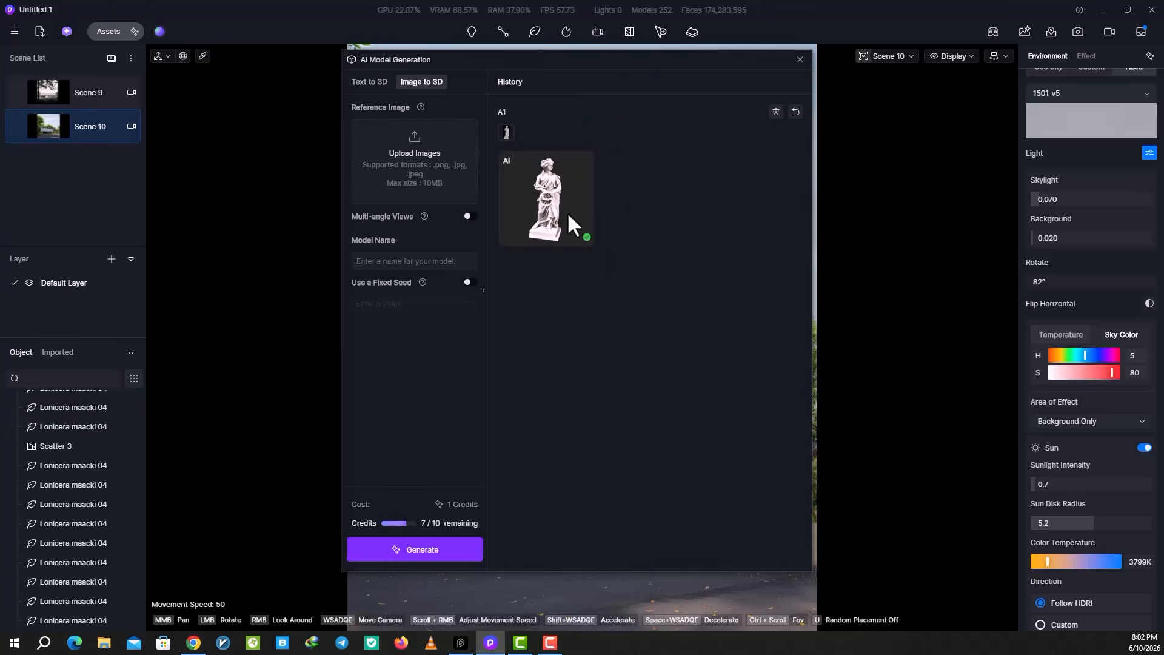
pyautogui.click(656, 591)
pyautogui.click(801, 58)
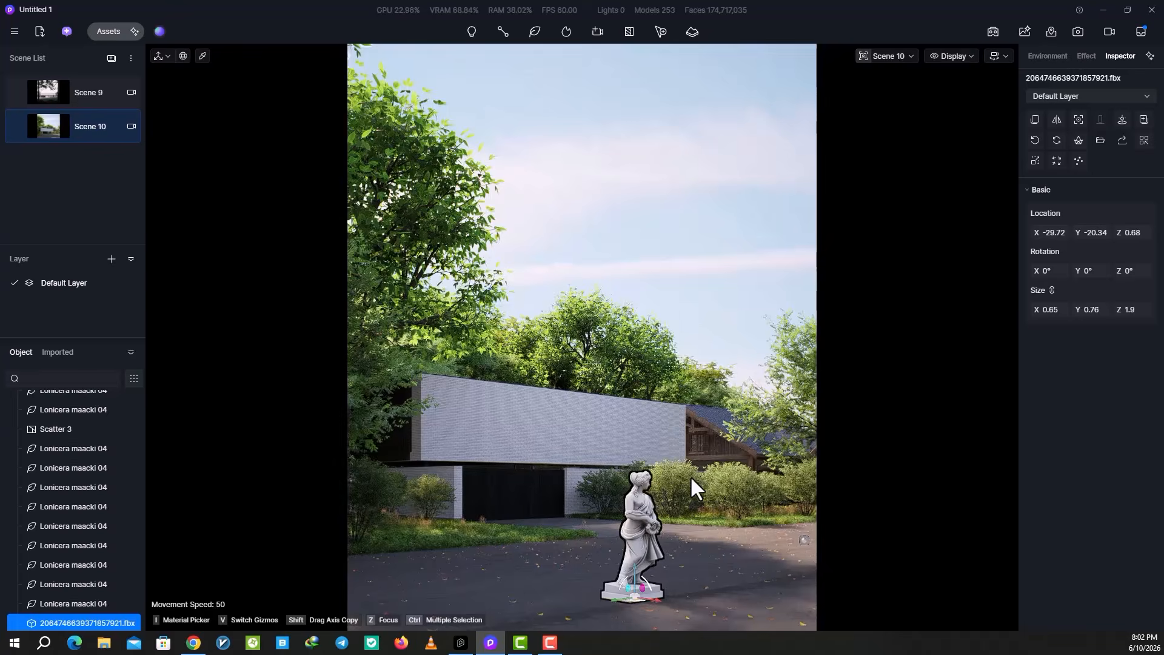
# Set the camera movement speed to 10 and frame the statue on the road from above.
pyautogui.moveTo(691, 476); pyautogui.dragTo(677, 527, button='right')
pyautogui.press('w')
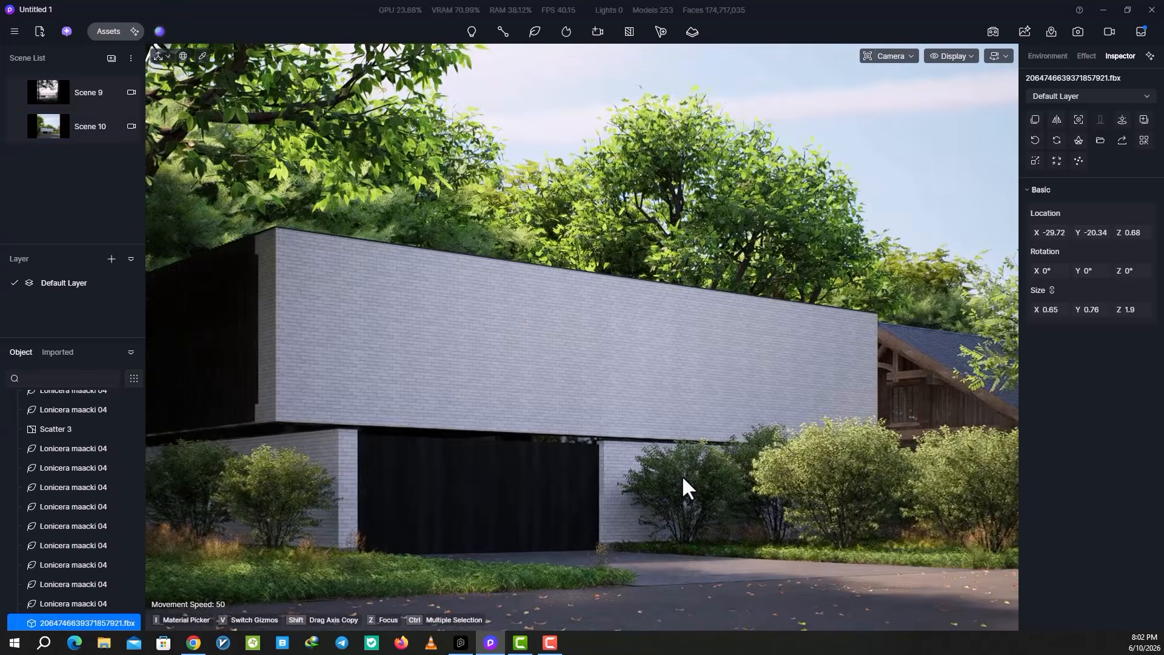
pyautogui.press('s')
pyautogui.moveTo(681, 475); pyautogui.dragTo(555, 508, button='right')
pyautogui.press('d')
pyautogui.click(1002, 56)
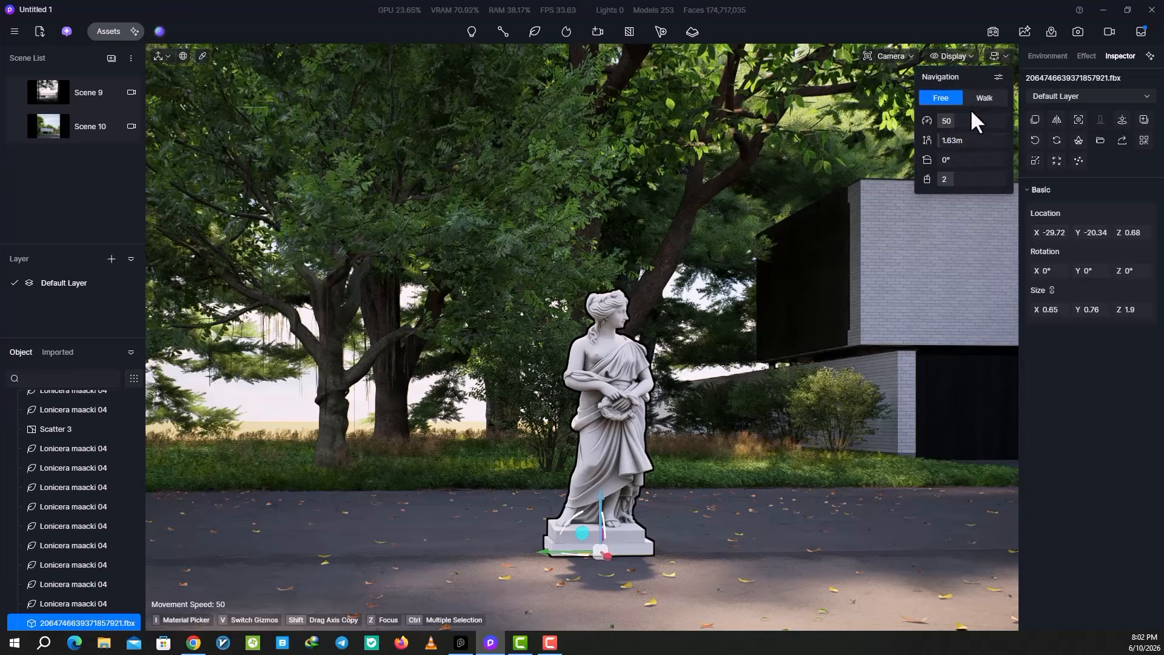
pyautogui.moveTo(591, 368); pyautogui.dragTo(517, 461, button='right')
pyautogui.press('w')
pyautogui.press('d')
pyautogui.press('d')
pyautogui.press('a')
pyautogui.press('s')
pyautogui.press('e')
pyautogui.press('s')
pyautogui.press('e')
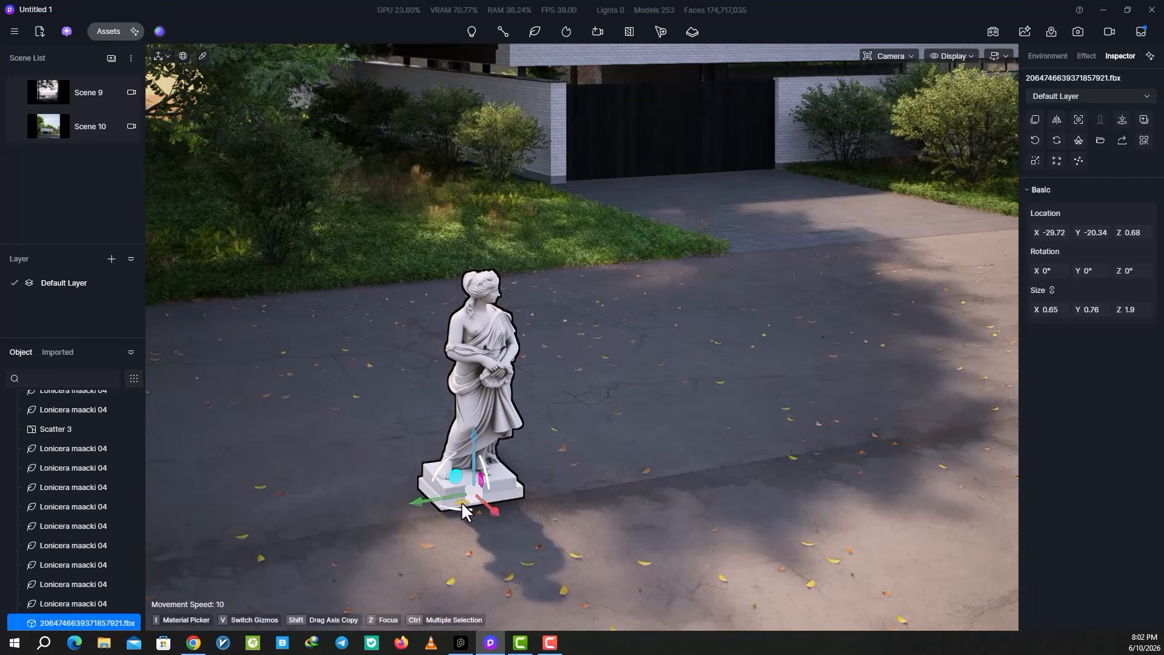
# Move the statue to about X -19.52, Y -14.72, enlarge it to about 1.55 × 1.82 × 4.55, and return to Scene 10.
pyautogui.moveTo(461, 501); pyautogui.dragTo(191, 128)
pyautogui.scroll(3, 564, 293)
pyautogui.press('v')
pyautogui.click(57, 126)
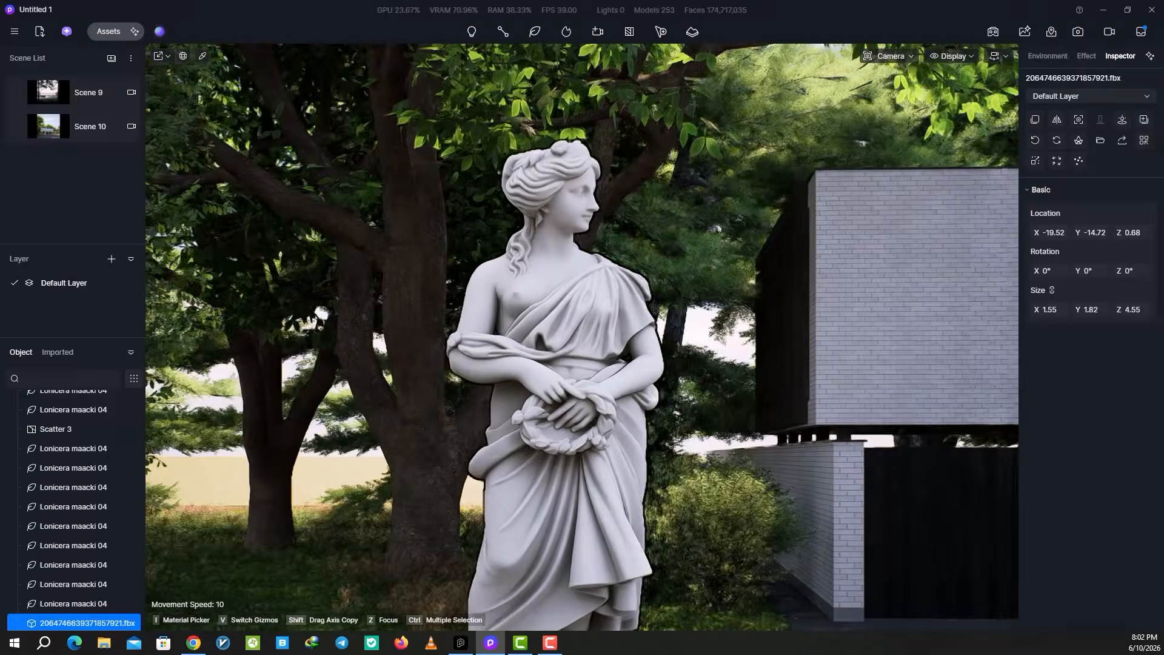
# Focus on the enlarged statue and examine it from several angles among the trees and building.
pyautogui.press('z')
pyautogui.press('s')
pyautogui.press('d')
pyautogui.moveTo(616, 369); pyautogui.dragTo(728, 363, button='right')
pyautogui.press('d')
pyautogui.press('a')
pyautogui.press('s')
pyautogui.moveTo(436, 358); pyautogui.dragTo(470, 358, button='right')
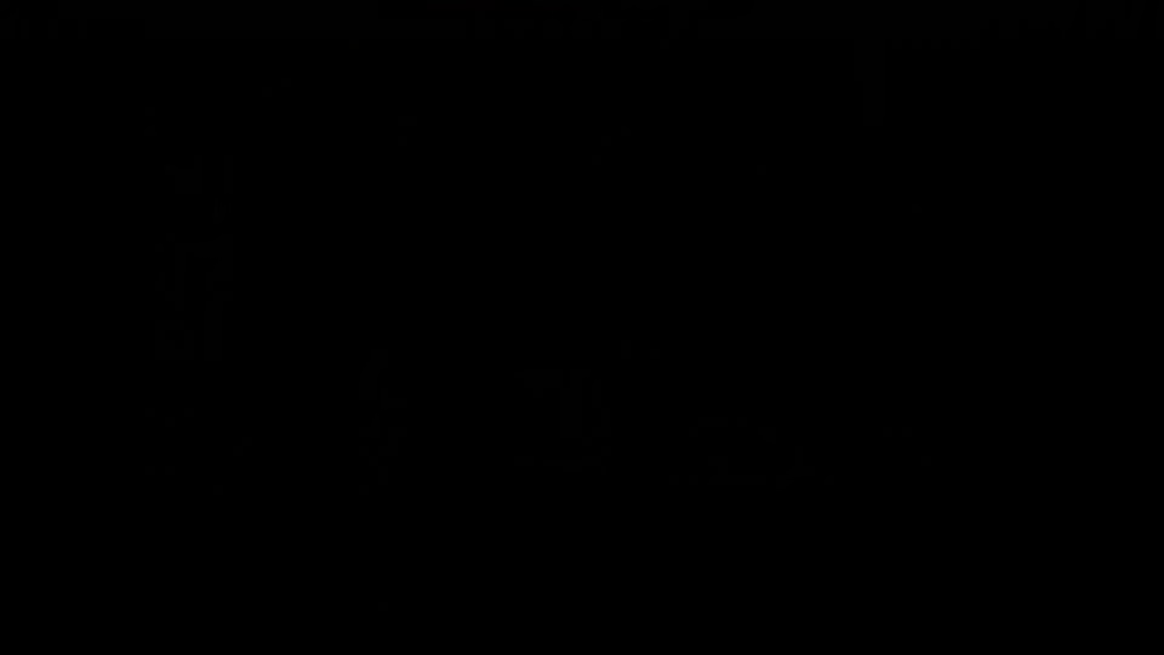